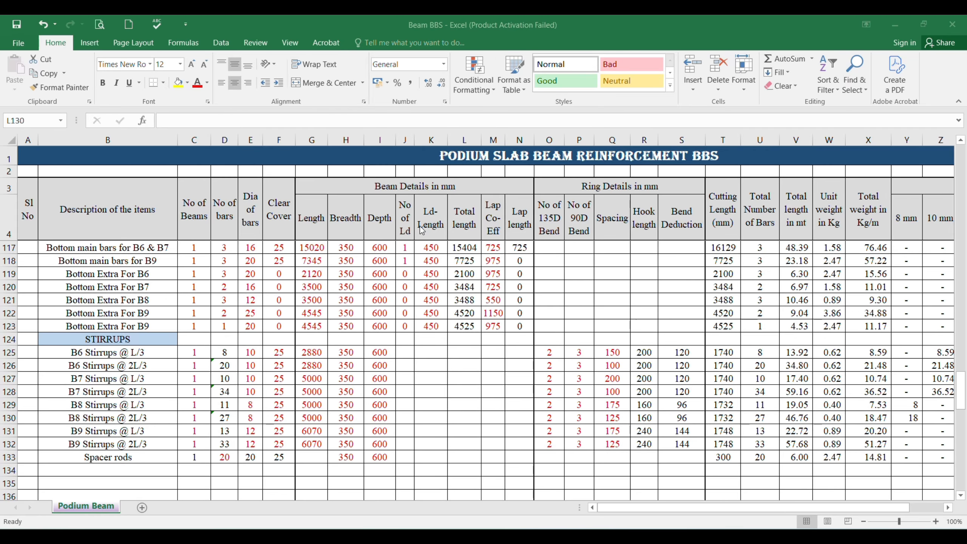
Review the podium slab beam schedule's simply supported, double span and continuous span sections, through the stirrup rows for B6 to B9.
scroll(389, 187, "up", 20)
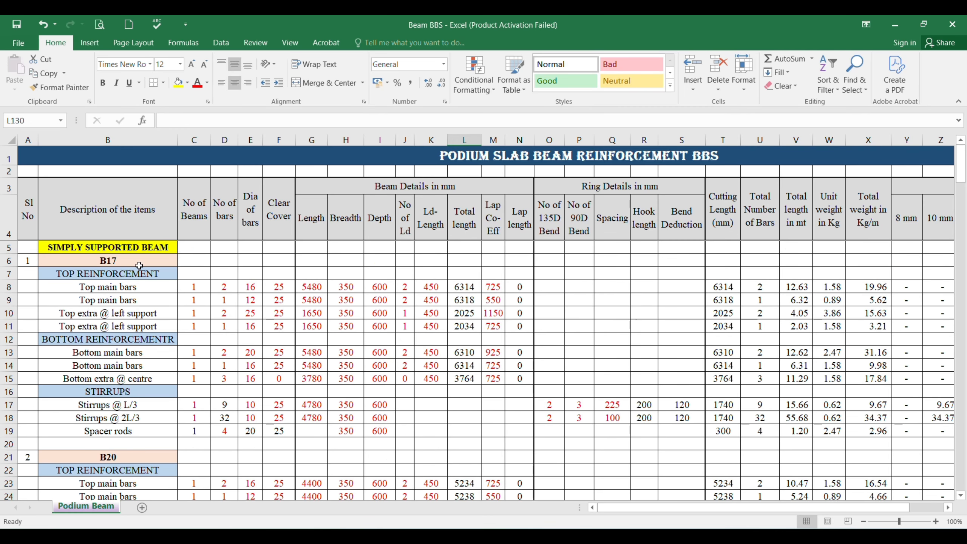
left_click(159, 247)
scroll(165, 280, "down", 16)
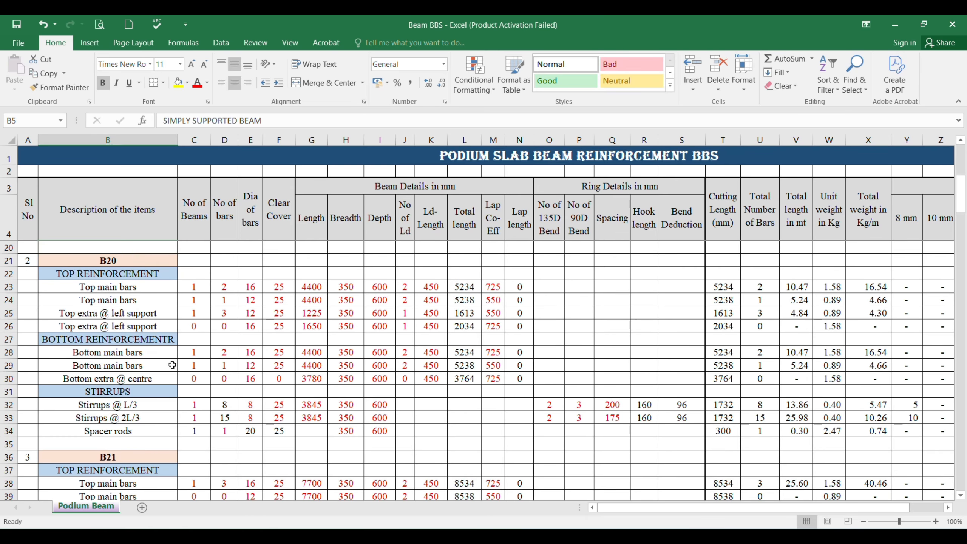
scroll(71, 429, "down", 5)
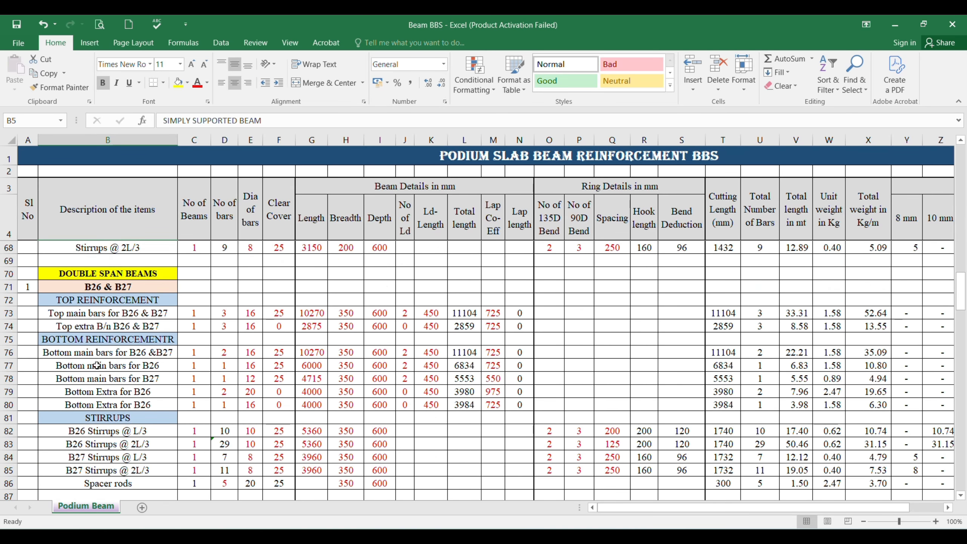
left_click(97, 284)
scroll(147, 396, "down", 11)
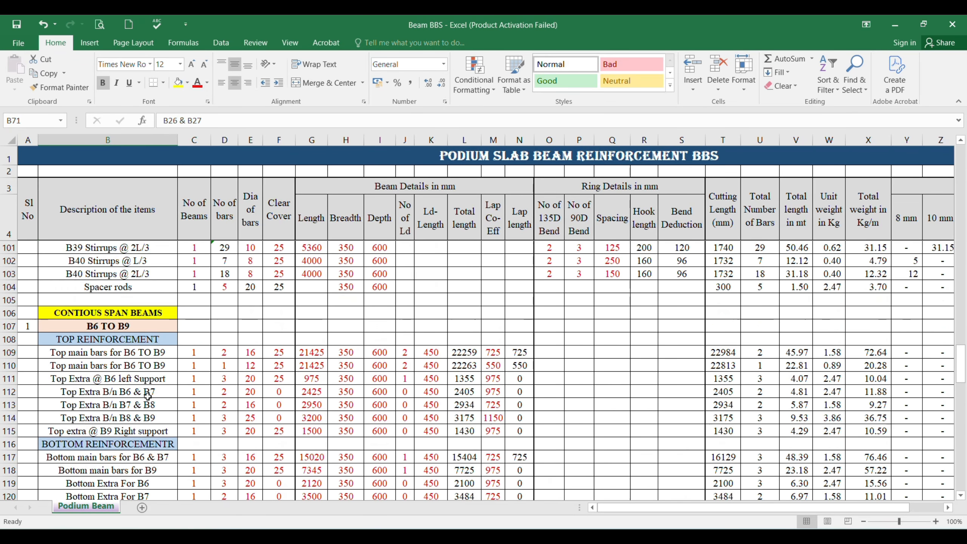
scroll(149, 343, "down", 1)
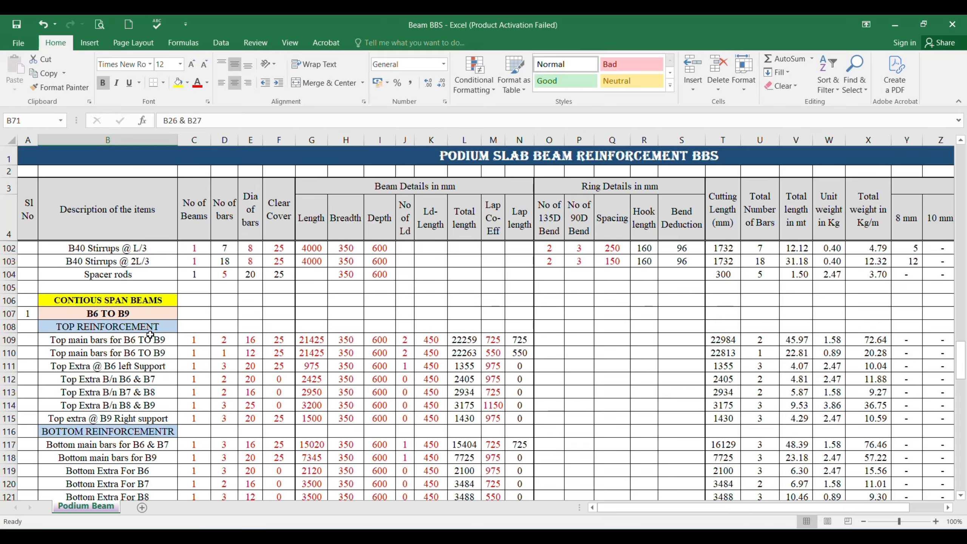
scroll(150, 335, "down", 6)
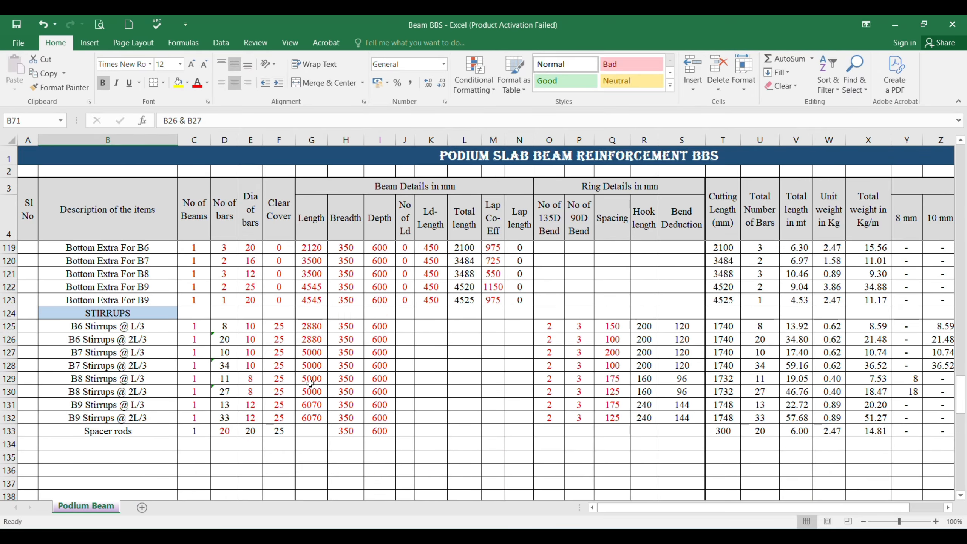
scroll(483, 375, "up", 5)
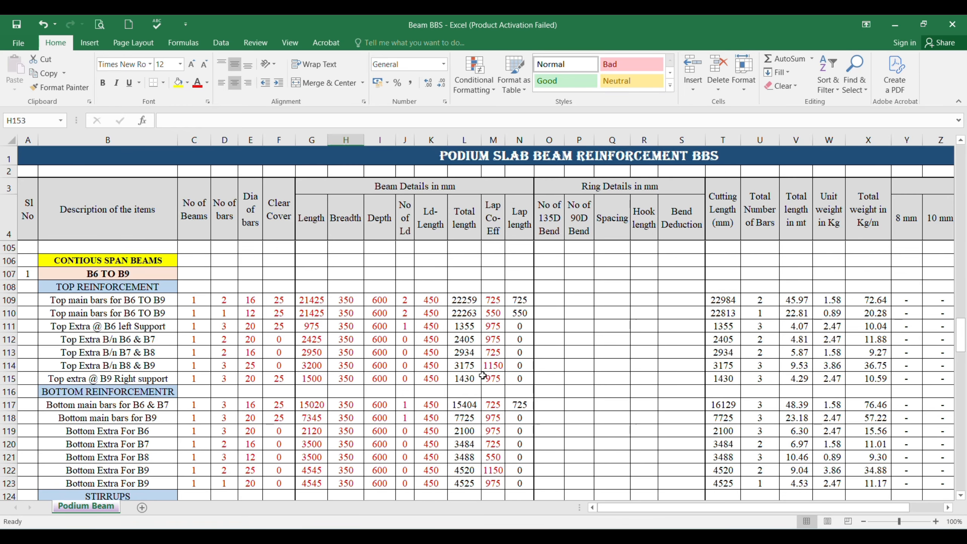
scroll(482, 375, "down", 5)
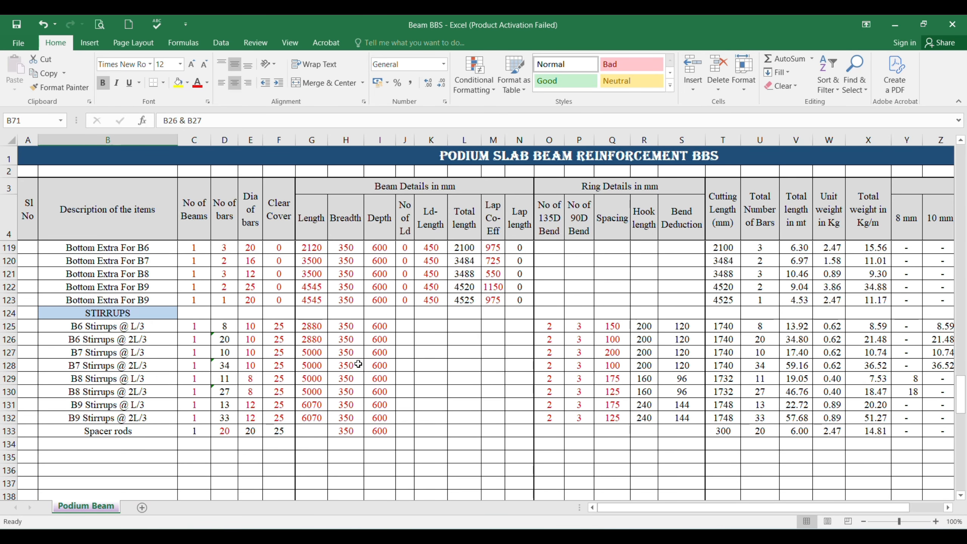
scroll(425, 359, "up", 2)
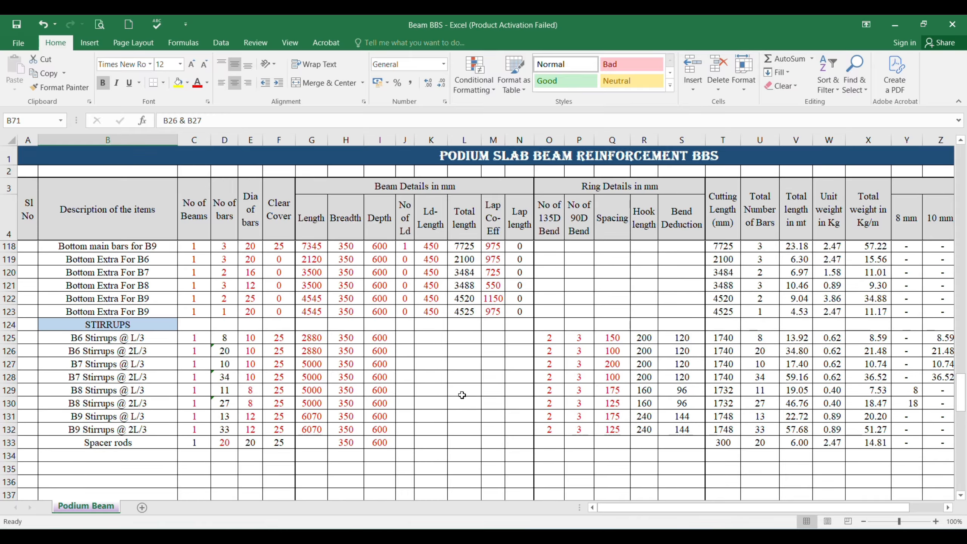
left_click(502, 156)
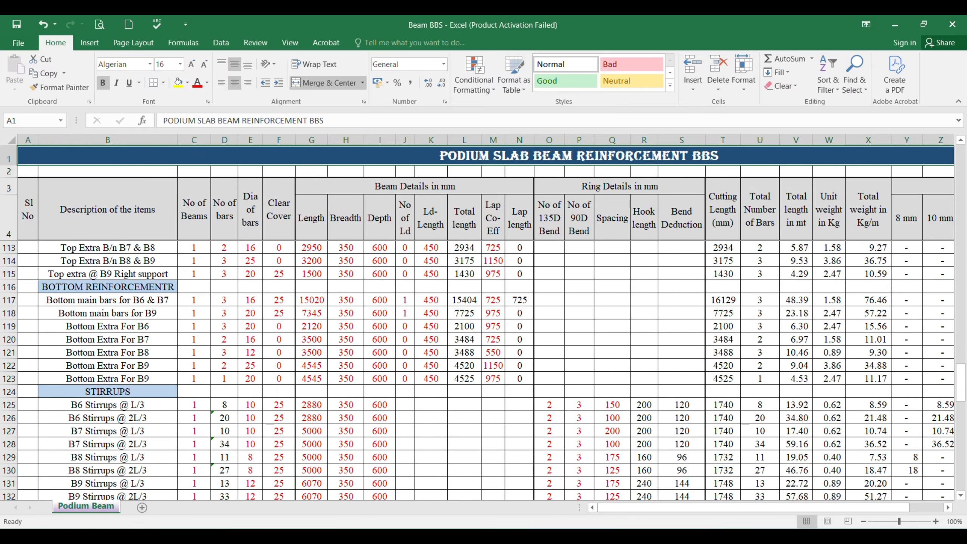
Switch to the floor-level GA drawing in AutoCAD and examine beams B133, B134 and B135 on the plan.
mouse_move(651, 536)
left_click(566, 478)
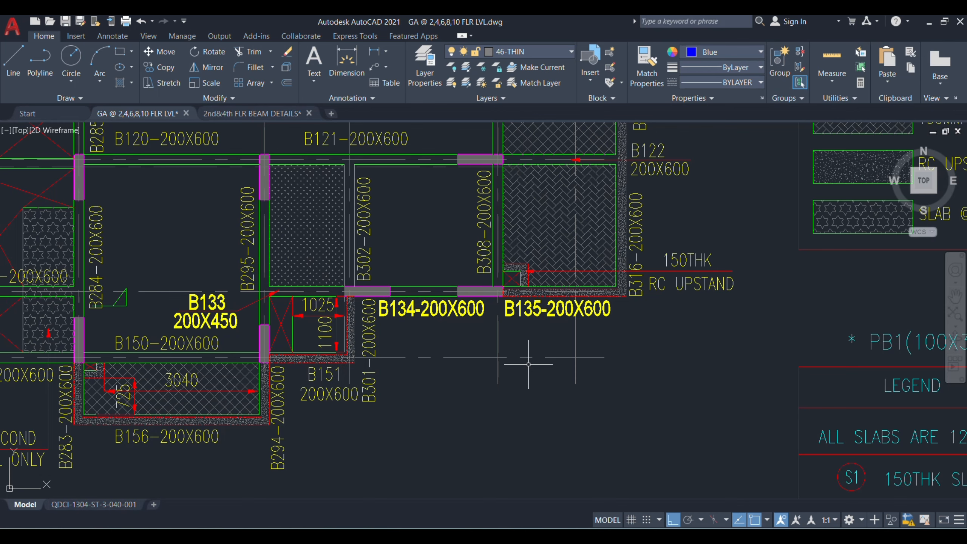
scroll(541, 356, "down", 4)
scroll(476, 343, "up", 4)
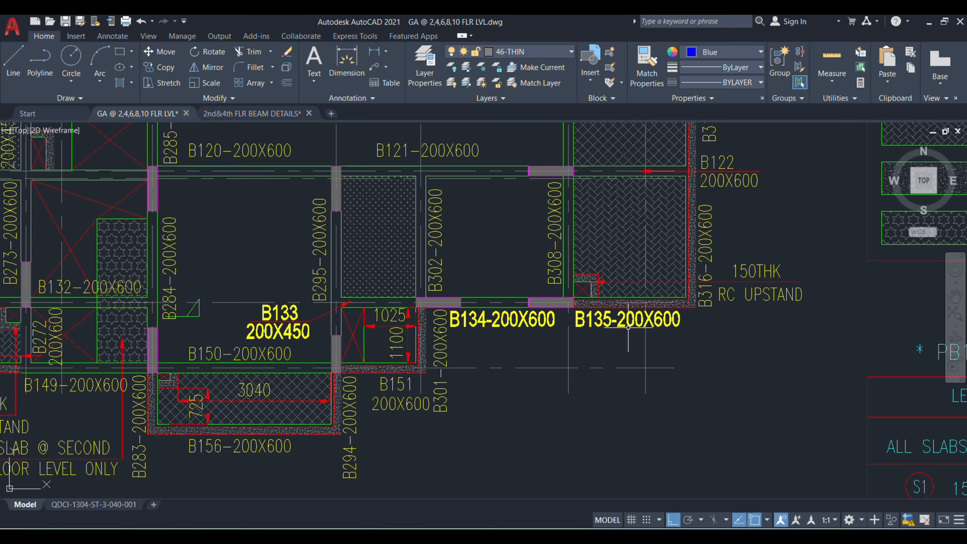
Add a linear dimension for the length of beam B135 below its label, from the column face to the beam's outer end.
left_click(344, 59)
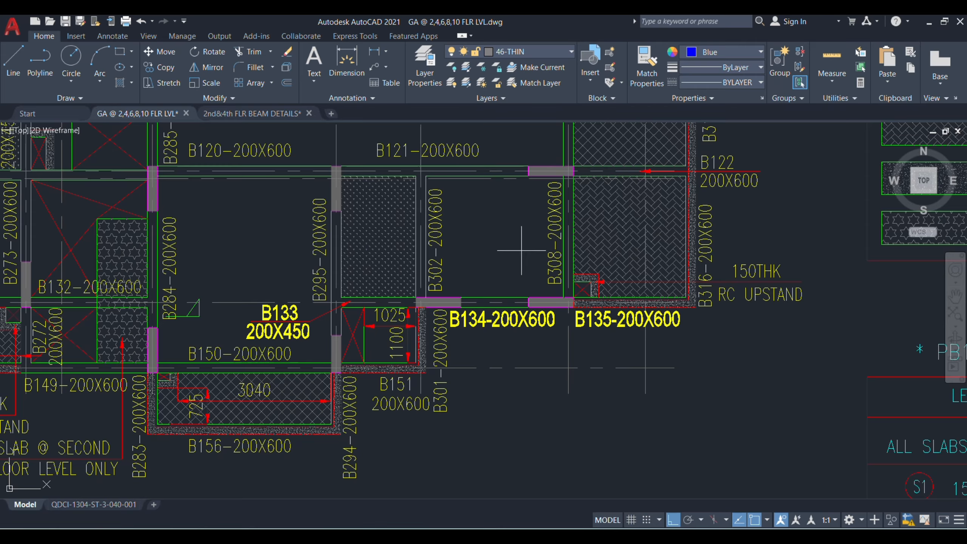
left_click(574, 307)
left_click(689, 305)
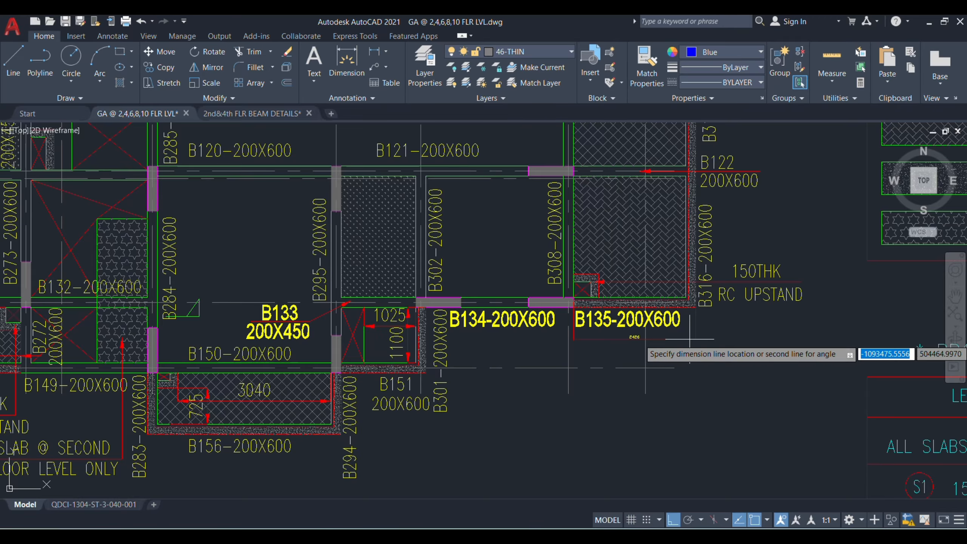
left_click(641, 348)
key("Return")
scroll(641, 350, "up", 6)
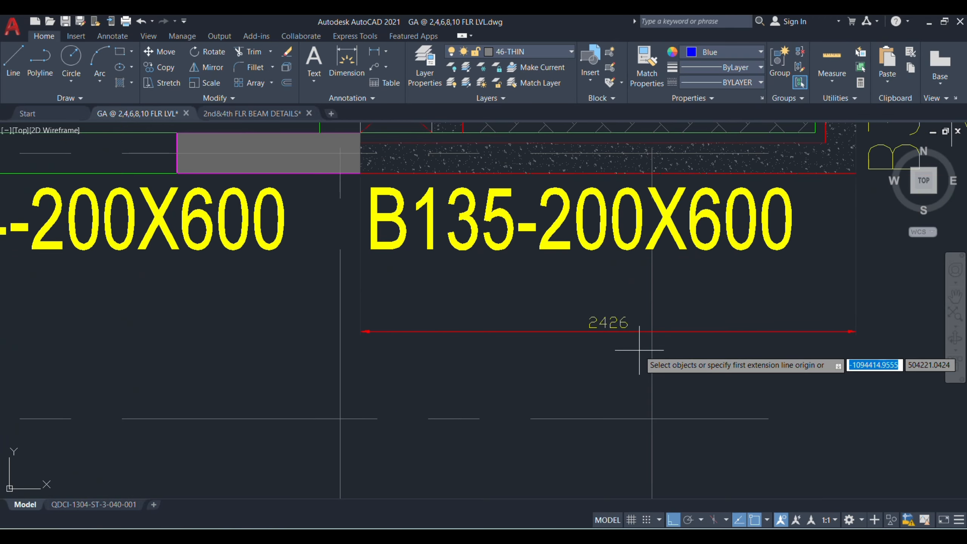
scroll(652, 351, "down", 4)
key("Return")
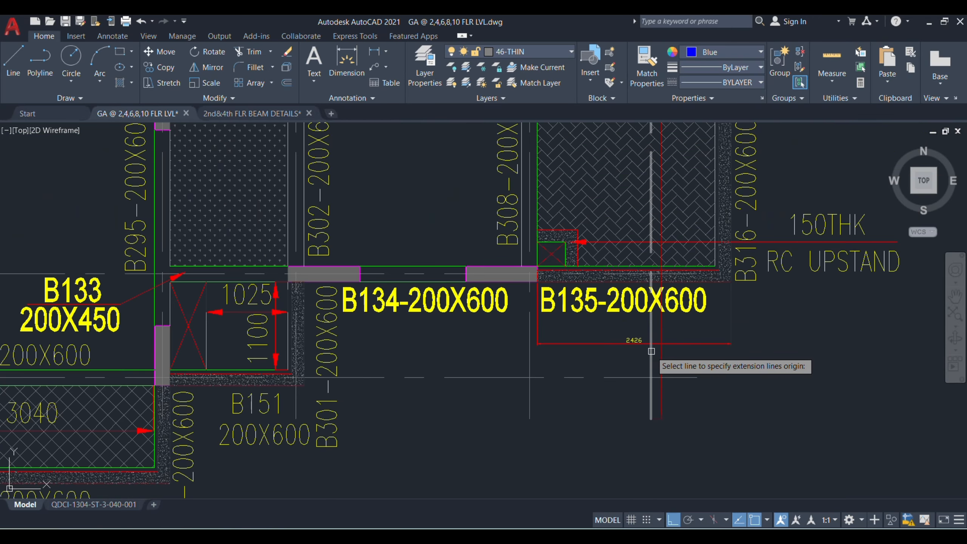
key("Escape")
scroll(653, 351, "down", 2)
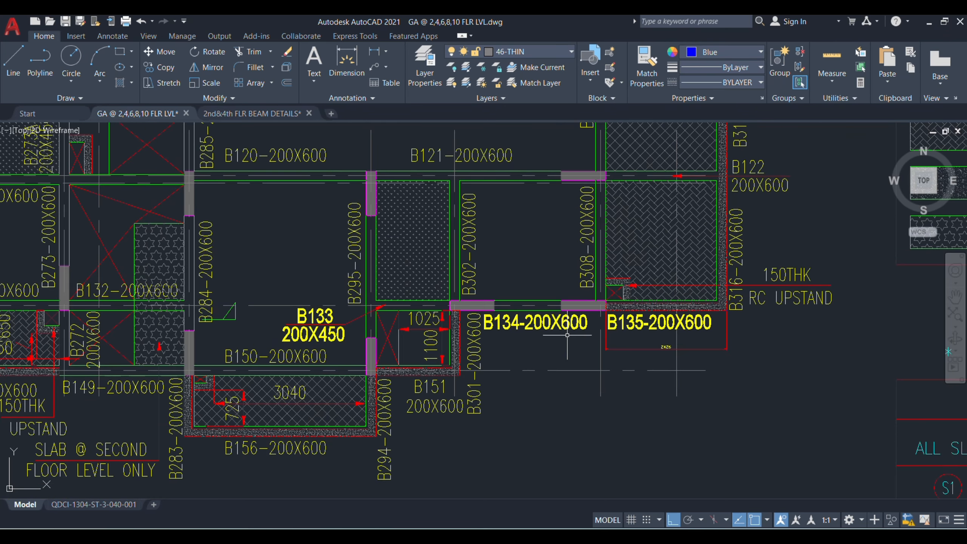
Open the 2nd&4th FLR BEAM DETAILS drawing and examine the beam detail sheets and the bar tension and compression tables.
key("ctrl+Tab")
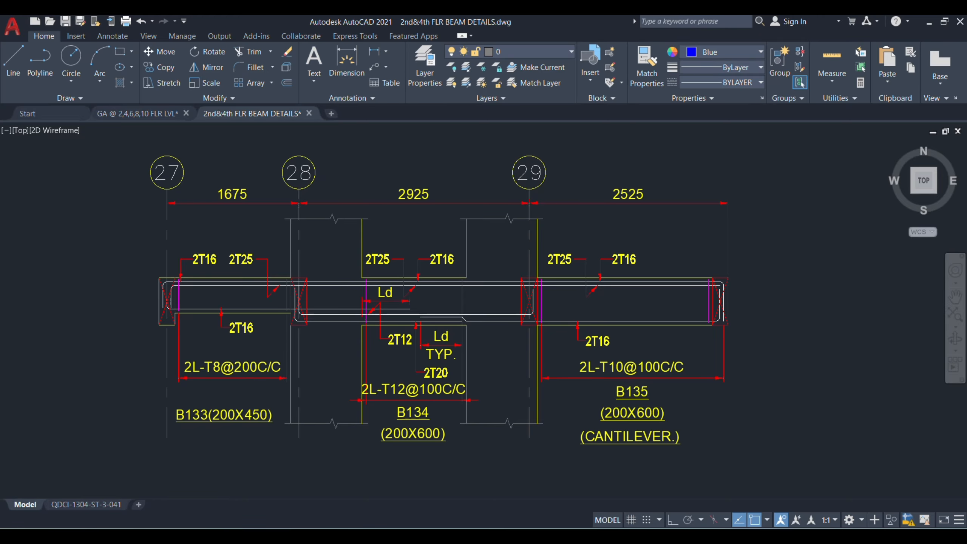
scroll(472, 389, "down", 10)
scroll(287, 382, "down", 5)
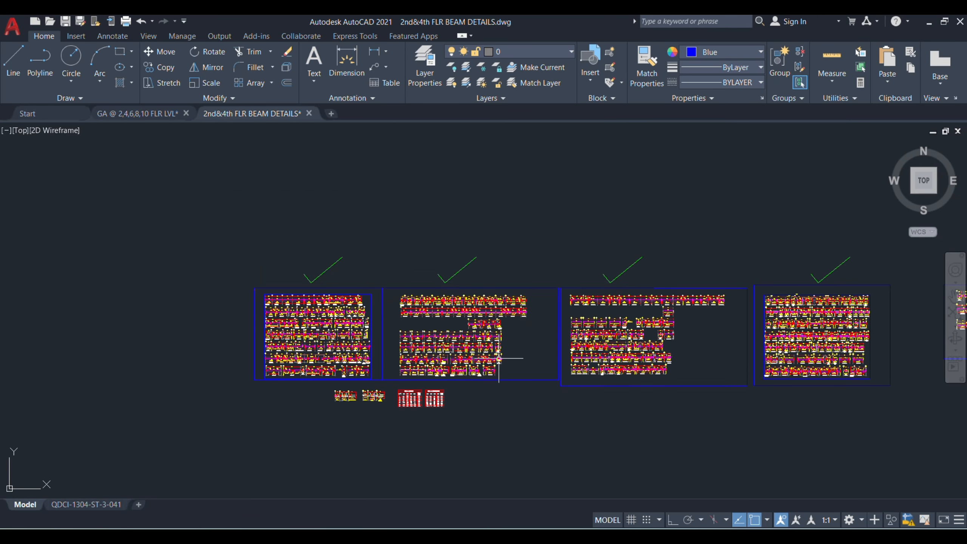
left_click_drag(499, 362, 311, 334)
key("Escape")
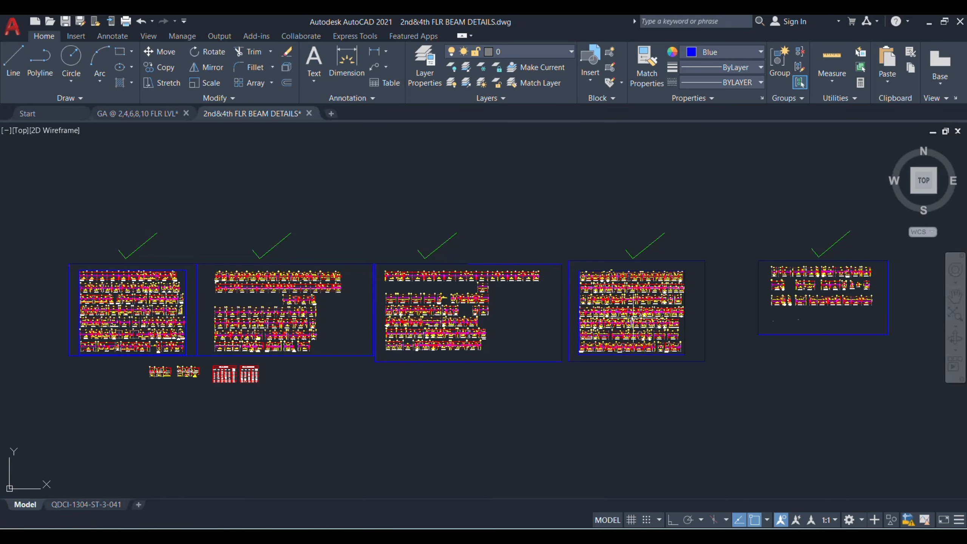
scroll(113, 374, "up", 8)
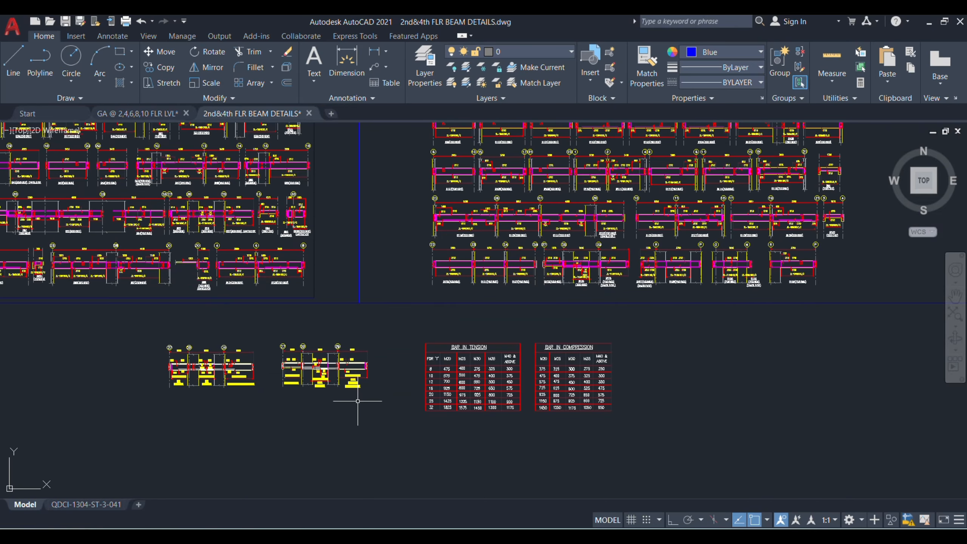
left_click_drag(352, 395, 461, 443)
Return to the GA @ 2,4,6,8,10 FLR LVL drawing and examine the overall framing plan and the beams around B26.
left_click(137, 114)
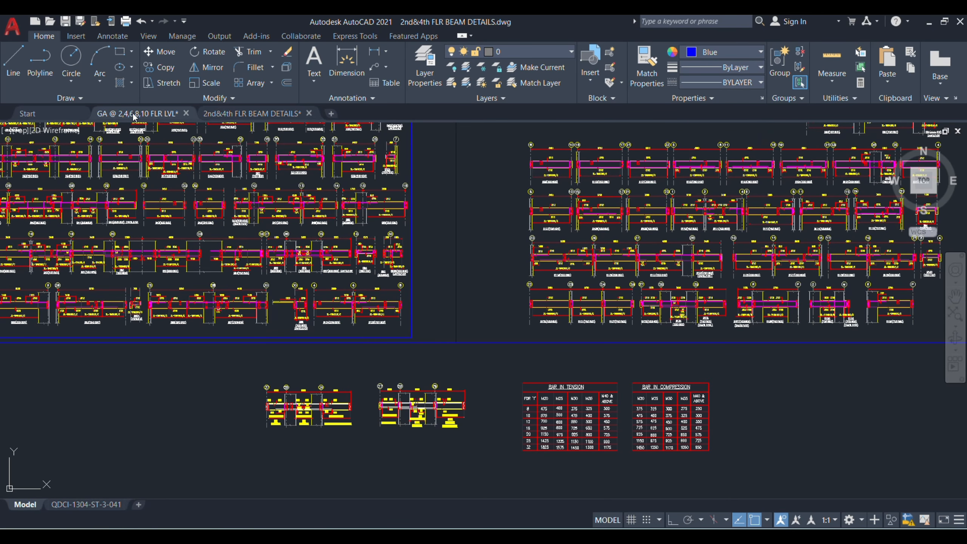
scroll(333, 217, "down", 8)
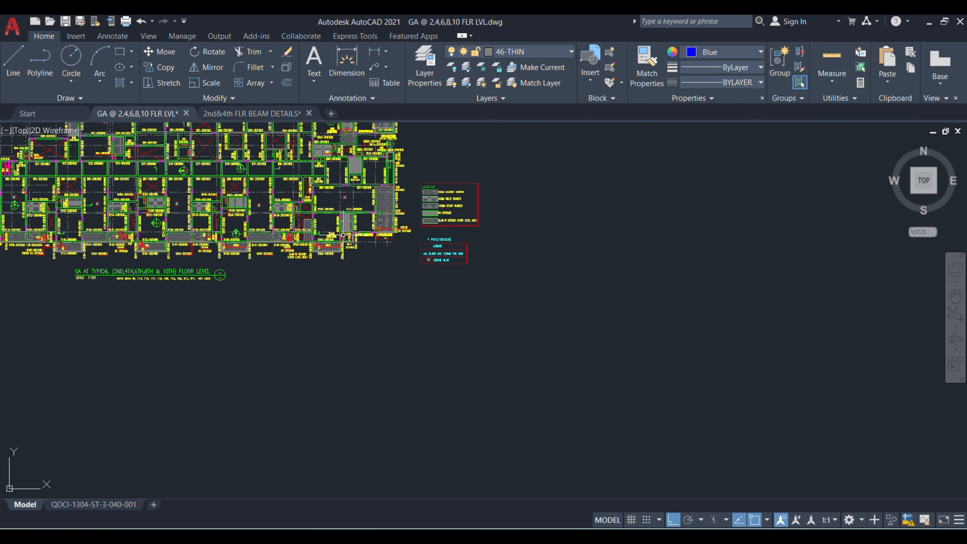
left_click_drag(336, 226, 488, 524)
left_click_drag(313, 362, 416, 234)
scroll(416, 233, "up", 7)
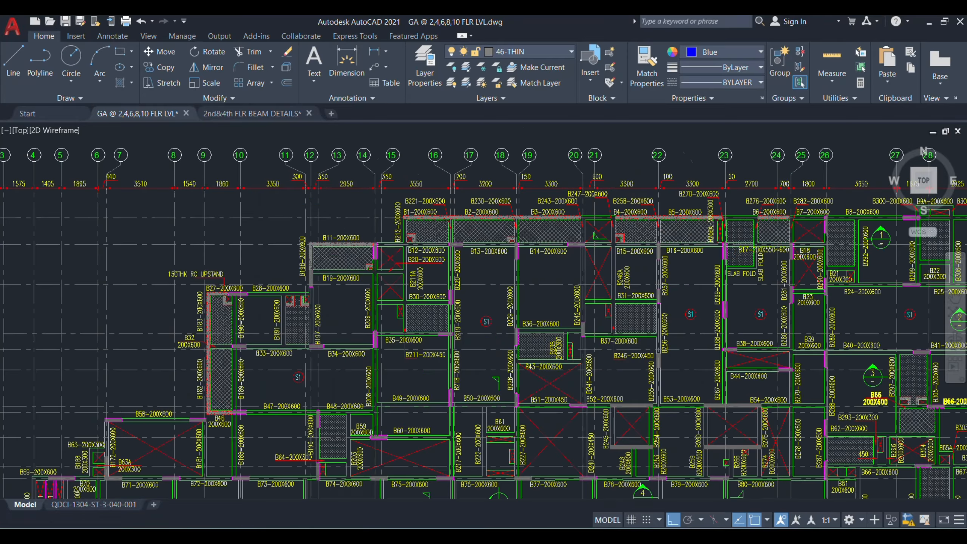
scroll(417, 234, "down", 8)
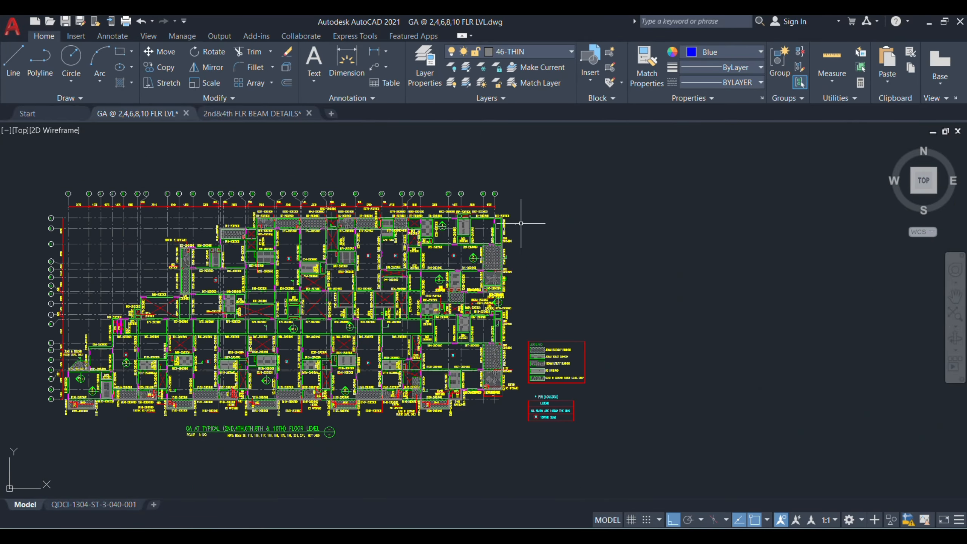
scroll(474, 236, "up", 8)
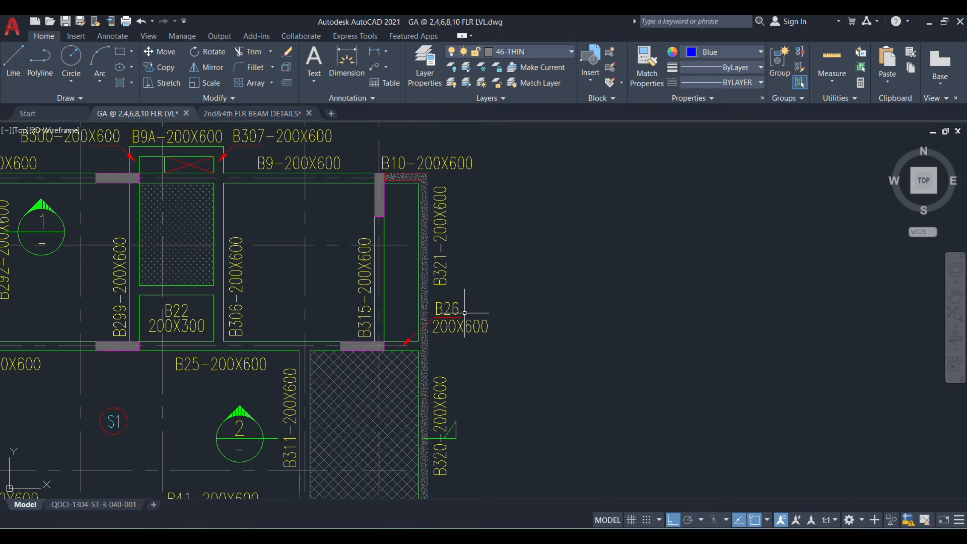
scroll(465, 312, "down", 6)
scroll(566, 210, "down", 3)
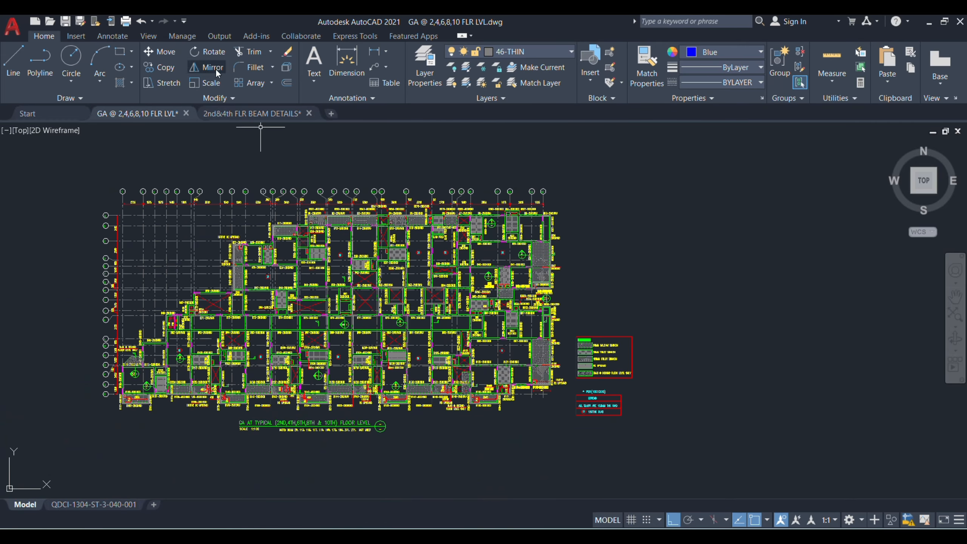
Return to the 2nd&4th FLR BEAM DETAILS drawing and examine the reinforcement section of beams B133, B134 and B135.
left_click(252, 113)
scroll(491, 393, "down", 6)
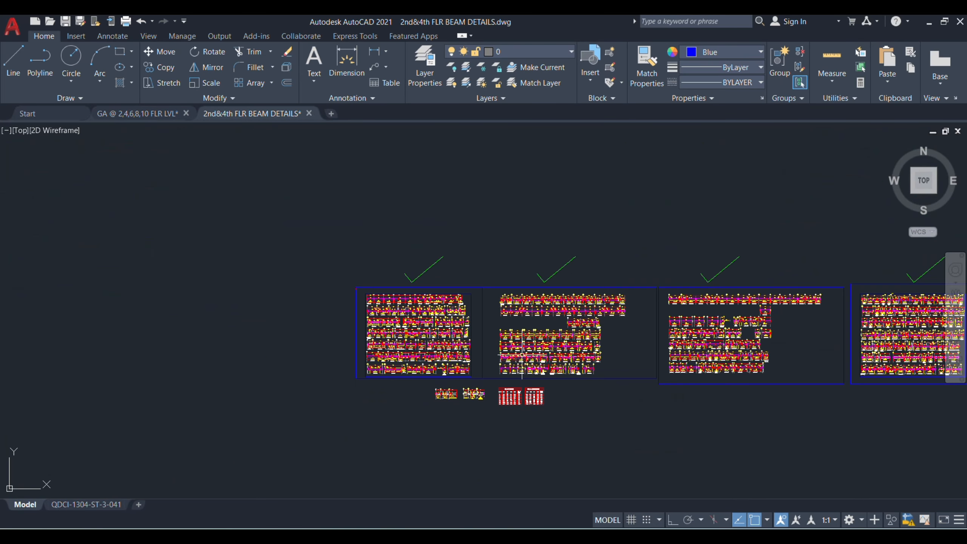
mouse_move(517, 357)
left_mouse_down()
mouse_move(198, 354)
mouse_move(357, 343)
left_mouse_up()
scroll(293, 372, "up", 4)
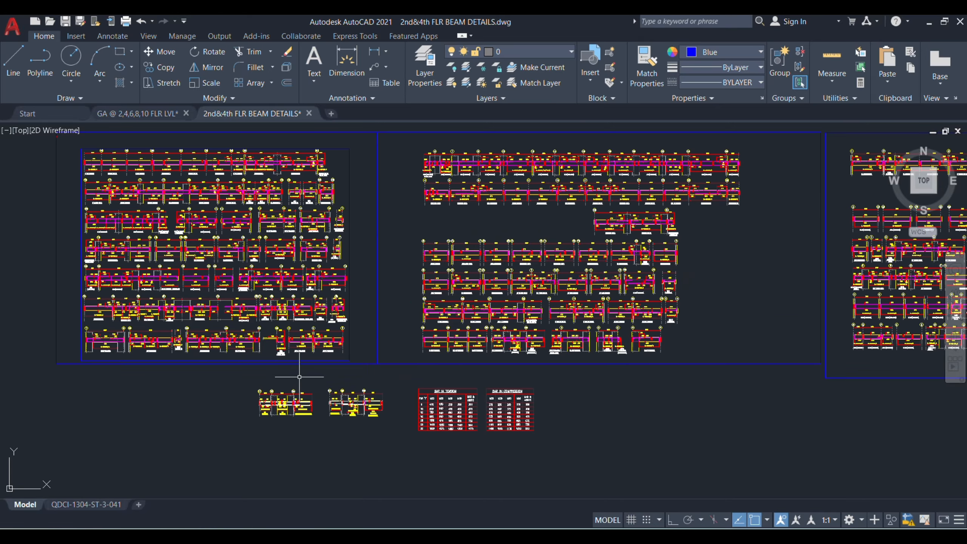
scroll(324, 406, "up", 4)
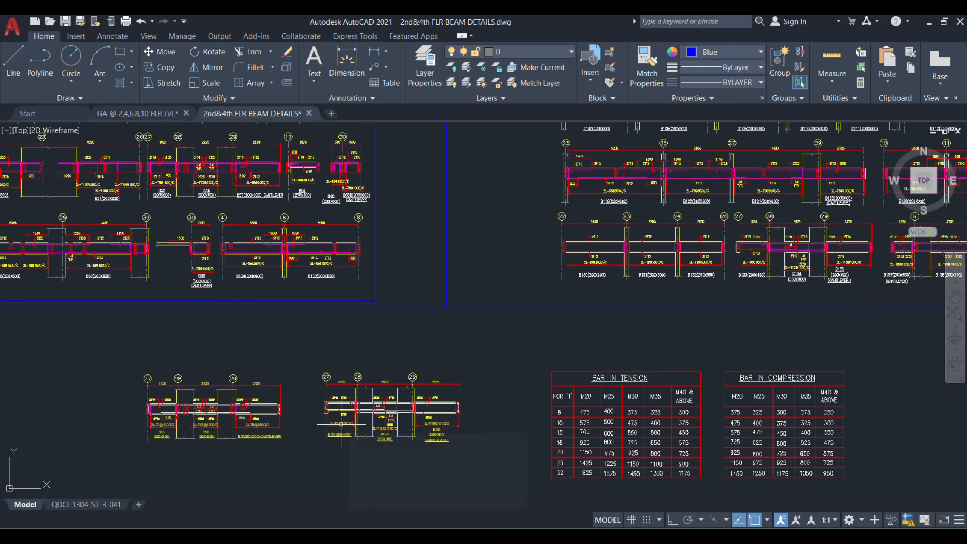
scroll(341, 424, "up", 5)
left_click_drag(465, 389, 431, 381)
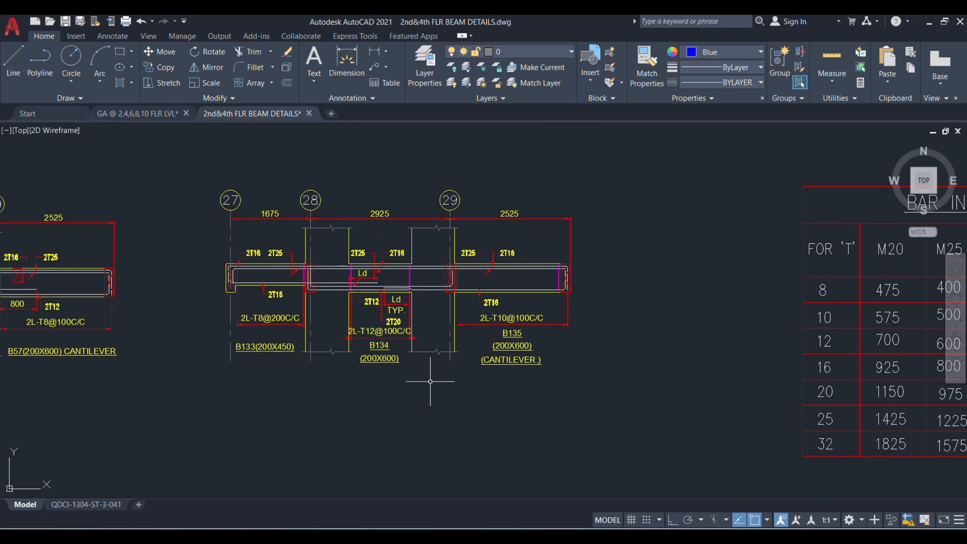
scroll(343, 288, "up", 2)
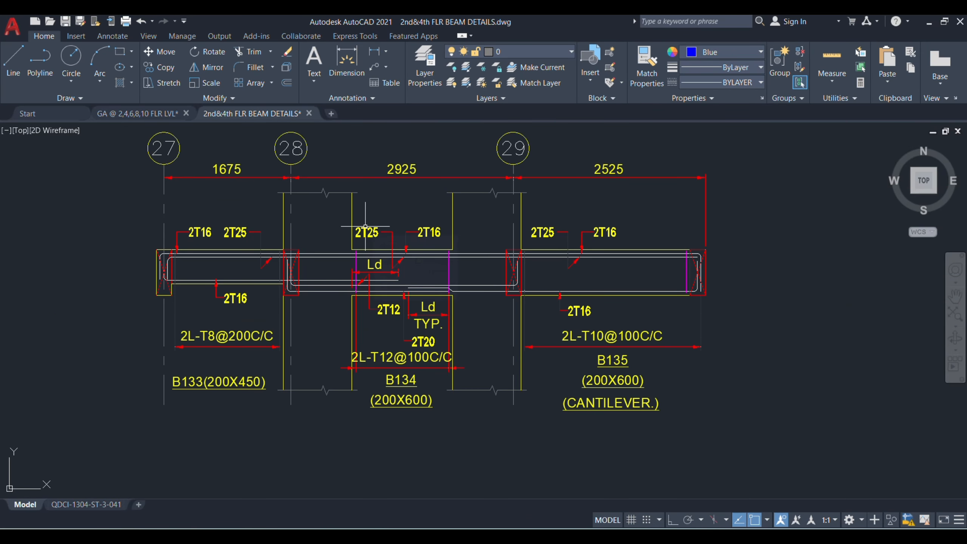
Switch to the Beam BBS workbook in Excel and view the continuous span beams B6 to B9 section.
left_click(140, 116)
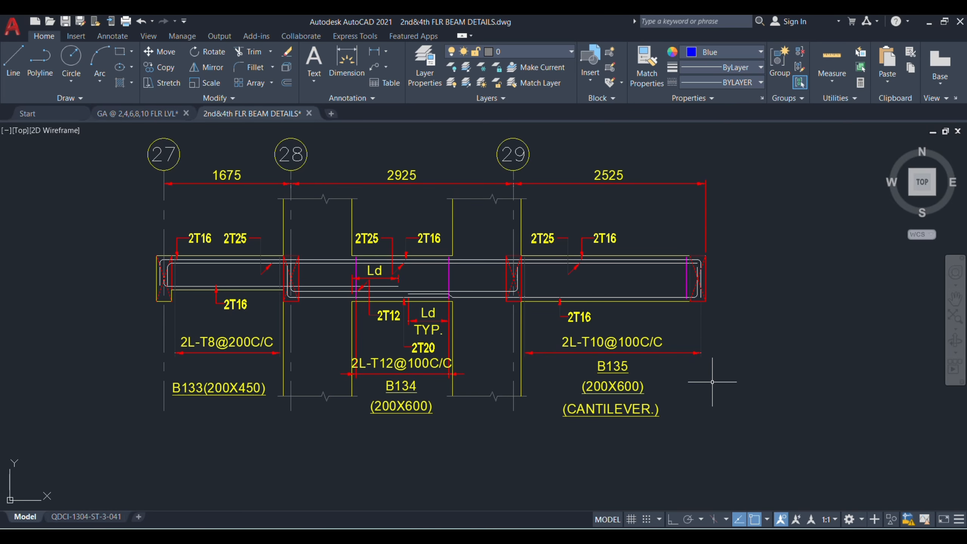
left_click(625, 477)
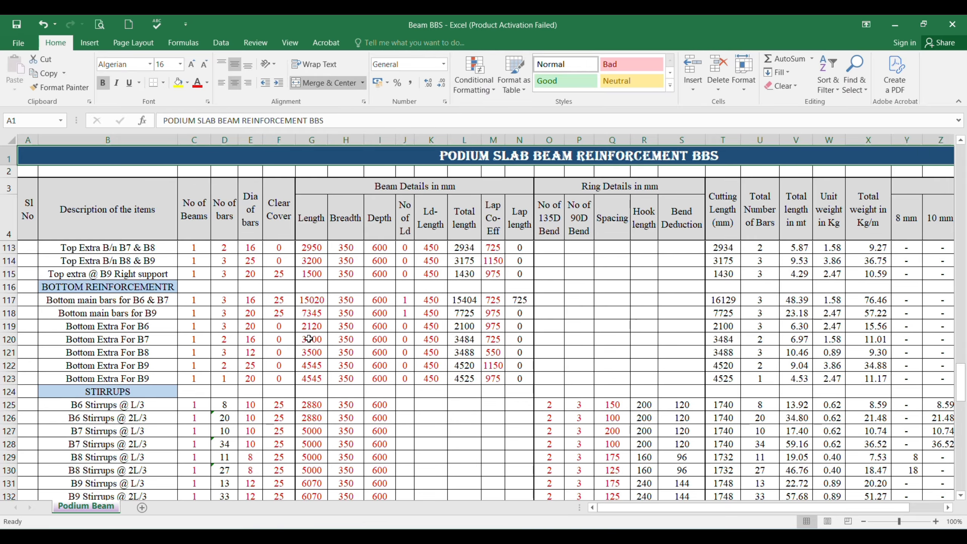
scroll(308, 338, "up", 3)
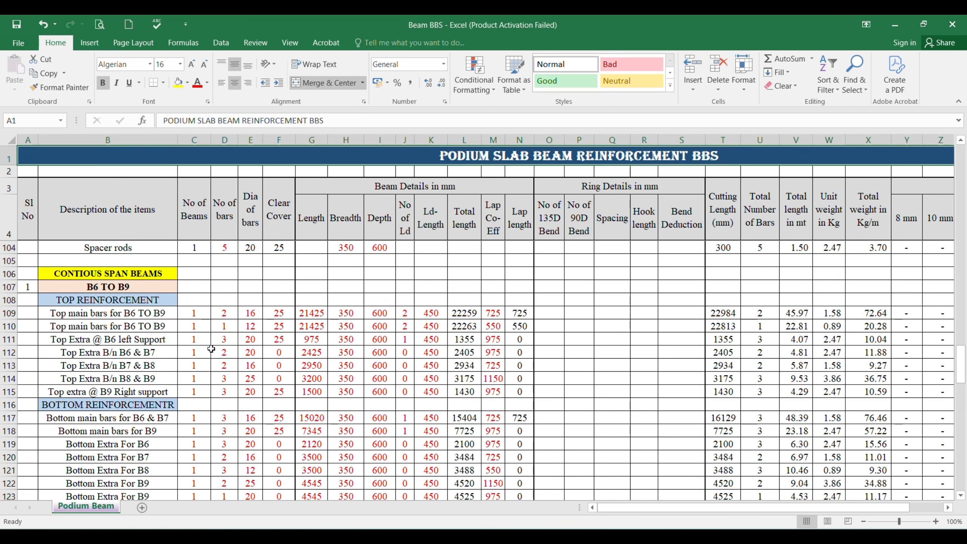
Copy the whole B6 to B9 continuous span block, rows 106 to 134, and insert the copied rows at row 135.
scroll(212, 350, "down", 1)
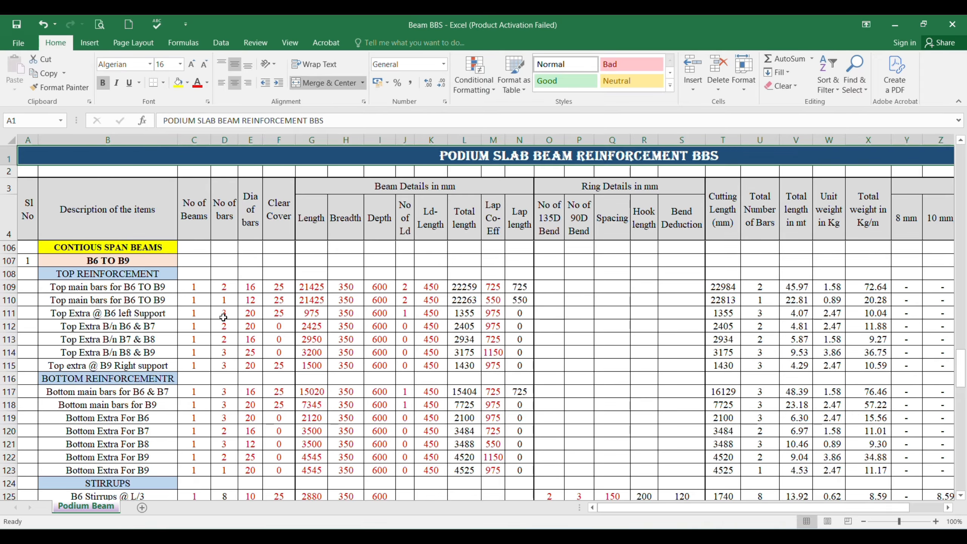
scroll(224, 317, "up", 1)
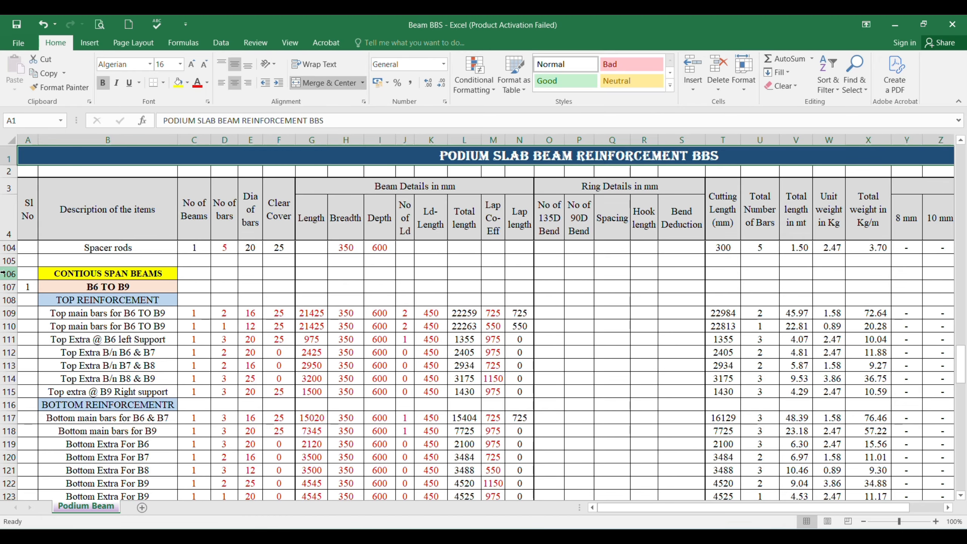
left_click_drag(3, 274, 67, 473)
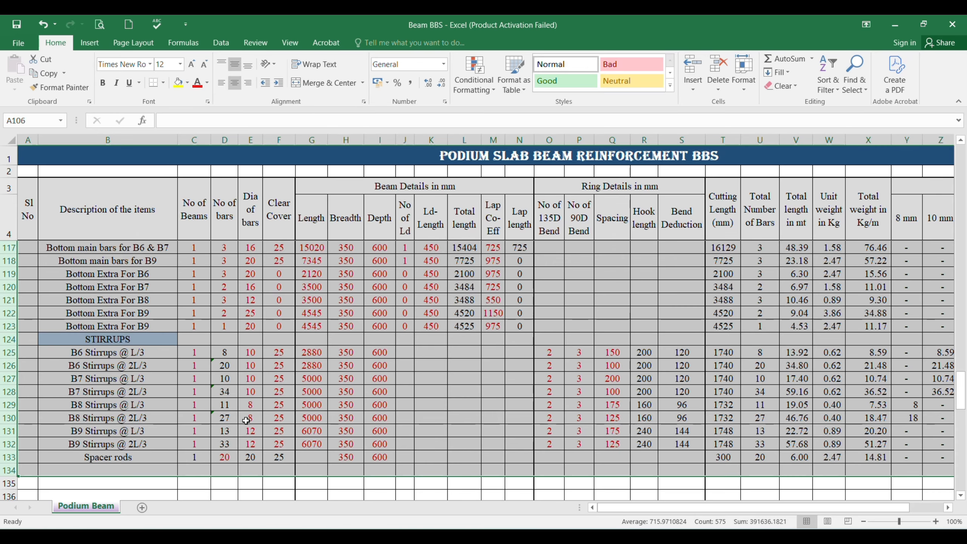
key("ctrl+c")
scroll(236, 412, "down", 4)
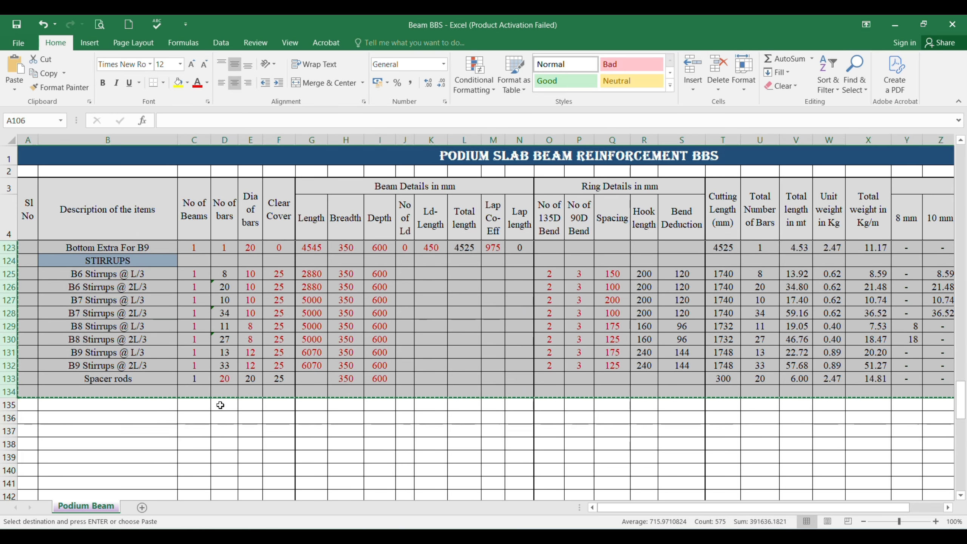
left_click(6, 326)
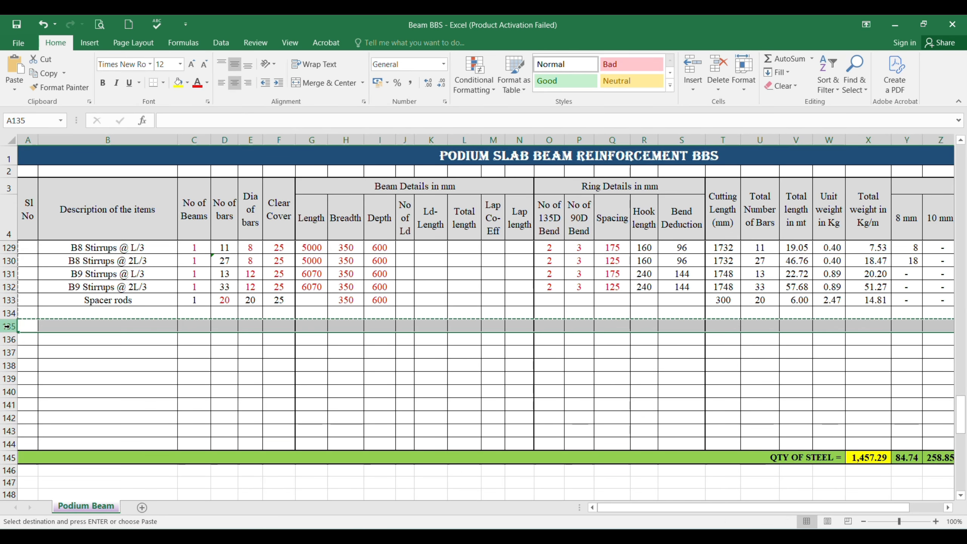
right_click(7, 327)
left_click(75, 418)
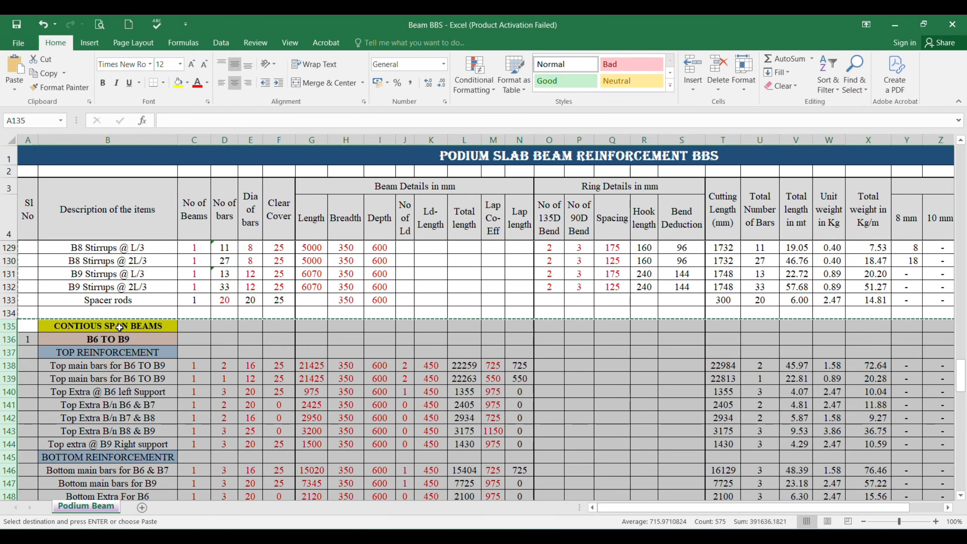
Retitle the copied block's yellow heading as CANTILEVER BEAM and its beam label as B133 To B135.
left_click(121, 327)
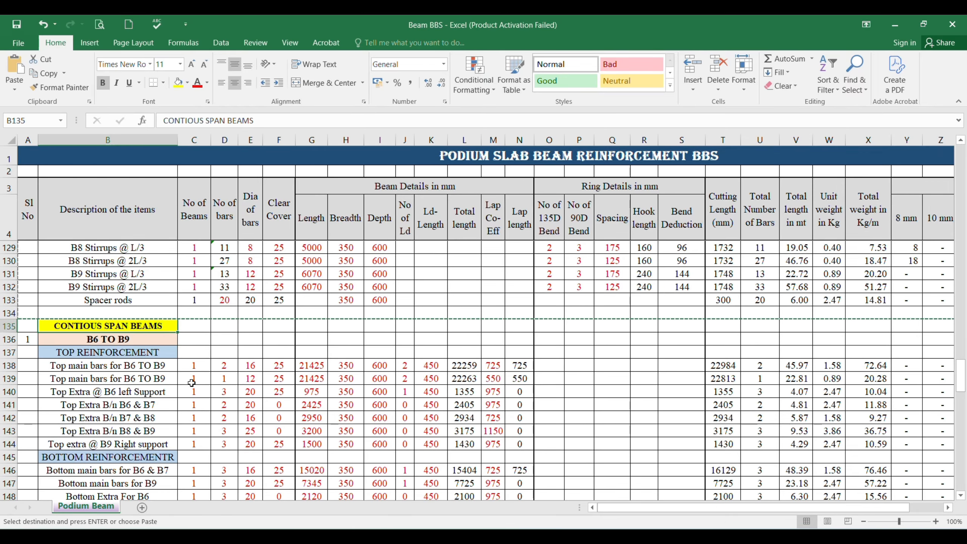
type("CA")
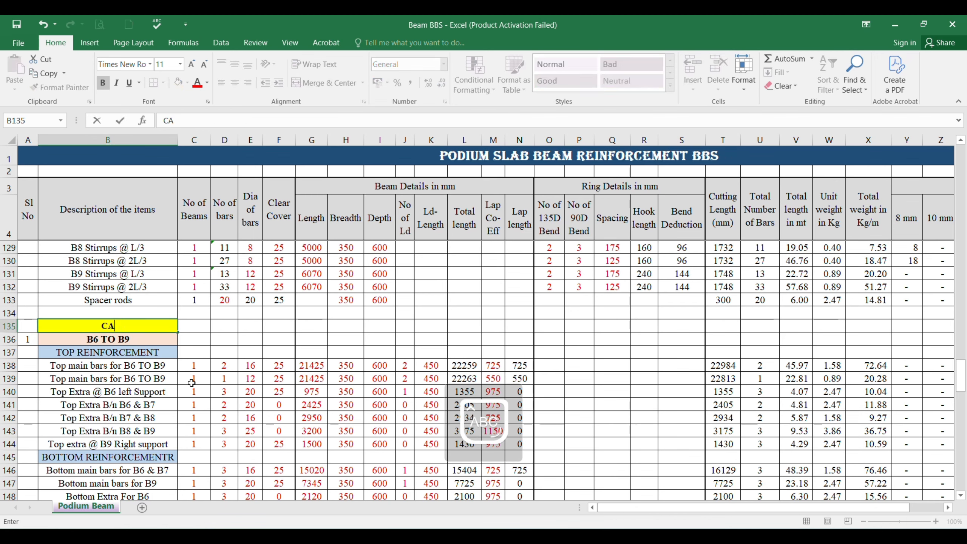
type("NTILEVER BEAM")
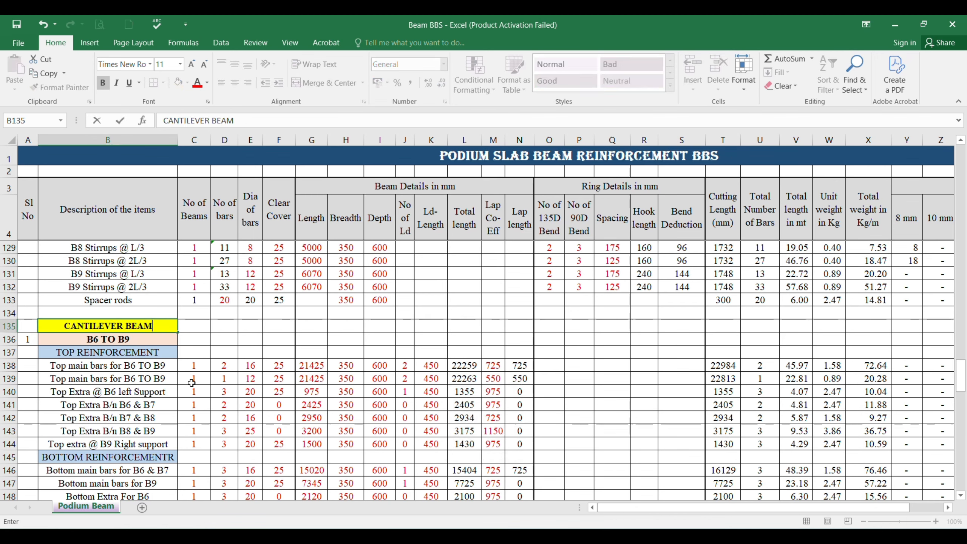
key("Return")
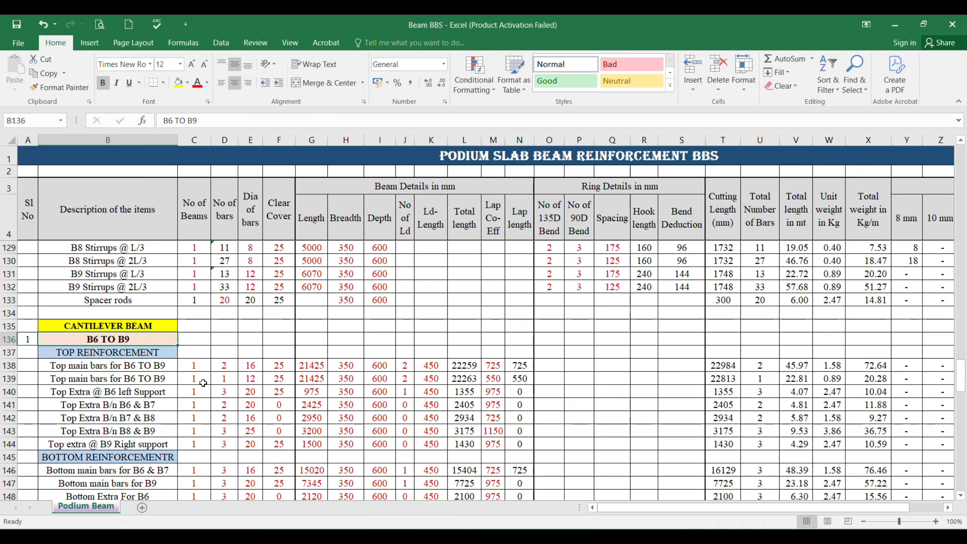
type("B133")
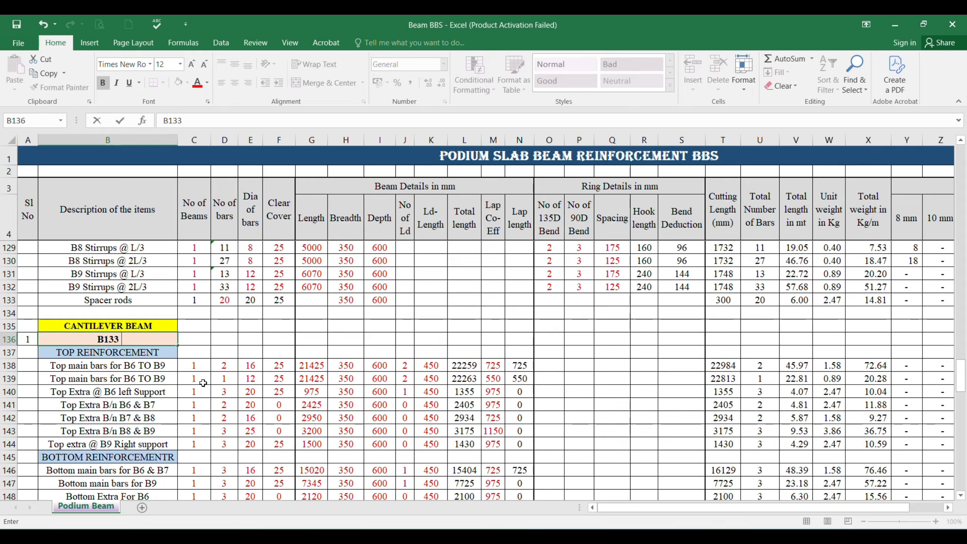
type(" To B135")
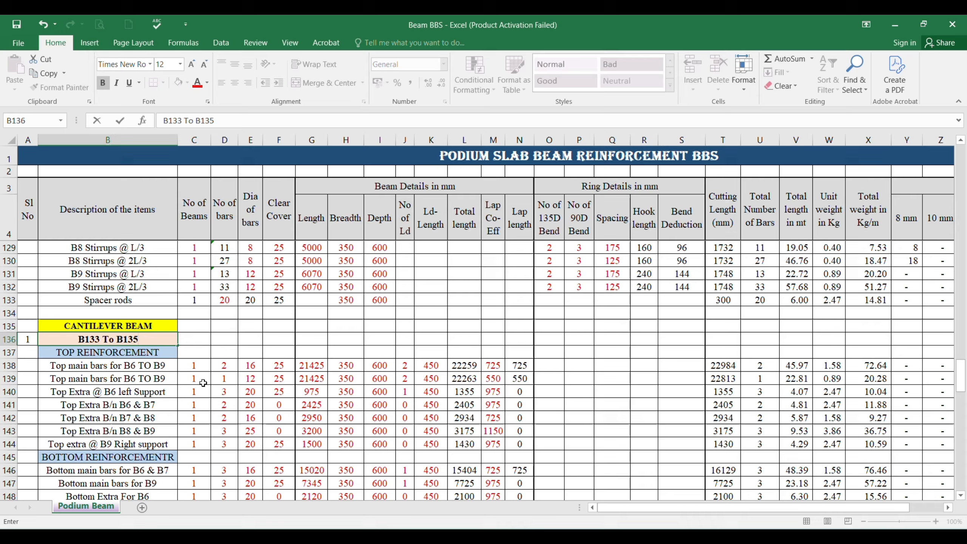
Switch to the 2nd&4th FLR BEAM DETAILS drawing in AutoCAD and examine the section through beams B133, B134 and B135.
key("alt+Tab")
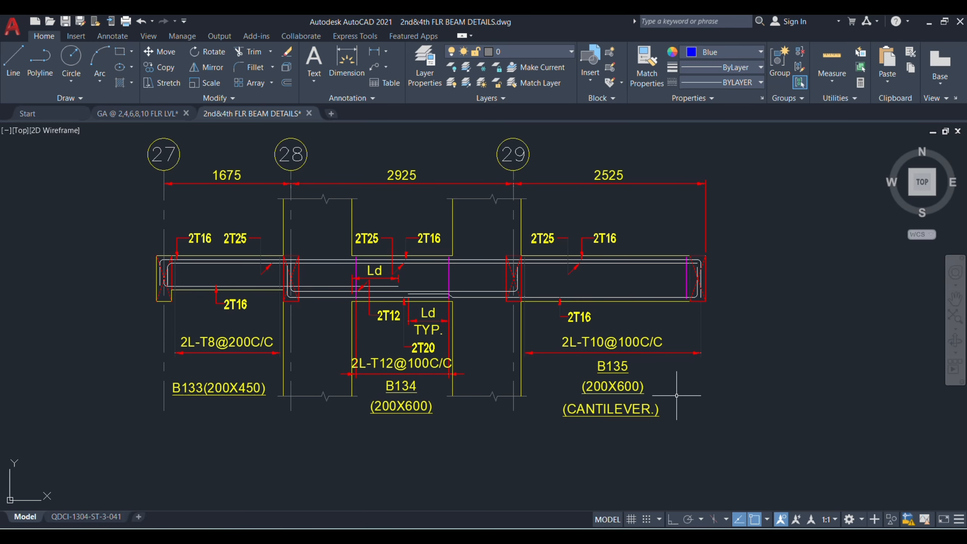
left_click_drag(443, 398, 483, 391)
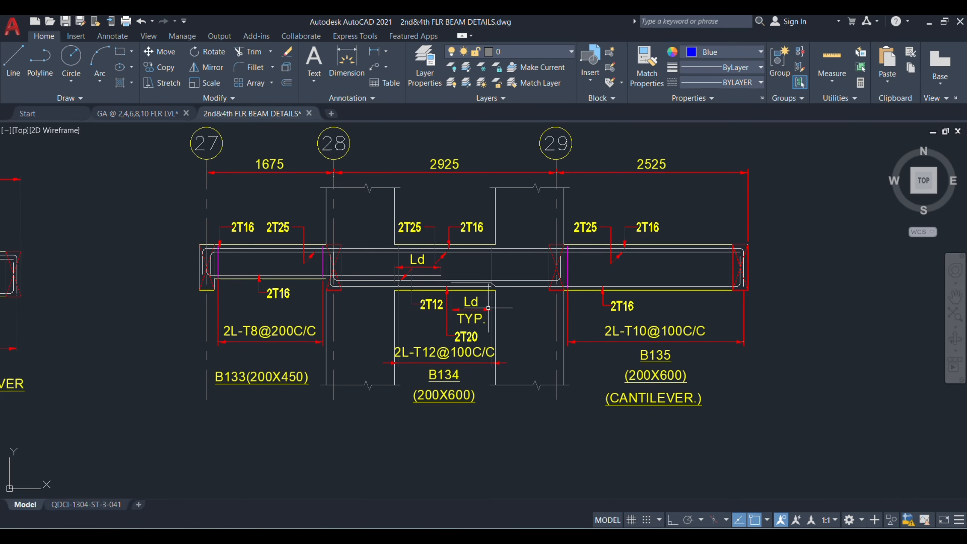
scroll(485, 298, "up", 2)
scroll(484, 299, "down", 2)
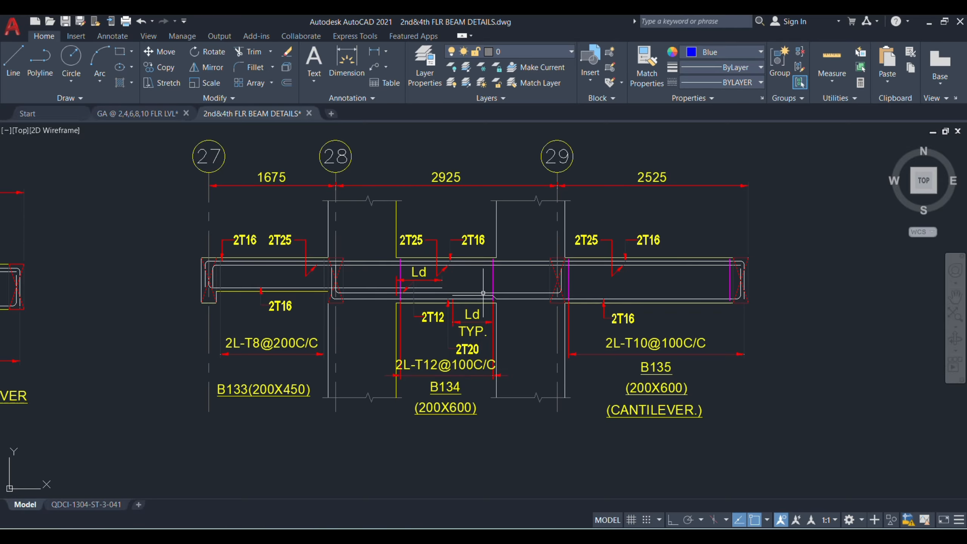
scroll(352, 271, "up", 1)
scroll(364, 282, "down", 1)
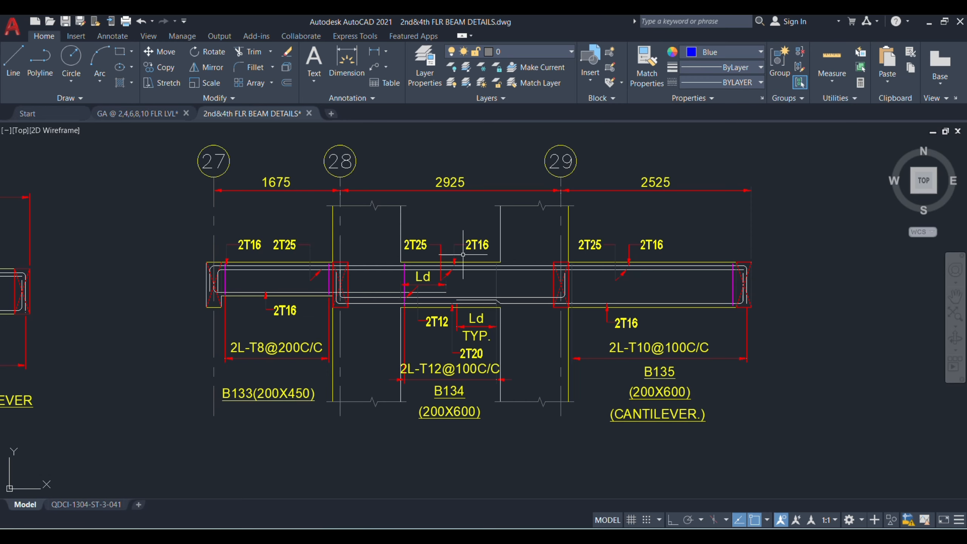
scroll(652, 257, "down", 4)
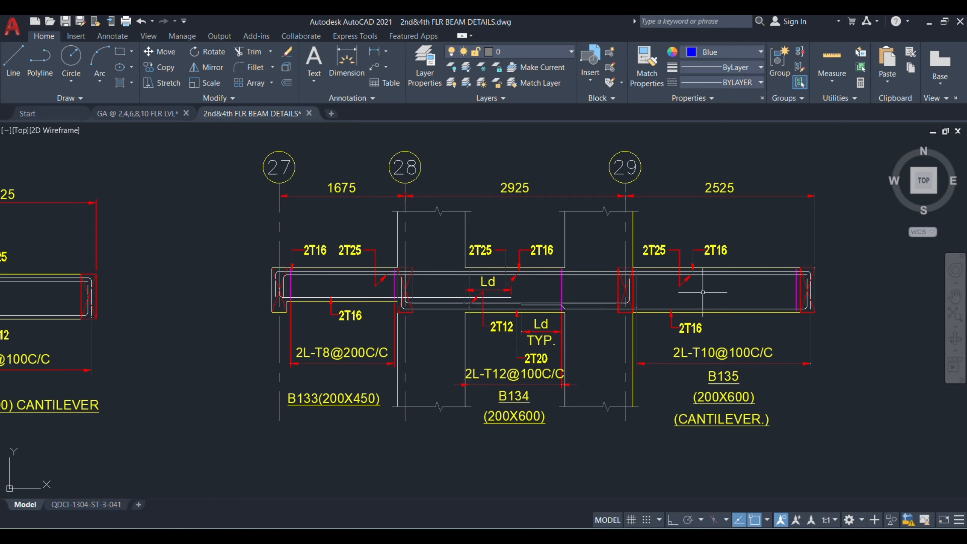
scroll(734, 260, "up", 3)
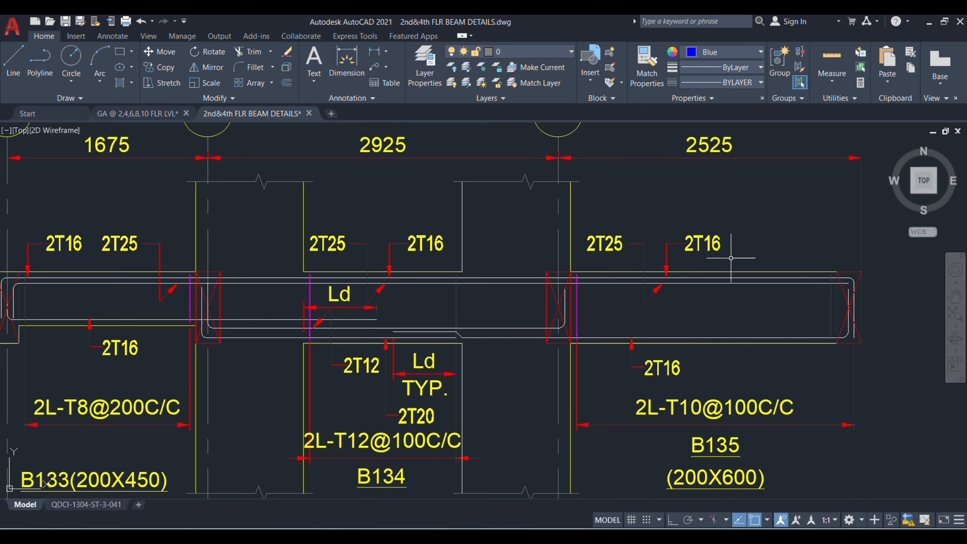
Highlight the 2T16 and 2T25 top bar labels across B133, B134 and B135 to review them, and clear the selection.
left_click(692, 242)
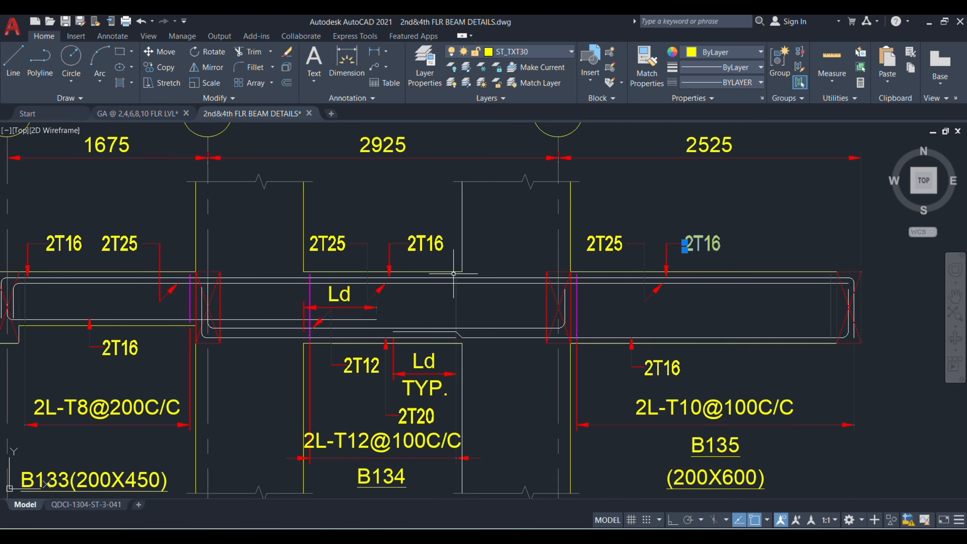
left_click(423, 243)
scroll(535, 301, "down", 2)
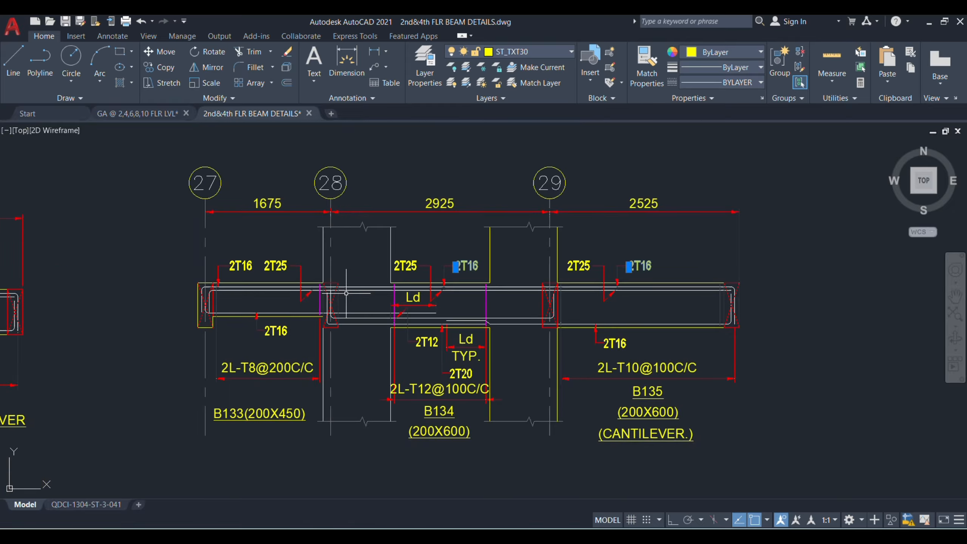
left_click(244, 266)
scroll(251, 282, "up", 2)
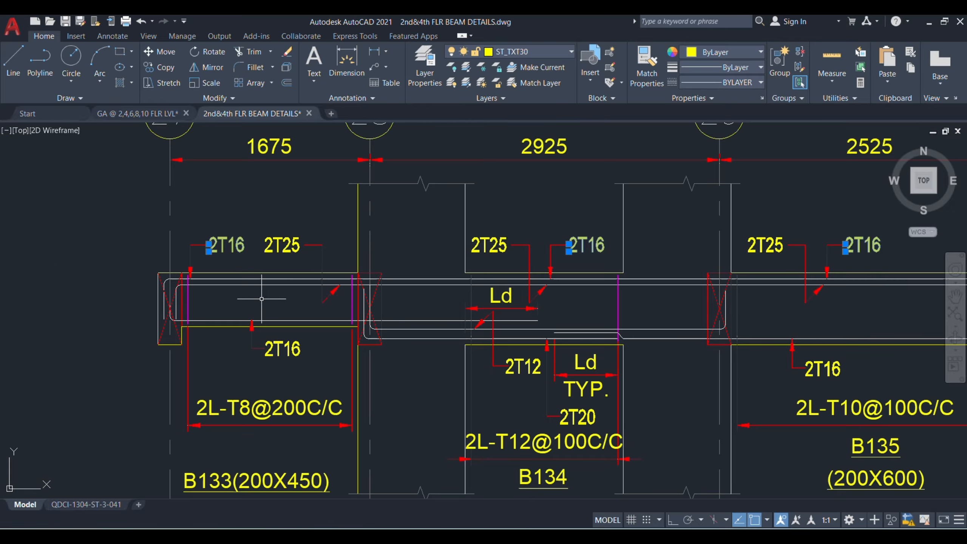
left_click(287, 250)
left_click(496, 250)
left_click(766, 245)
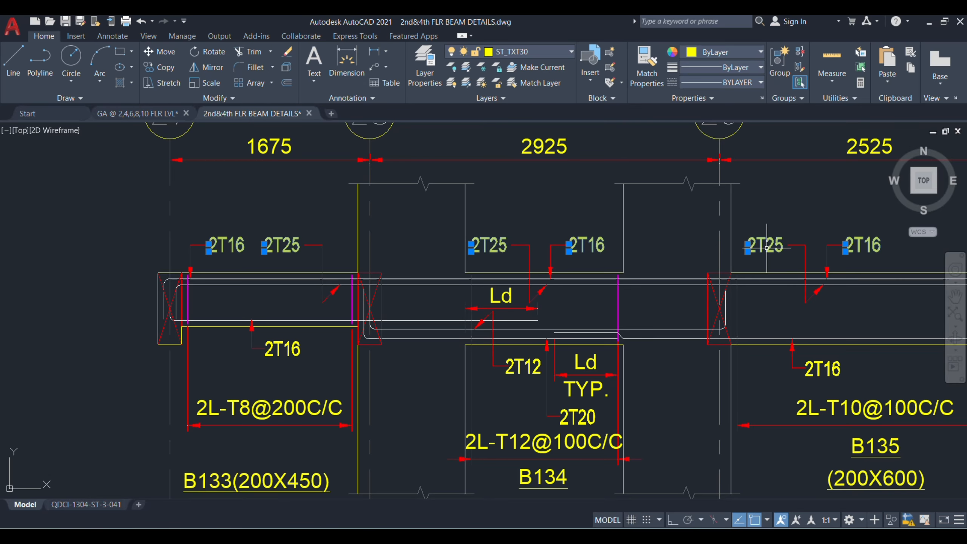
scroll(252, 281, "down", 2)
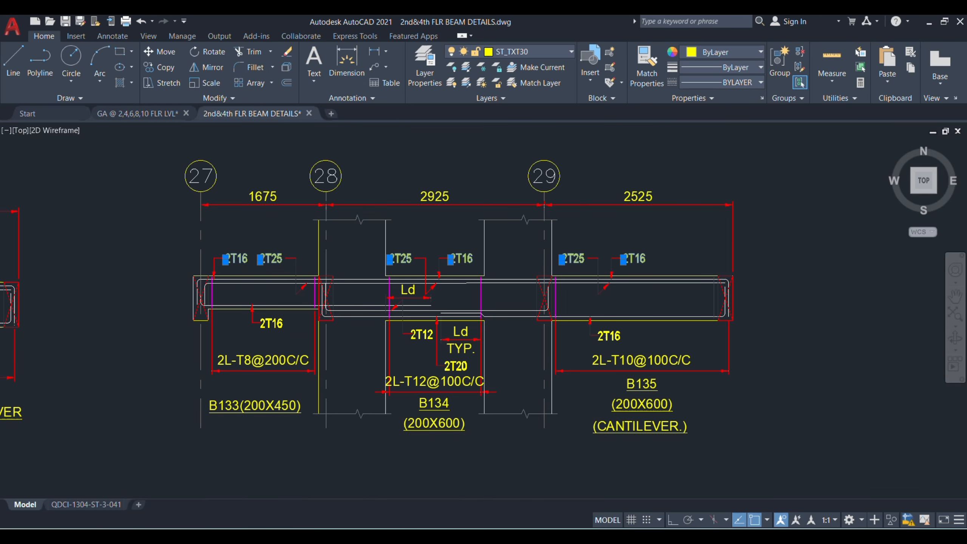
scroll(493, 299, "up", 2)
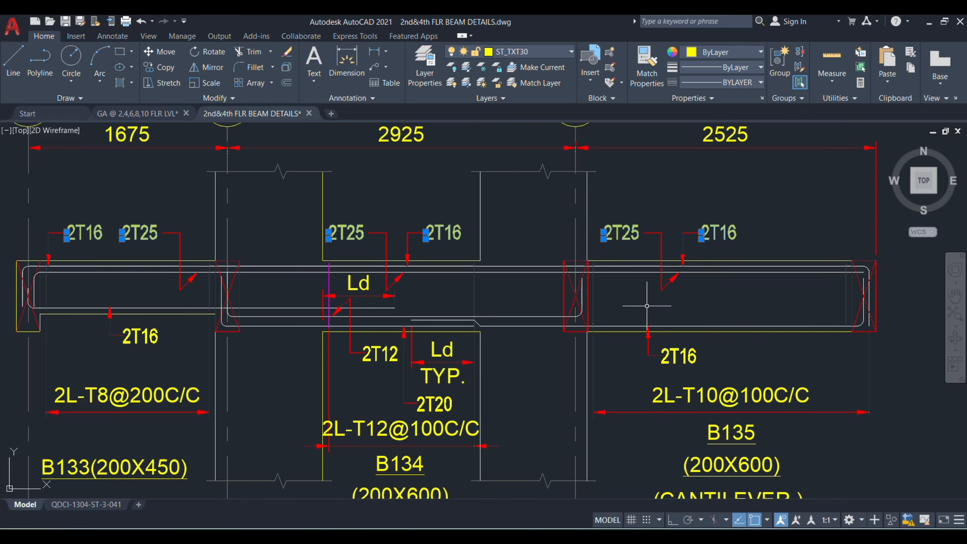
key("Escape")
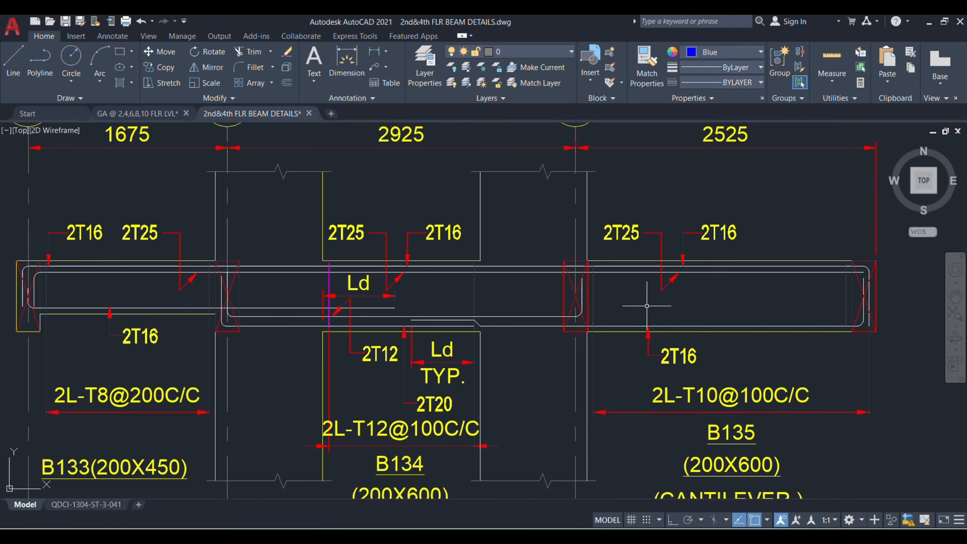
Highlight the stirrup spacing dimensions of B133, B134 and B135 to review them, and clear the selection.
scroll(645, 310, "down", 2)
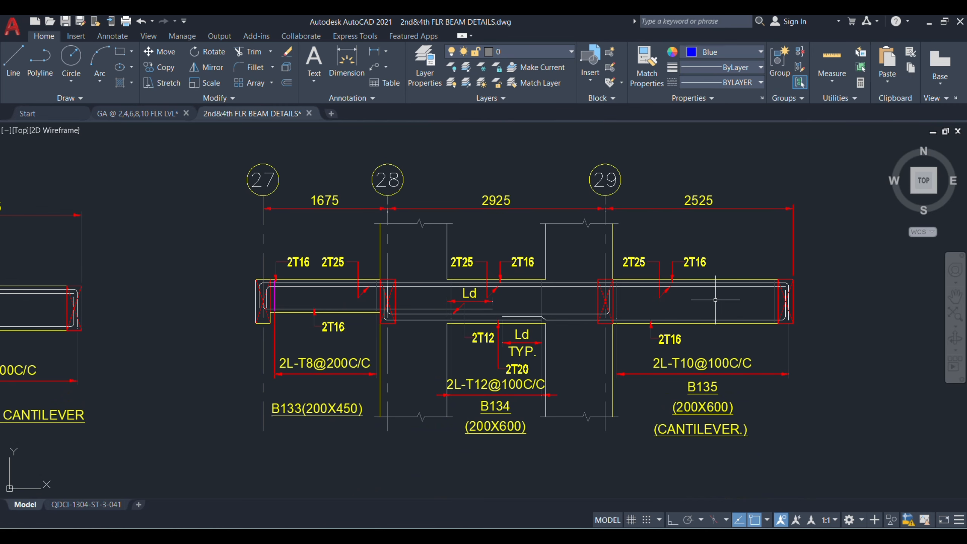
scroll(614, 359, "up", 2)
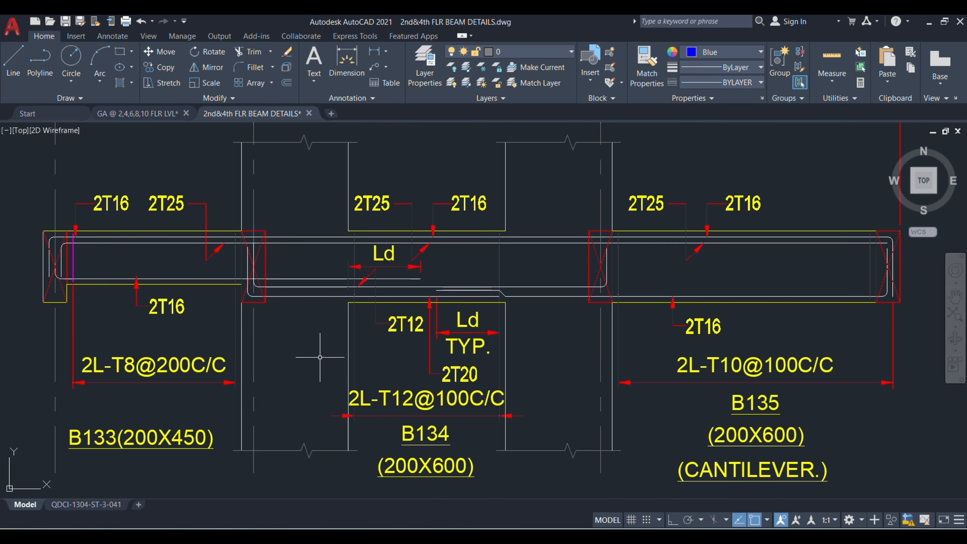
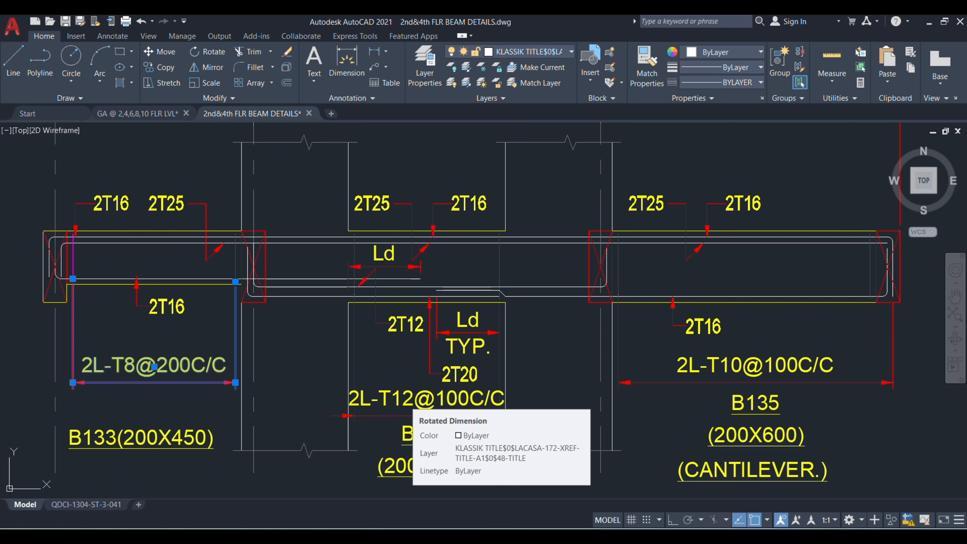
left_click(412, 416)
left_click(414, 444)
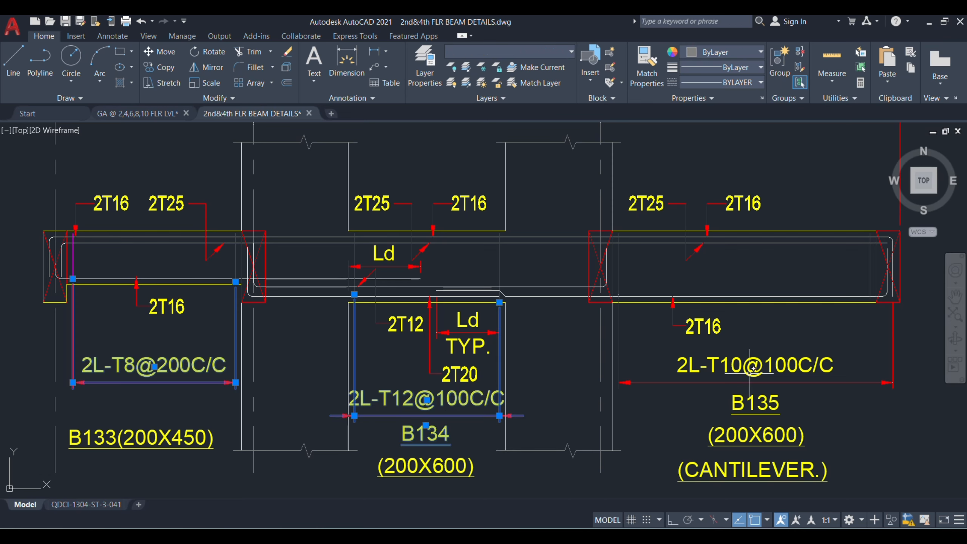
left_click(757, 382)
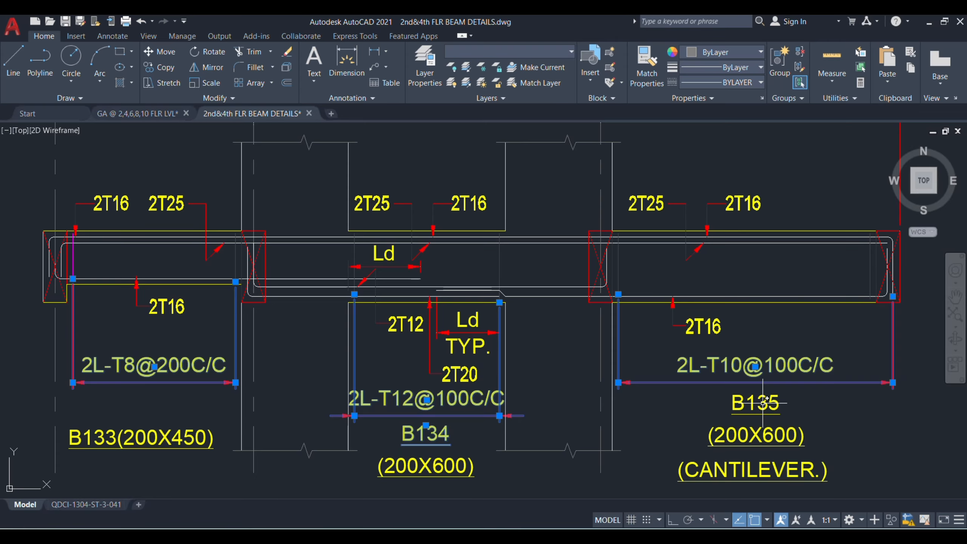
key("Escape")
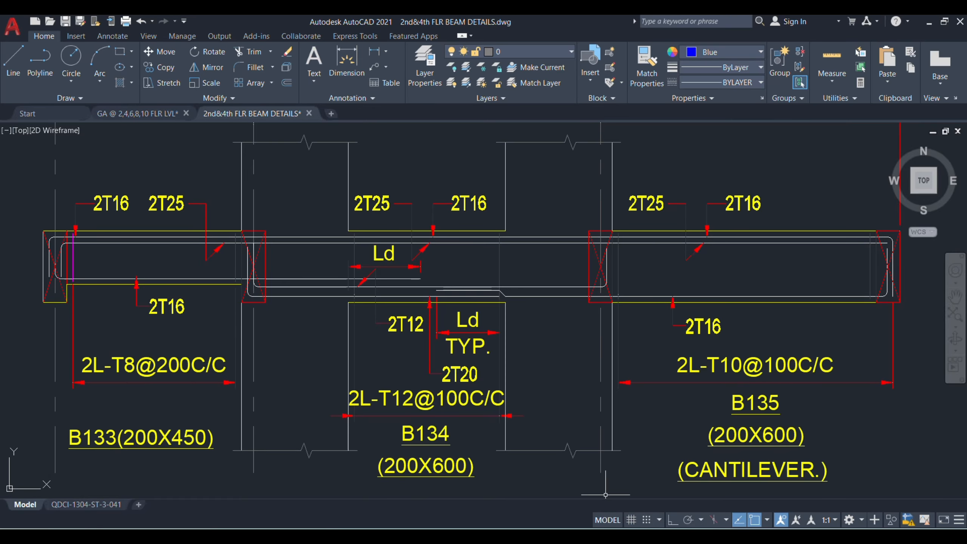
Switch to the Beam BBS workbook in Excel and change the first top reinforcement description in B138 to Top main bars for B133 to B135.
left_click(621, 524)
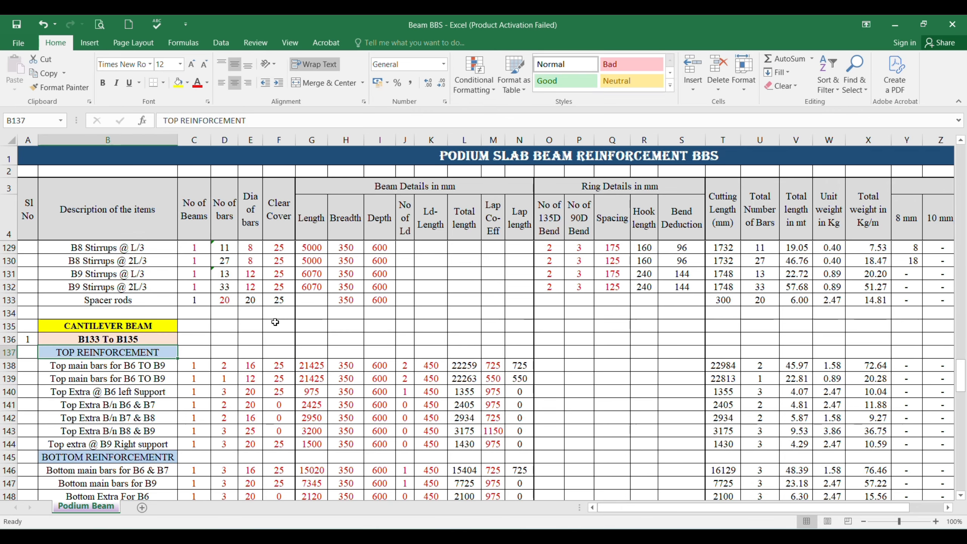
scroll(213, 372, "down", 1)
scroll(213, 372, "down", 1)
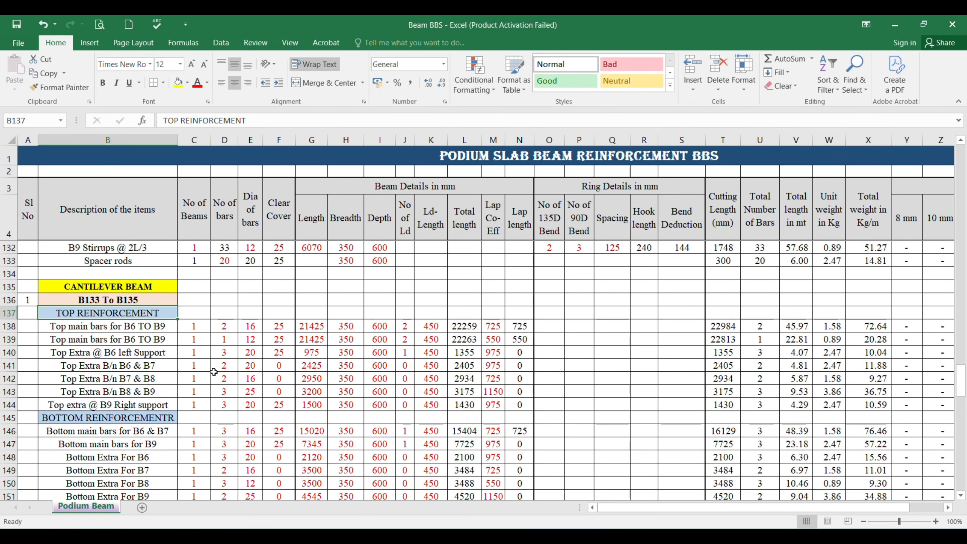
left_click(103, 327)
left_click(283, 122)
key("BackSpace")
key("BackSpace")
key("BackSpace")
key("BackSpace")
key("BackSpace")
key("BackSpace")
key("BackSpace")
key("BackSpace")
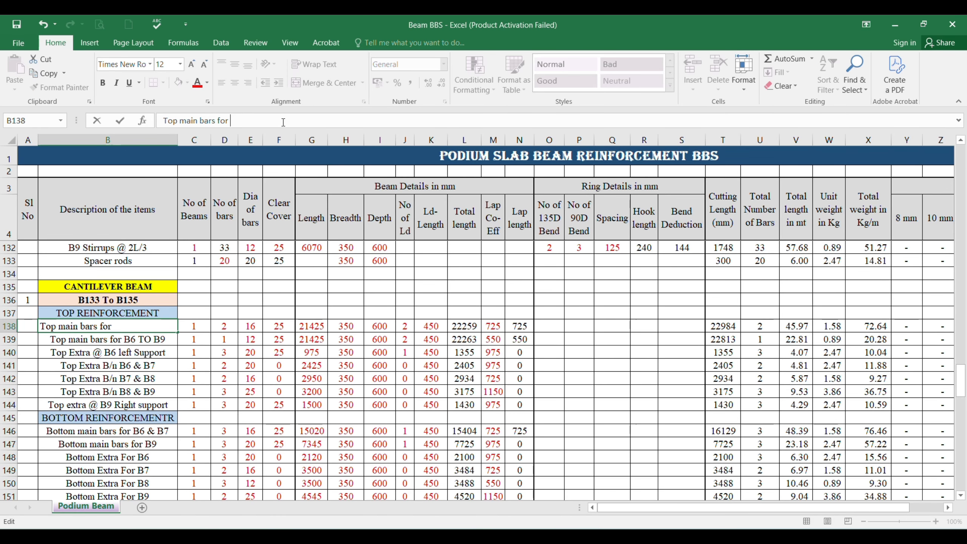
type("B13")
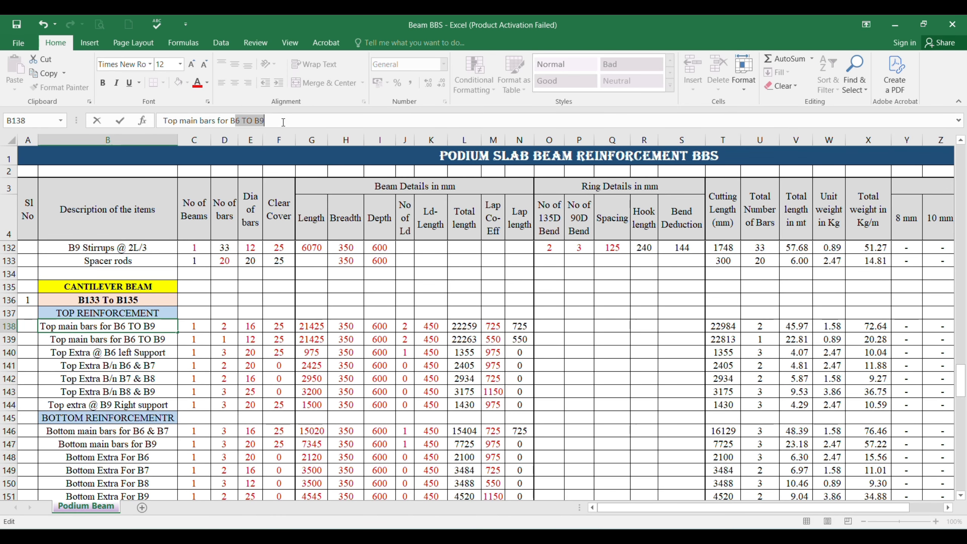
type("3 to")
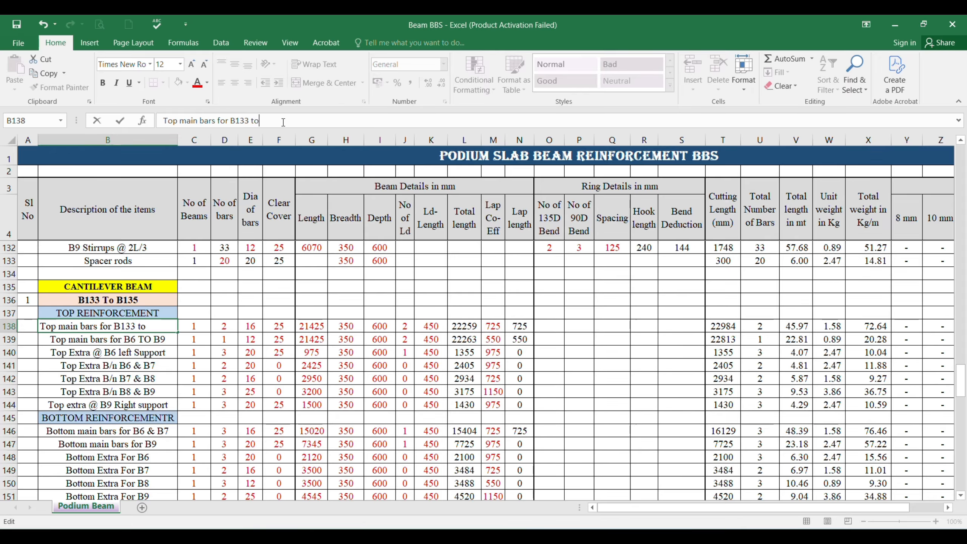
type(" B135")
key("Return")
Review the bar count and clear cover of the B133 to B135 top main bars, and enter 16 as their diameter.
key("Up")
key("Right")
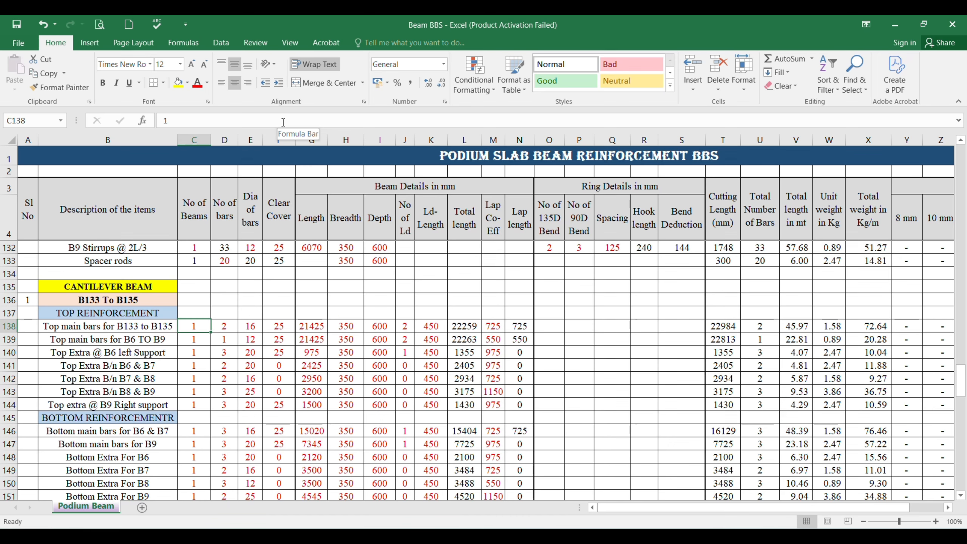
key("Right")
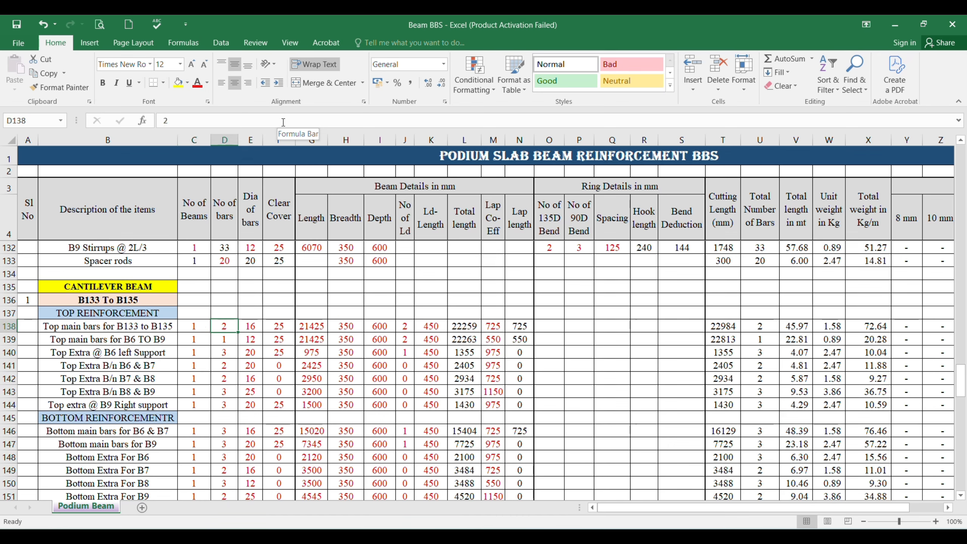
key("Right")
type("16")
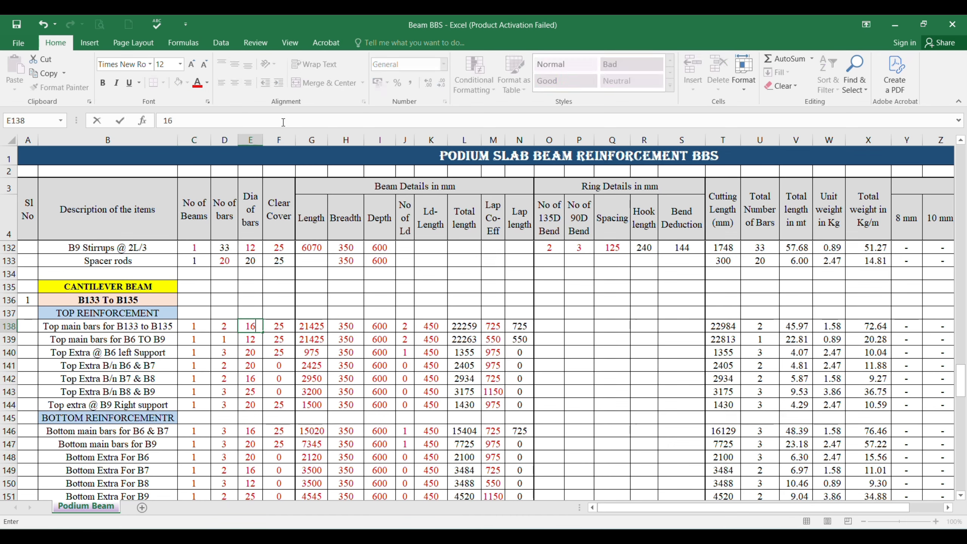
key("Right")
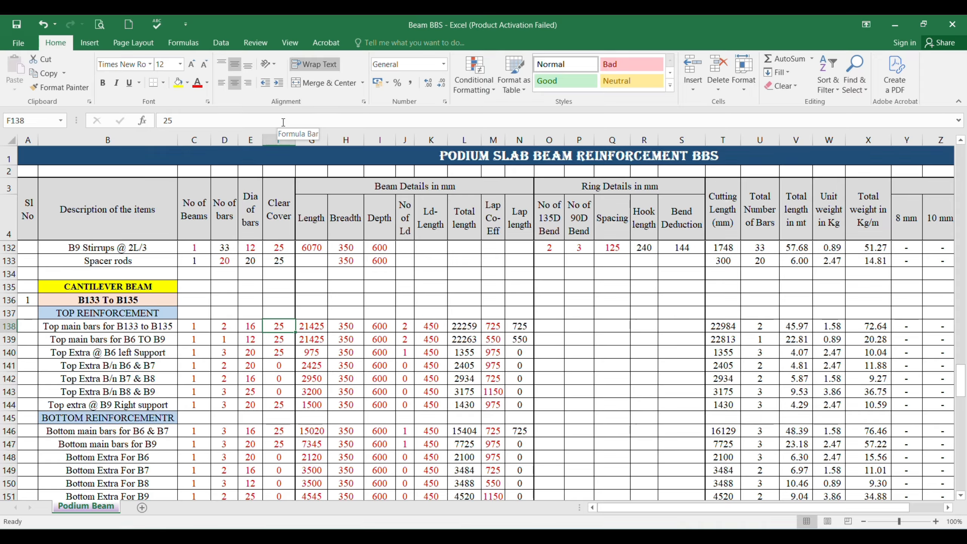
key("Right")
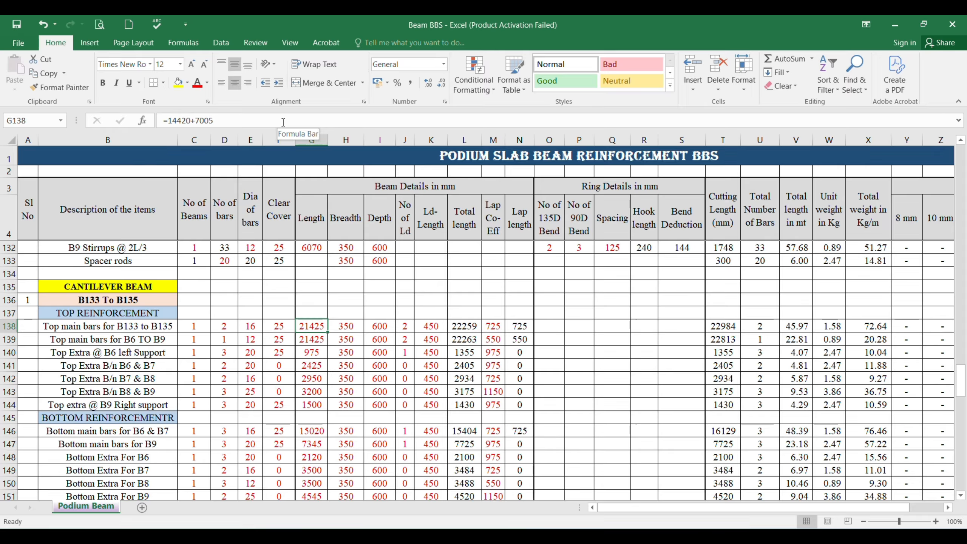
Switch to the AutoCAD beam details and dimension the overall length from B133's outer end to B135's free end, placed above the section.
key("alt+Tab")
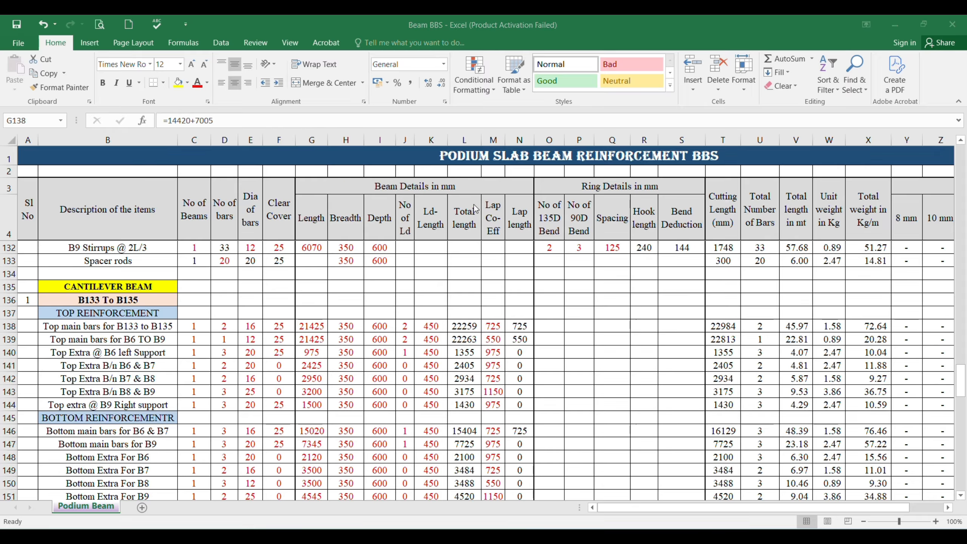
mouse_move(652, 536)
left_click(724, 491)
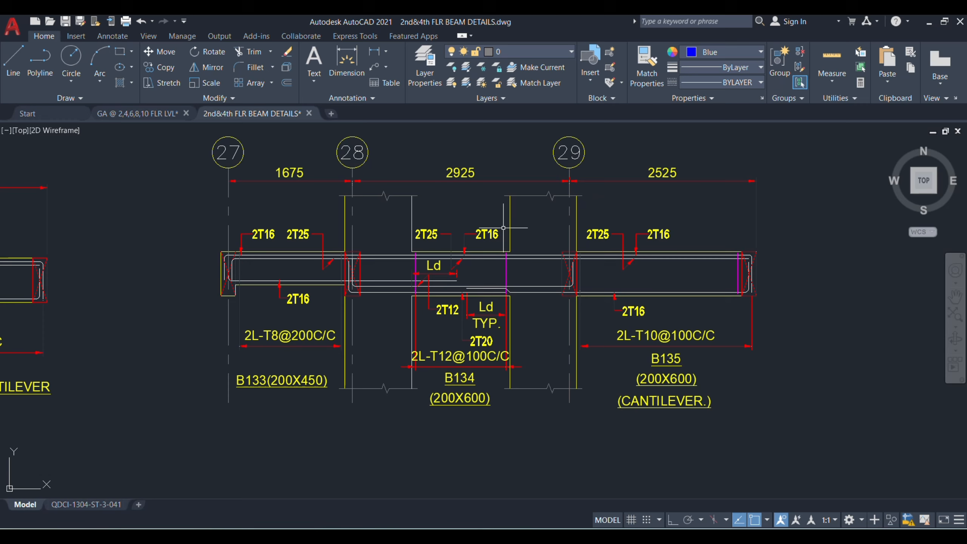
mouse_move(503, 230)
left_mouse_down()
mouse_move(538, 272)
mouse_move(573, 273)
mouse_move(539, 278)
left_mouse_up()
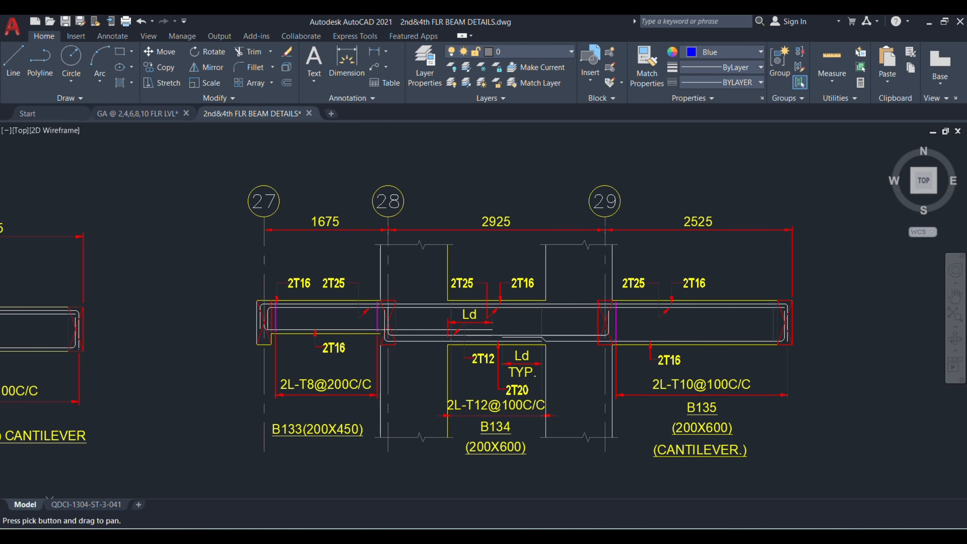
key("Escape")
left_click(347, 57)
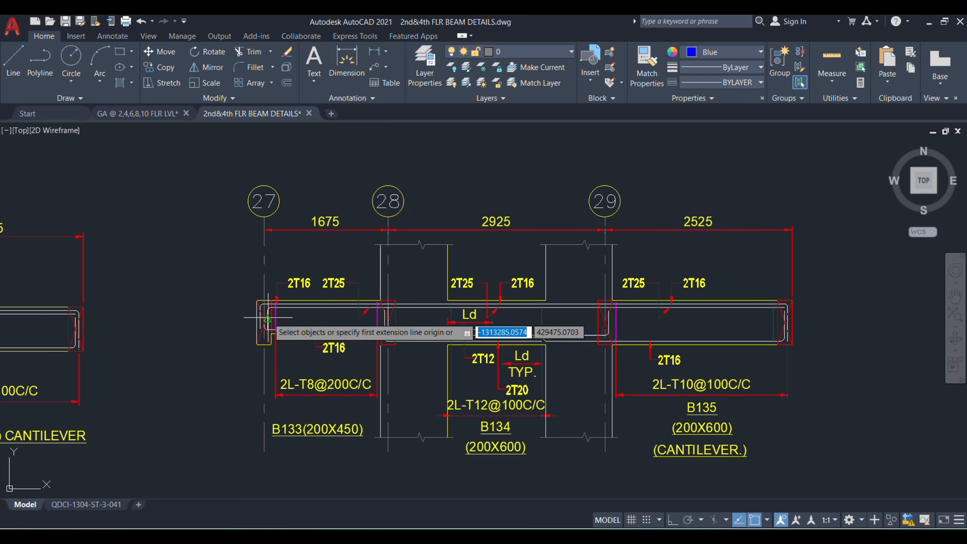
left_click(256, 301)
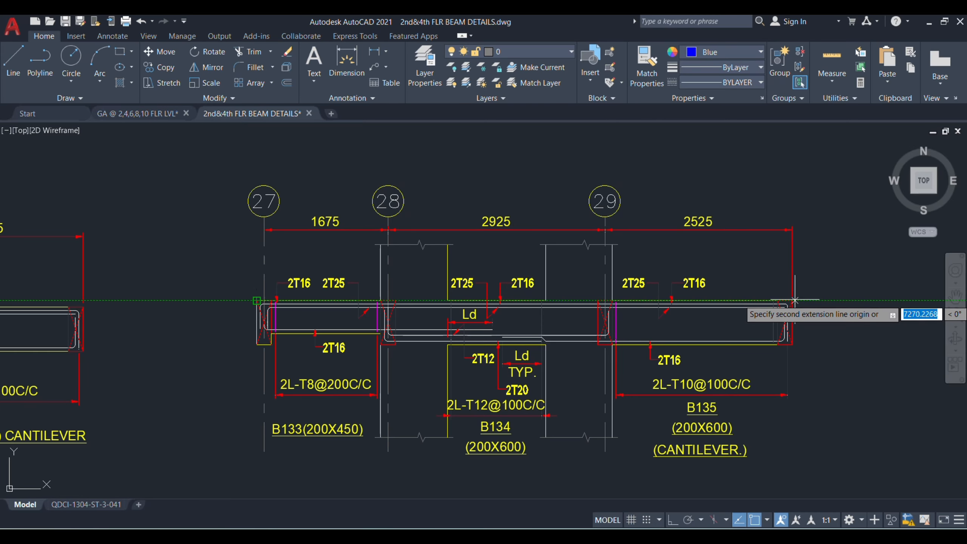
left_click(792, 301)
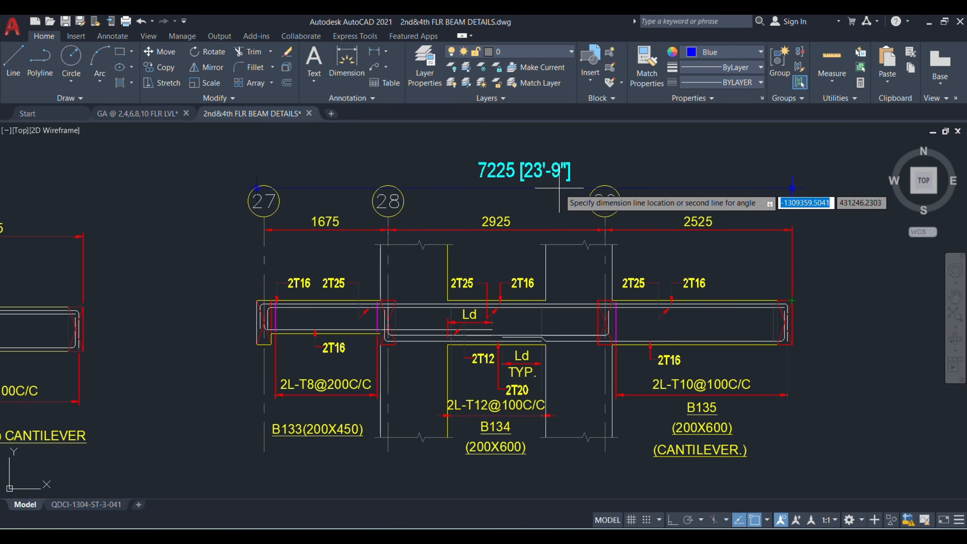
left_click(559, 188)
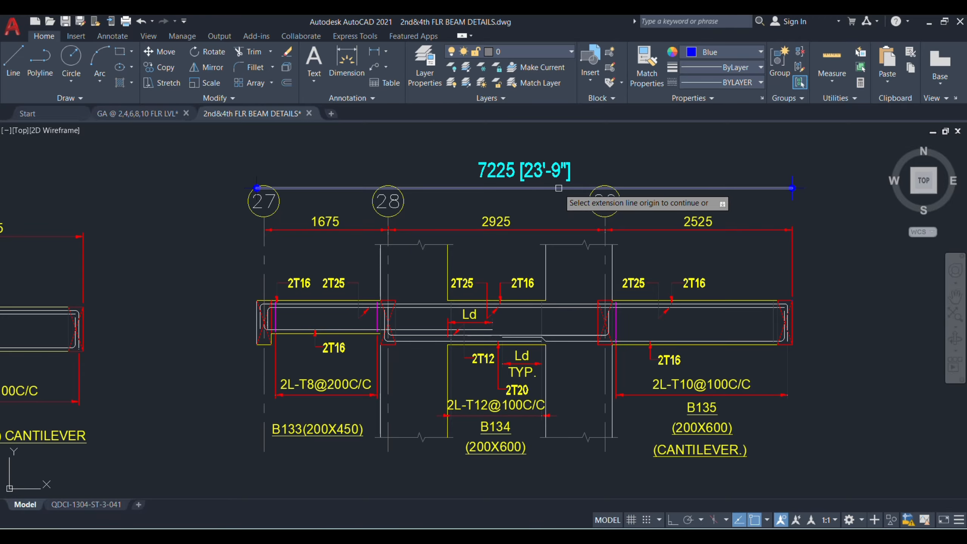
key("Escape")
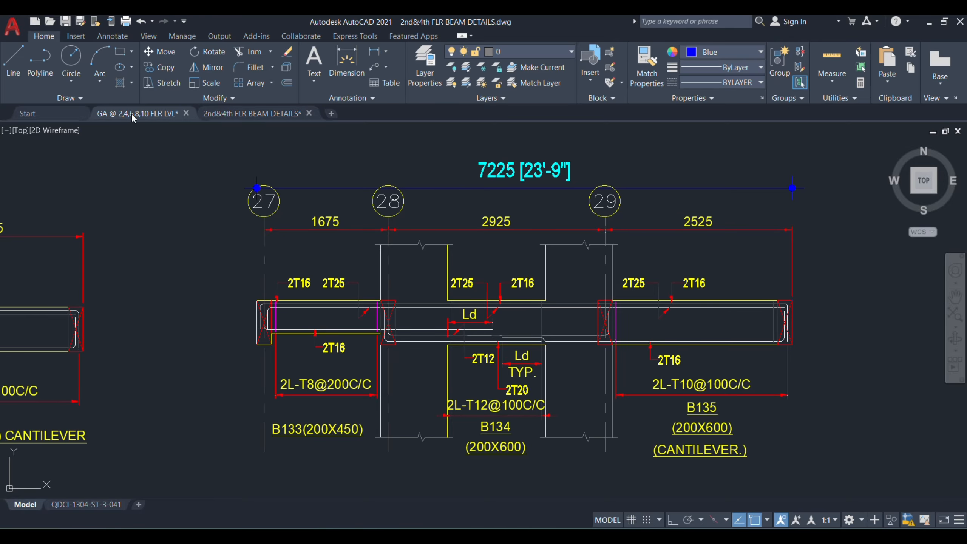
In the model space of the GA @ 2,4,6,8,10 FLR LVL drawing, dimension the overall length across beams B133 to B135, placed below them.
left_click(132, 114)
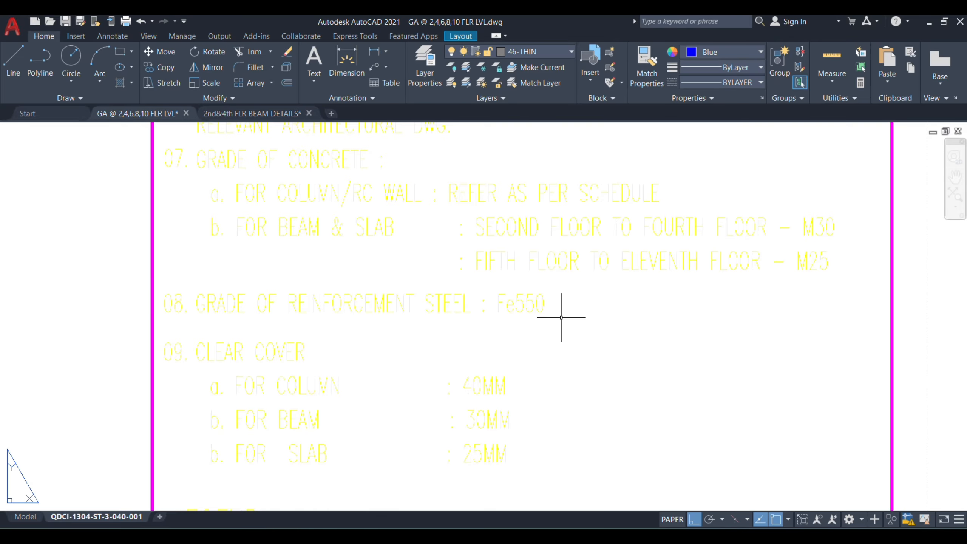
left_click(25, 516)
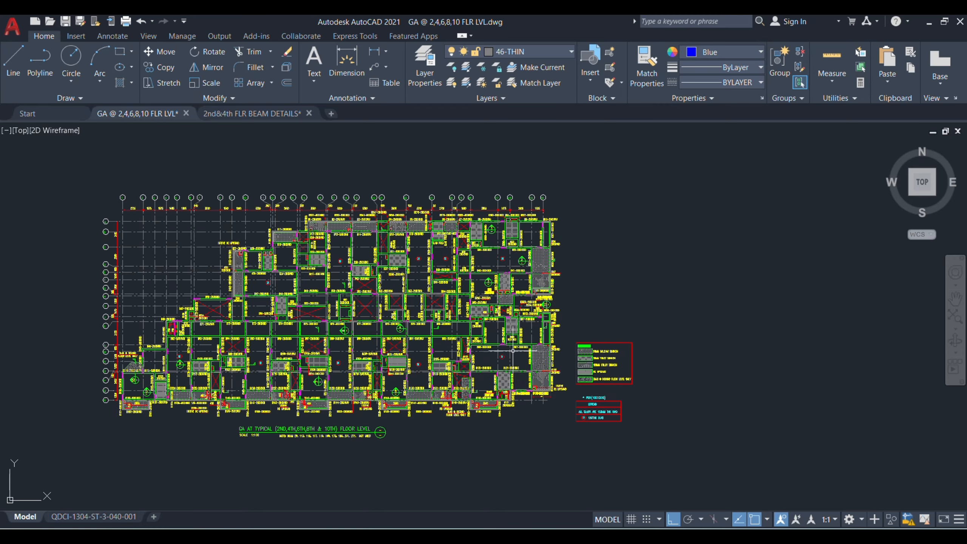
scroll(482, 409, "up", 5)
scroll(482, 409, "up", 4)
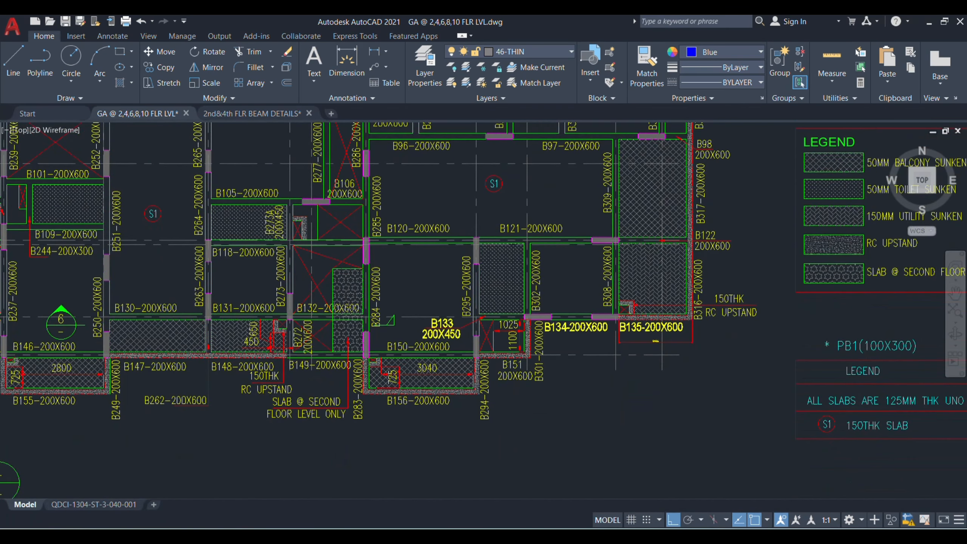
left_click_drag(615, 387, 493, 396)
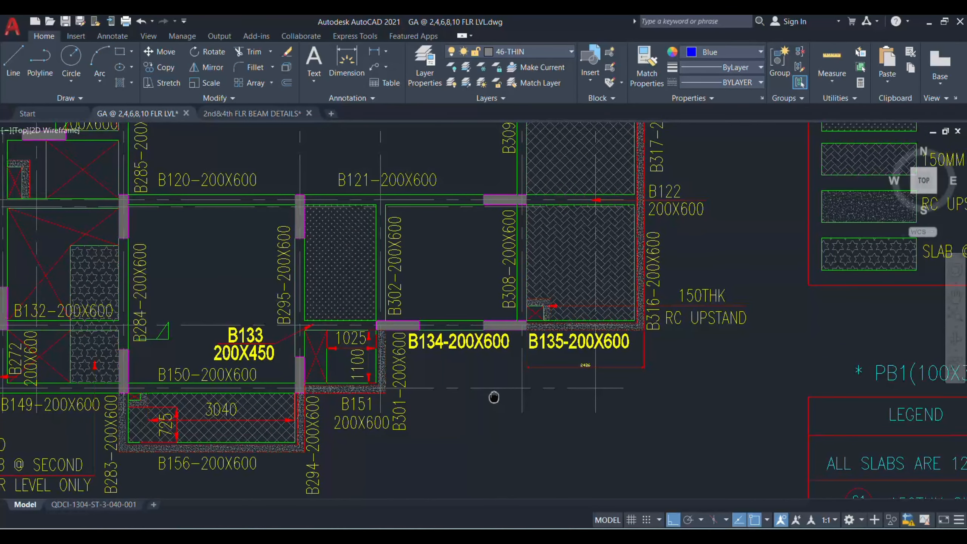
scroll(402, 334, "up", 2)
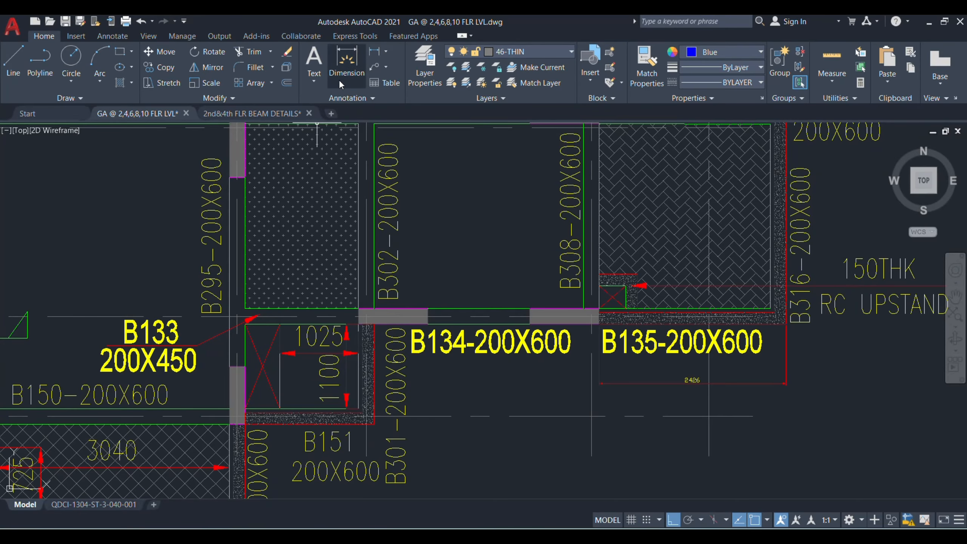
left_click(347, 64)
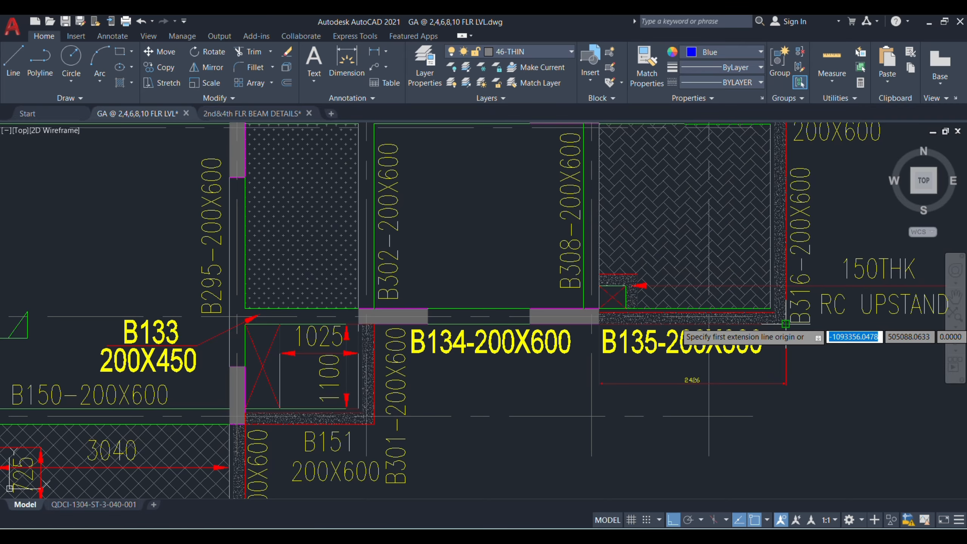
left_click(786, 324)
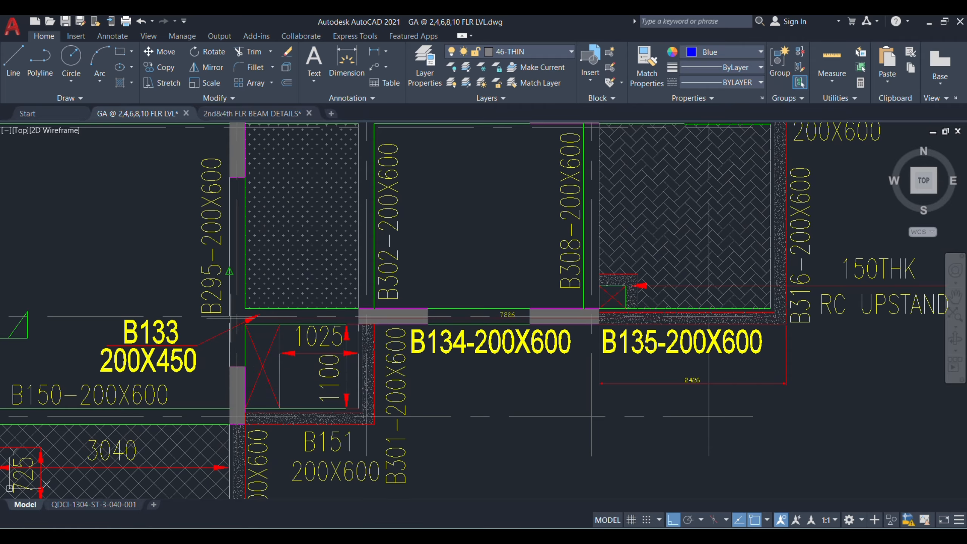
left_click(230, 318)
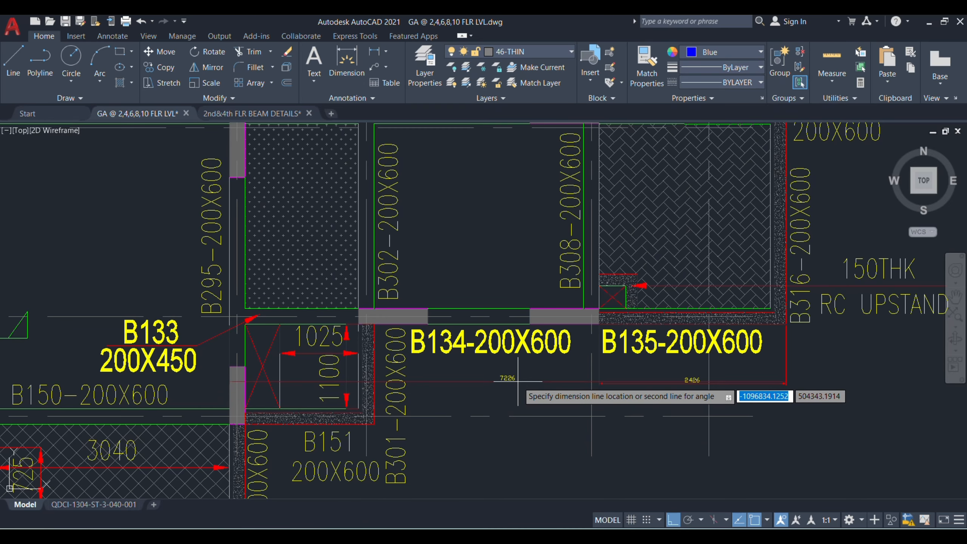
left_click(511, 377)
scroll(512, 377, "up", 6)
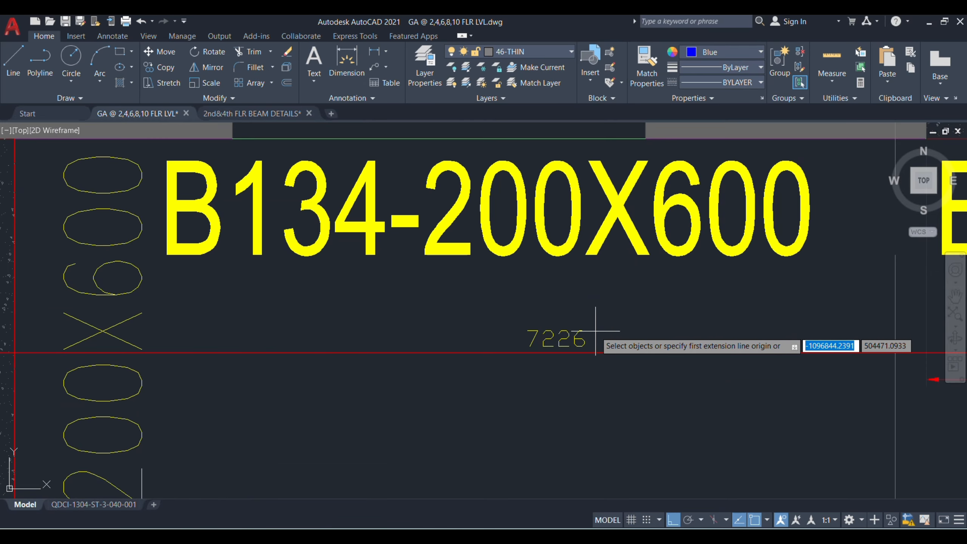
scroll(685, 339, "down", 4)
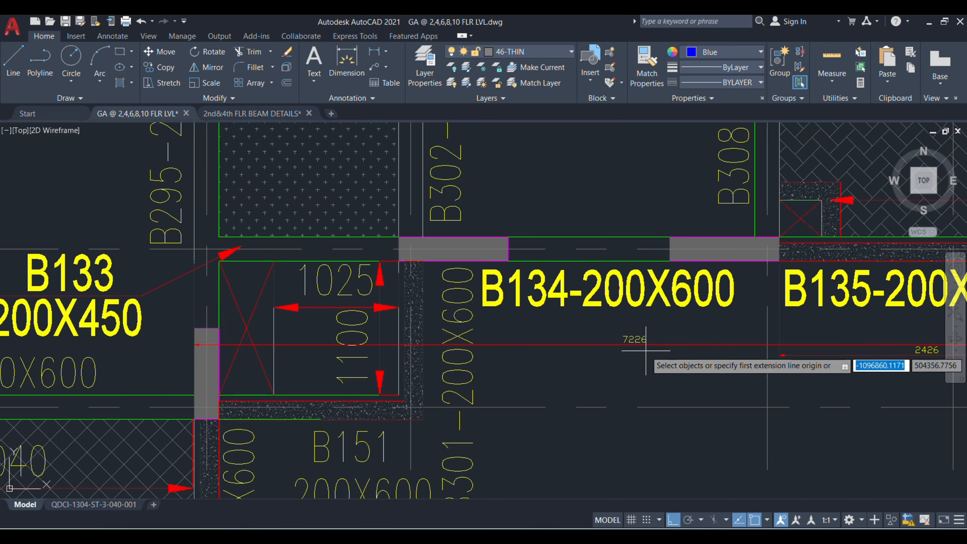
Return to the Beam BBS workbook in Excel and set the B133 to B135 top main bars' length to 7225 and breadth to 200.
left_click(238, 113)
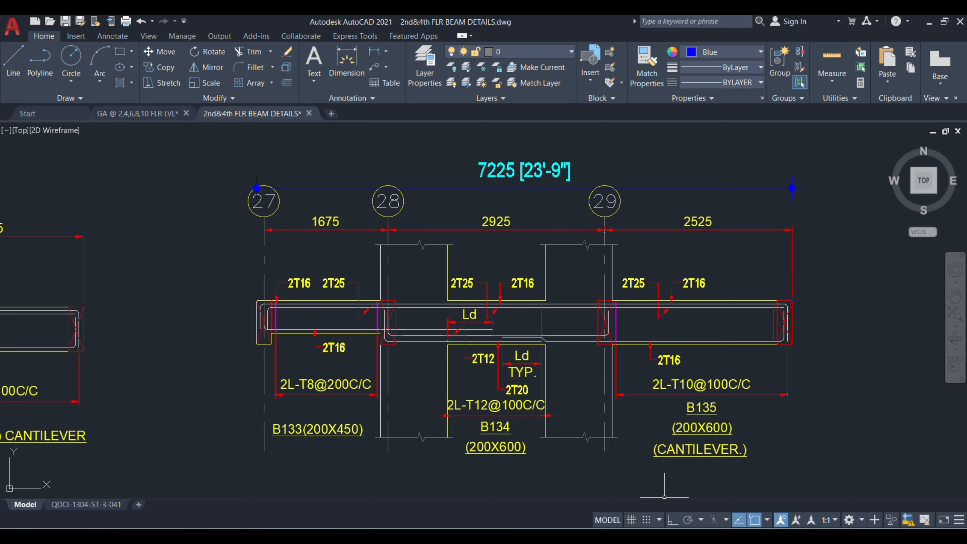
left_click(625, 480)
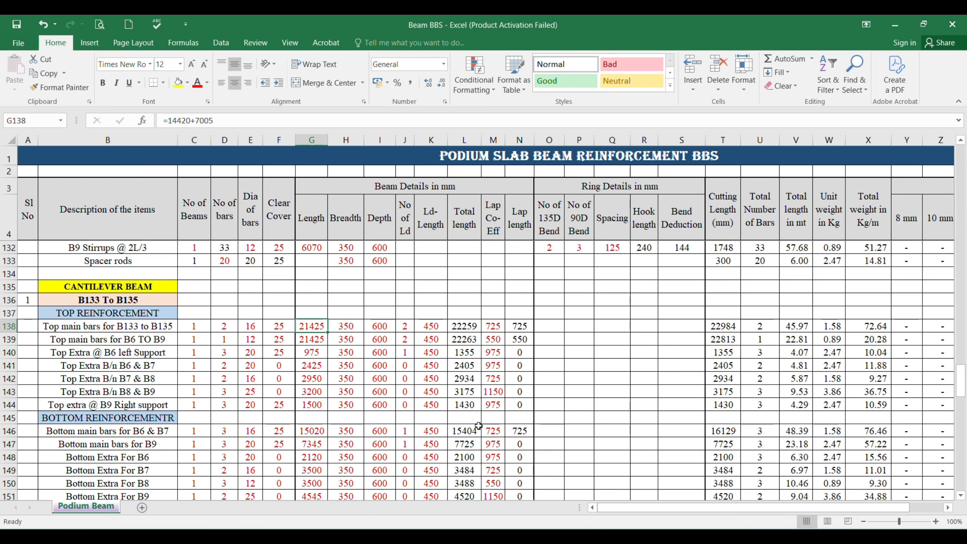
type("7225")
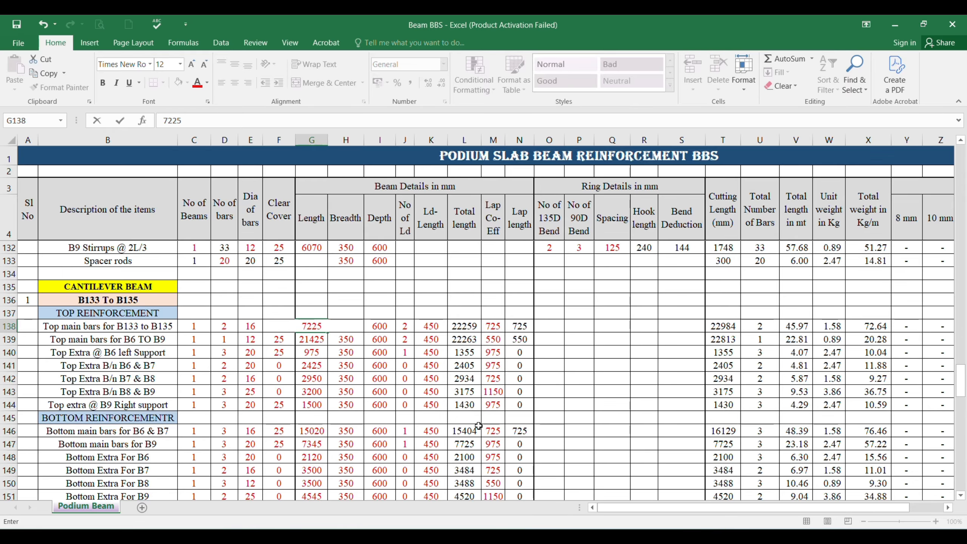
key("Tab")
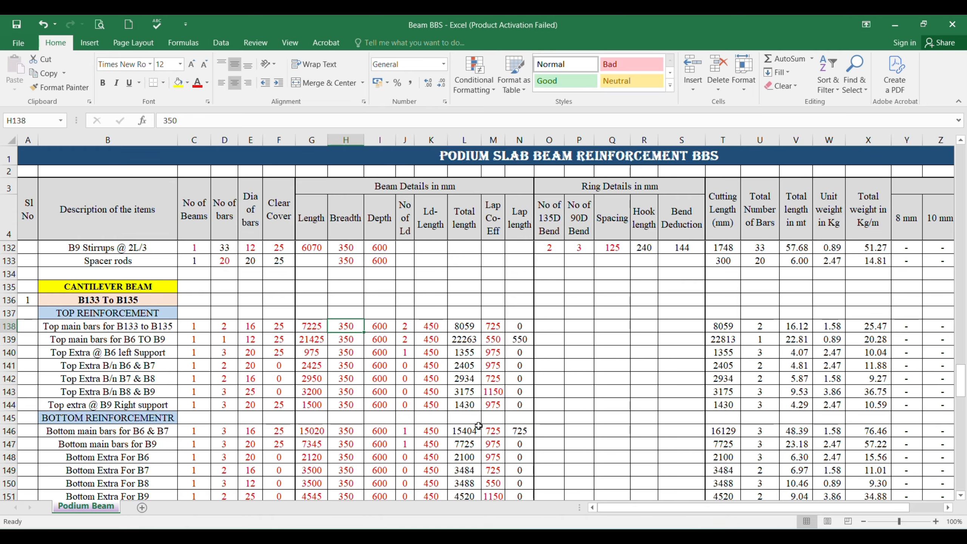
type("200")
key("Tab")
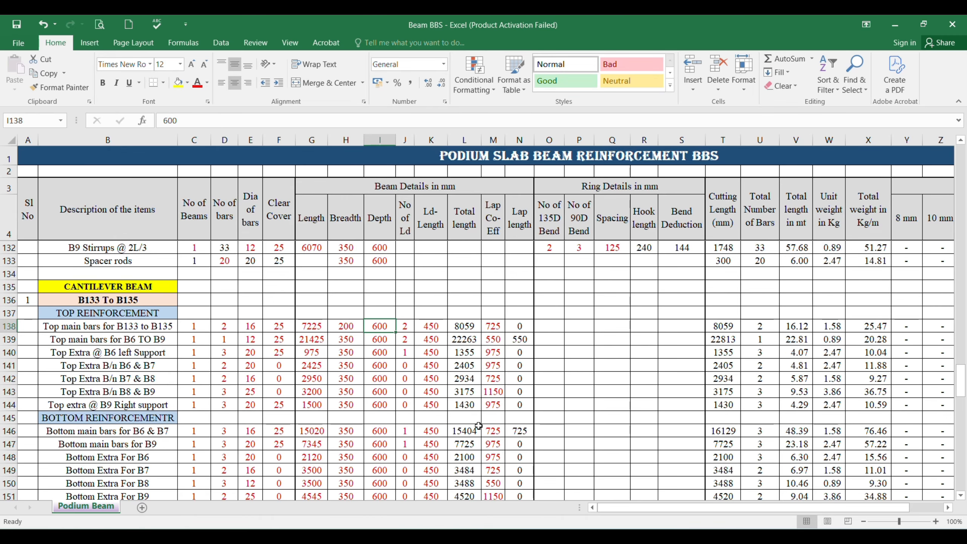
key("Tab")
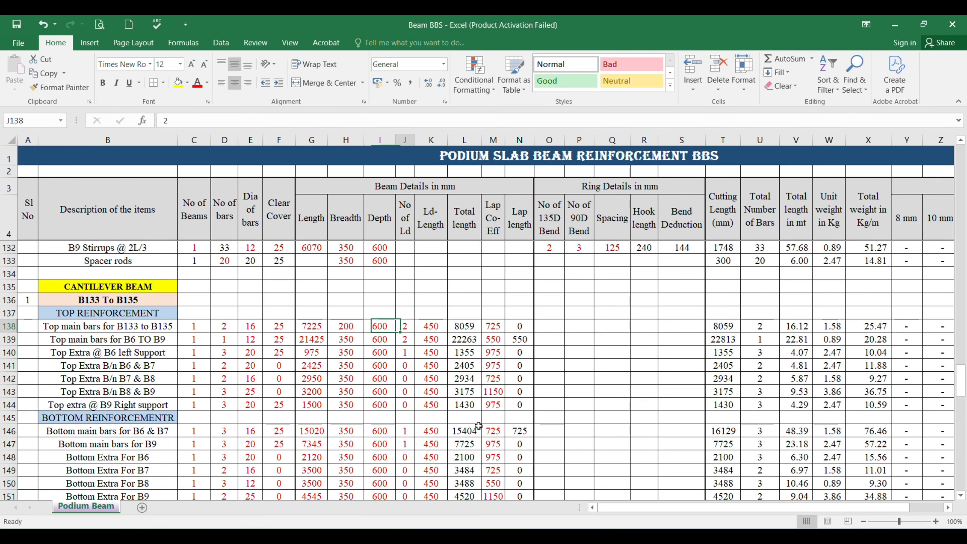
key("Tab")
key("Tab")
key("Tab")
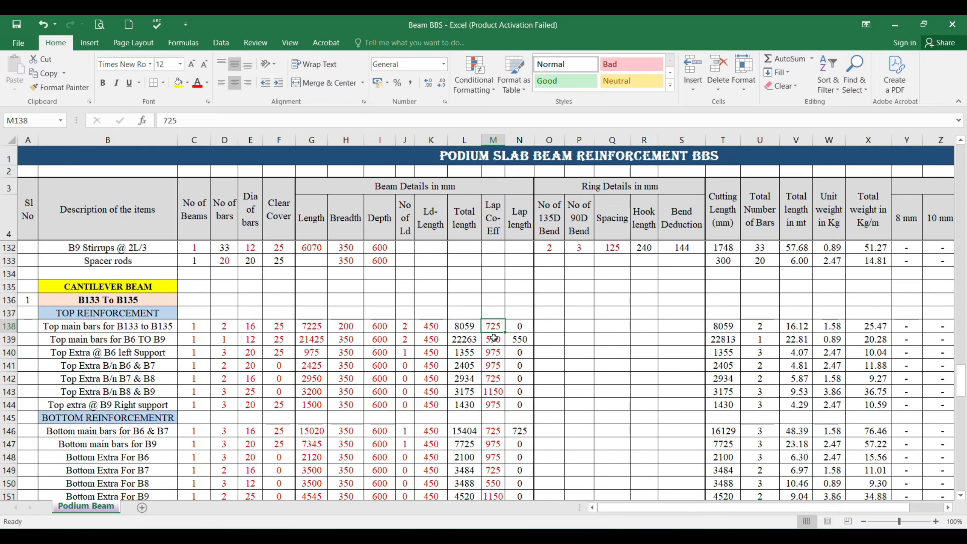
Switch to the GA @ 2,4,6,8,10 FLR LVL drawing in AutoCAD and check the beam and slab concrete grade in the layout sheet's notes.
mouse_move(652, 537)
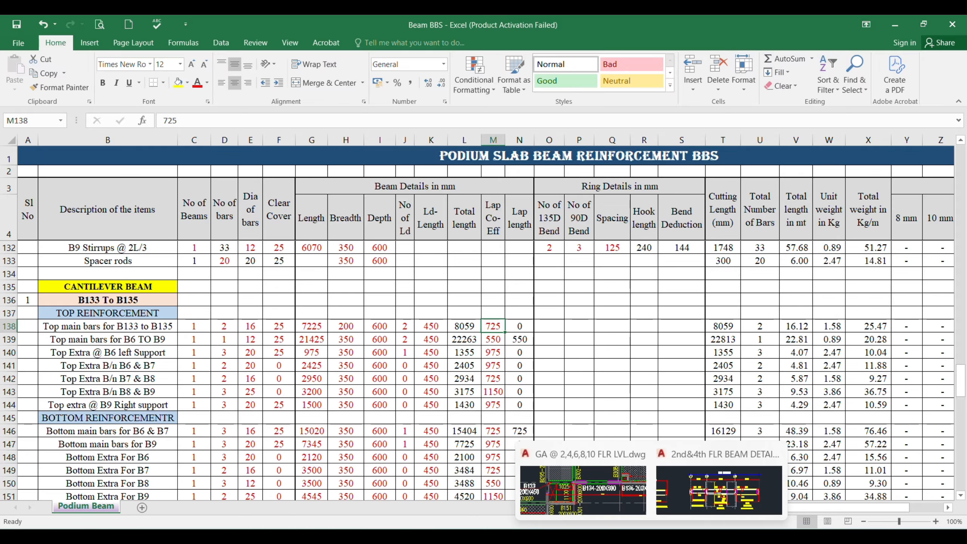
left_click(583, 490)
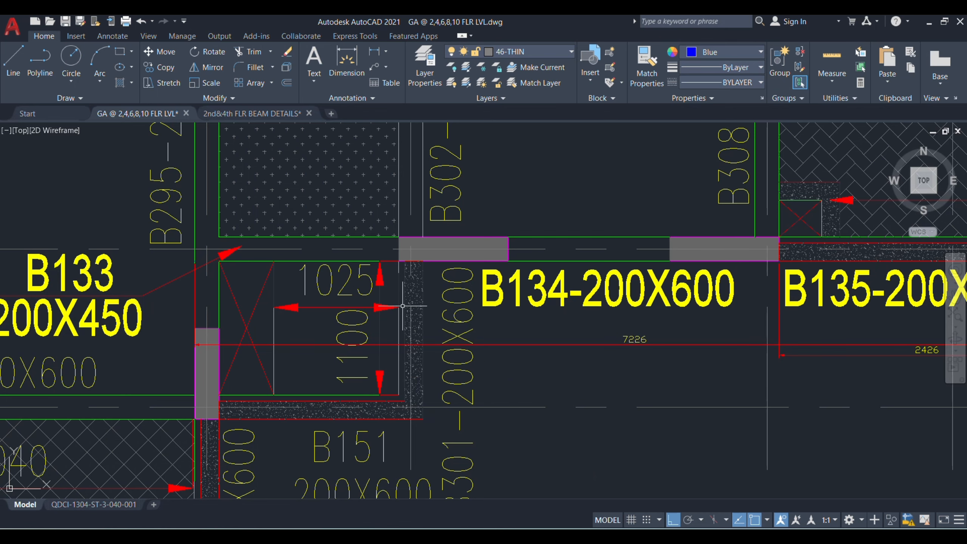
scroll(344, 328, "down", 10)
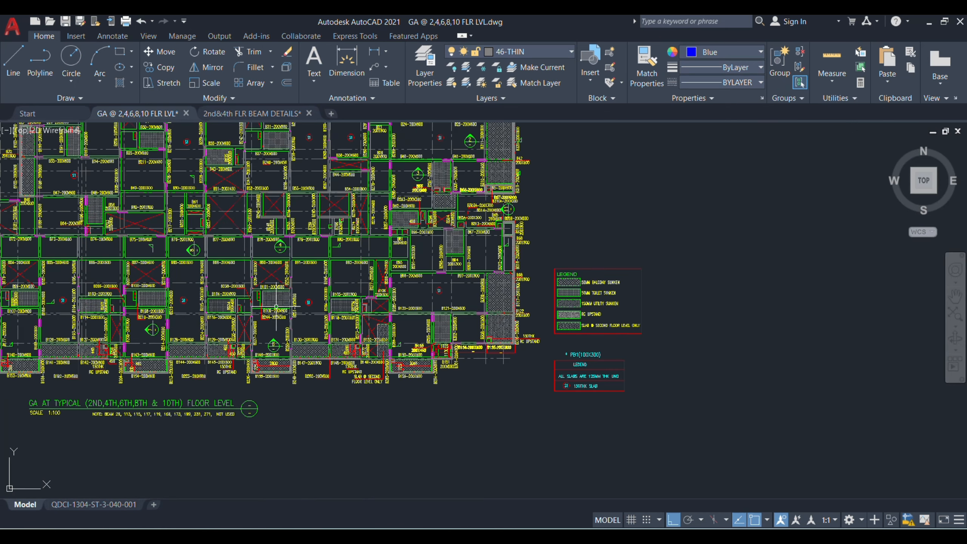
left_click(94, 505)
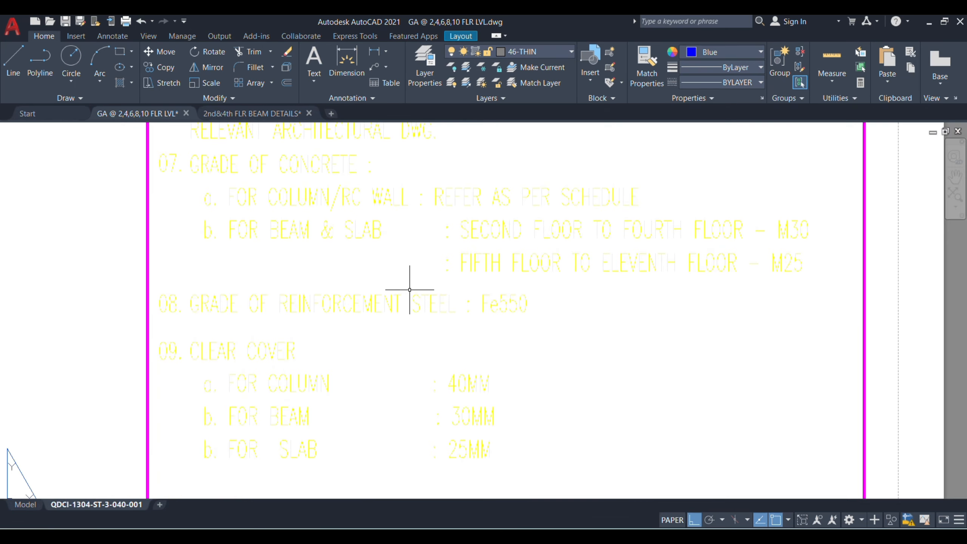
scroll(438, 289, "down", 10)
scroll(423, 314, "up", 3)
scroll(447, 287, "up", 10)
left_click(625, 484)
left_click(236, 186)
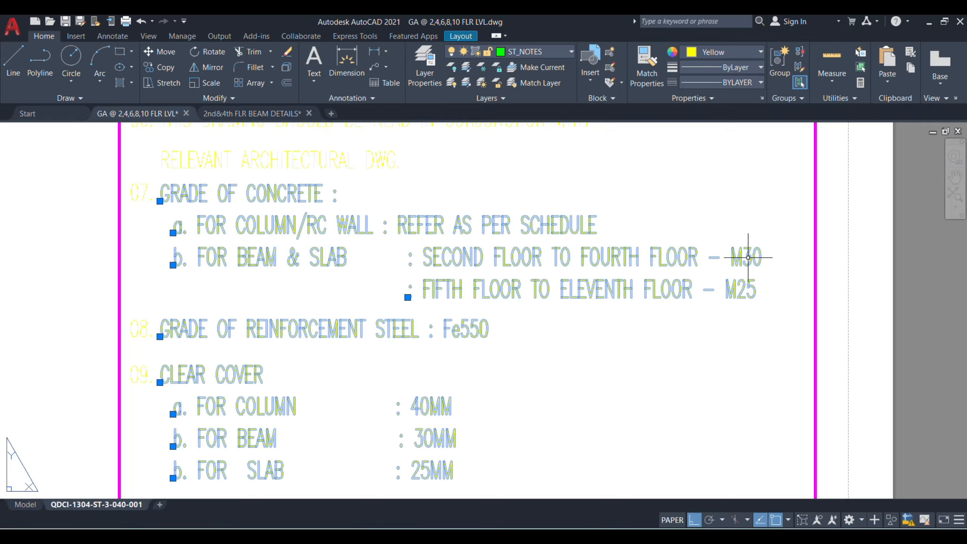
In the 2nd&4th FLR BEAM DETAILS drawing, look up the M30 value for 16 mm bars in the Bar in Tension table.
left_click(25, 504)
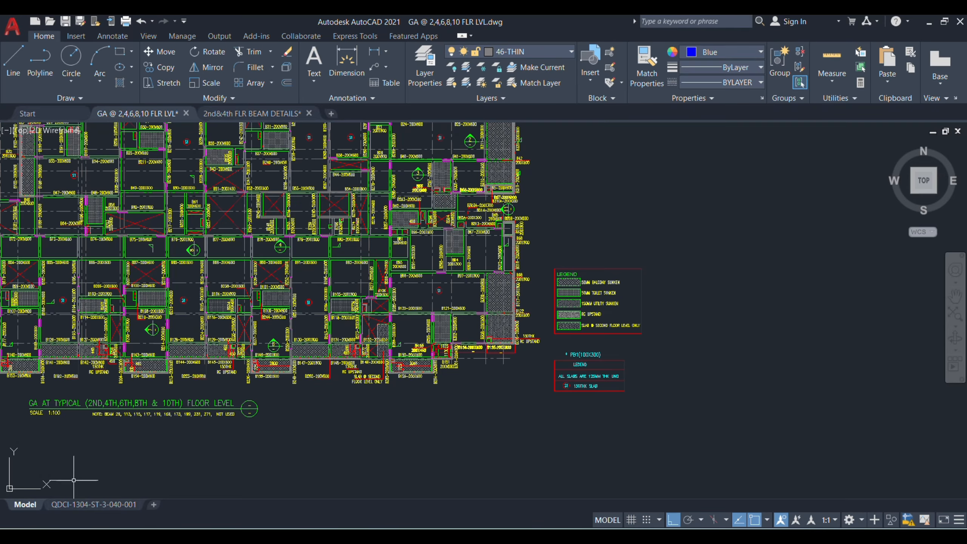
left_click(263, 114)
scroll(361, 293, "down", 5)
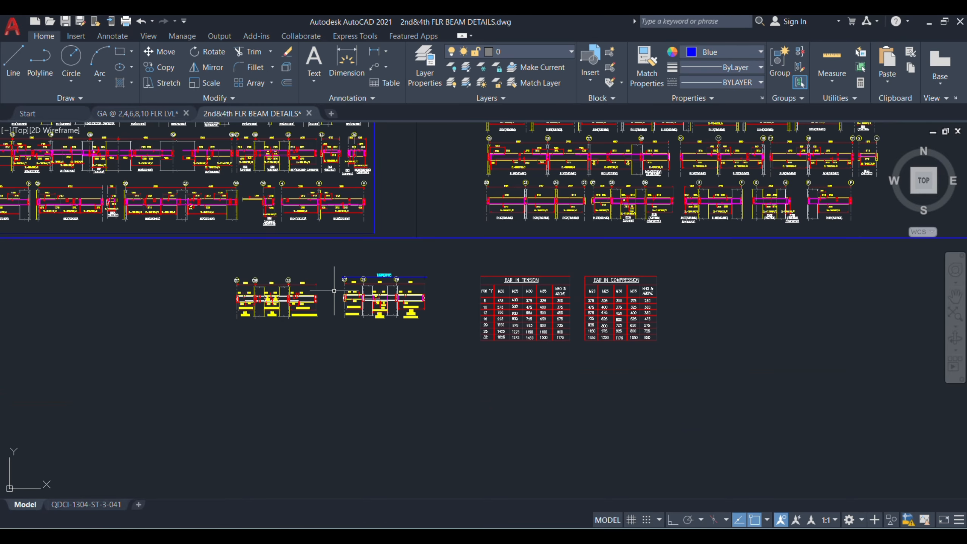
scroll(533, 309, "up", 5)
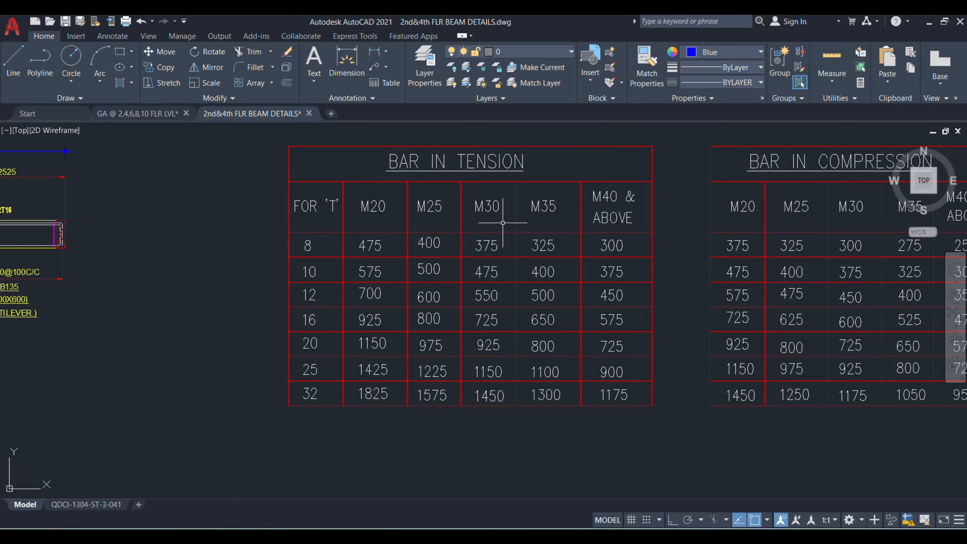
left_click(493, 210)
left_click(313, 317)
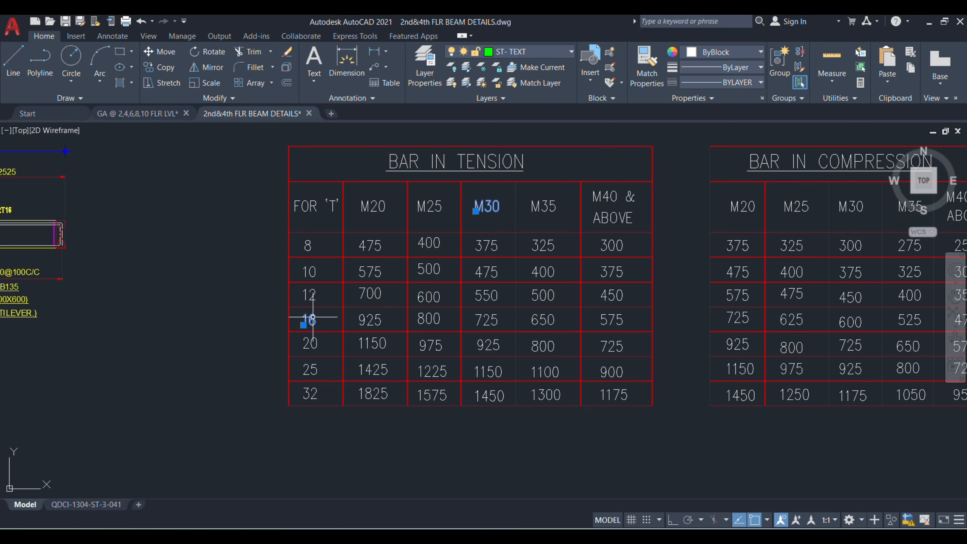
left_click(485, 323)
Examine the top reinforcement in the B133 to B135 beam section to identify the extra bars for row 139 of the Beam BBS workbook.
scroll(484, 324, "down", 4)
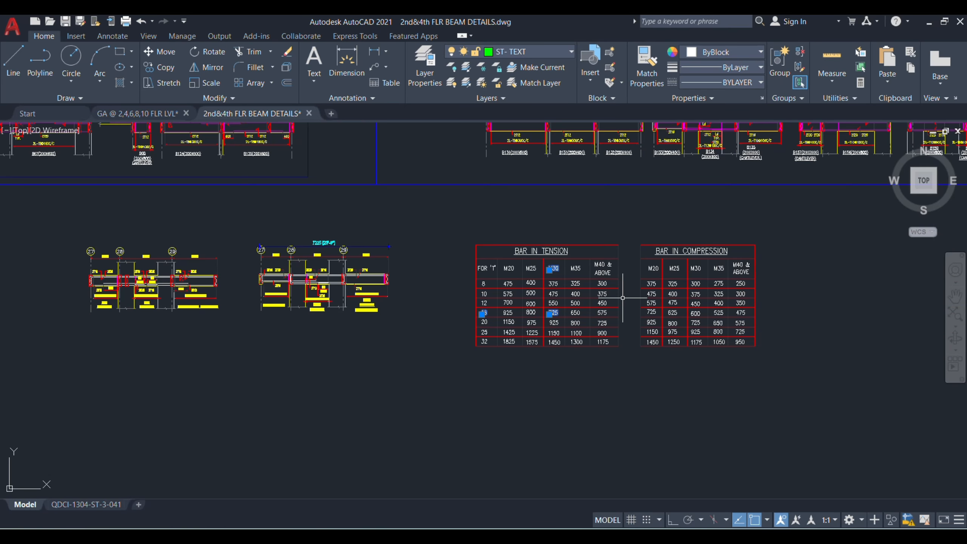
scroll(258, 284, "up", 2)
scroll(259, 284, "up", 2)
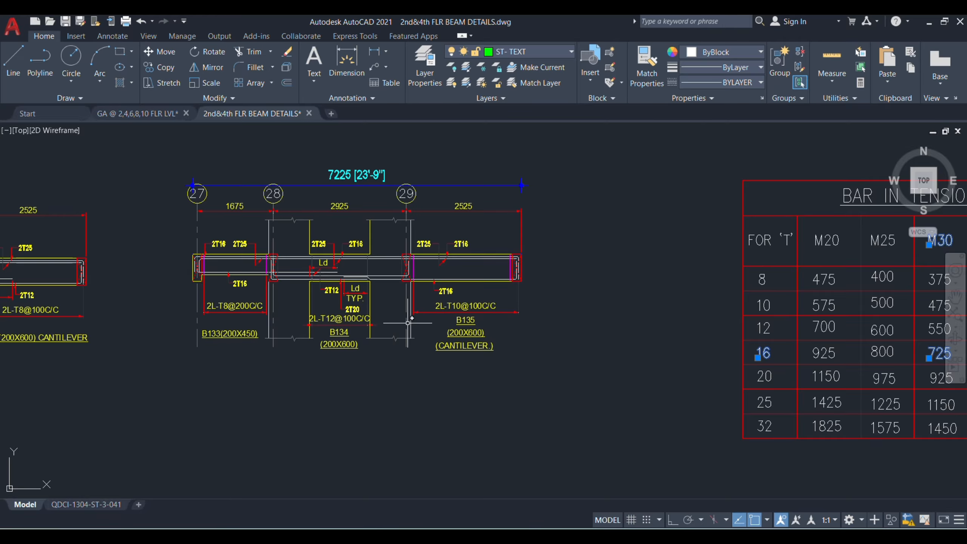
left_click(621, 492)
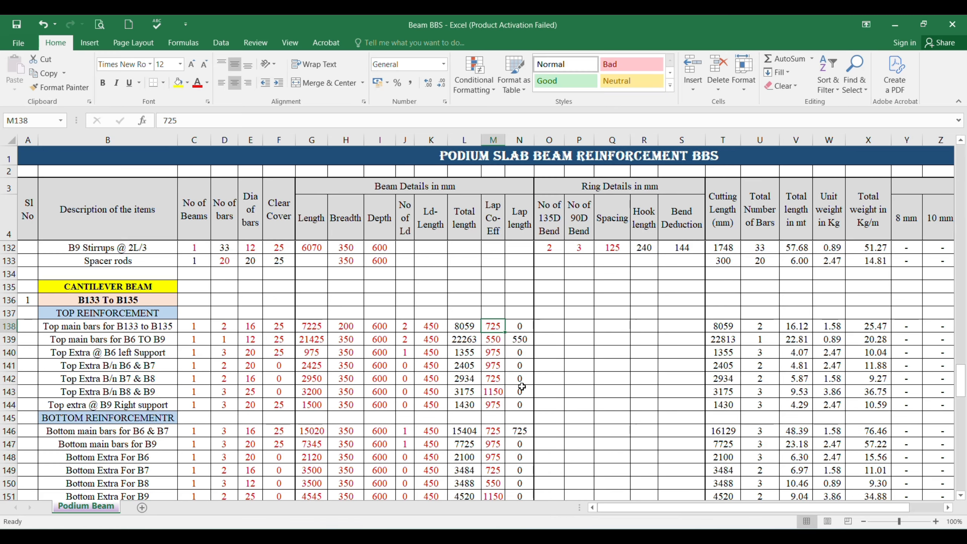
left_click(104, 339)
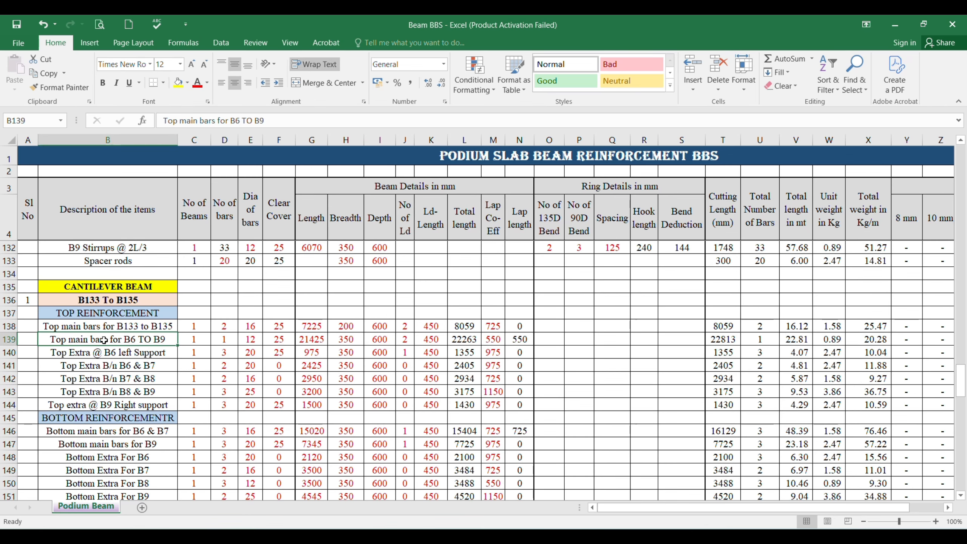
key("alt+Tab")
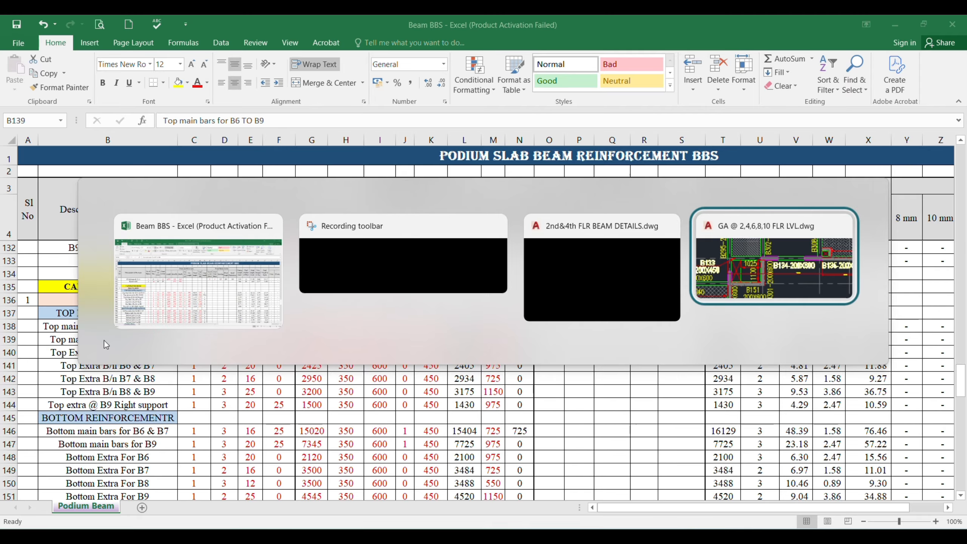
key("ctrl+Tab")
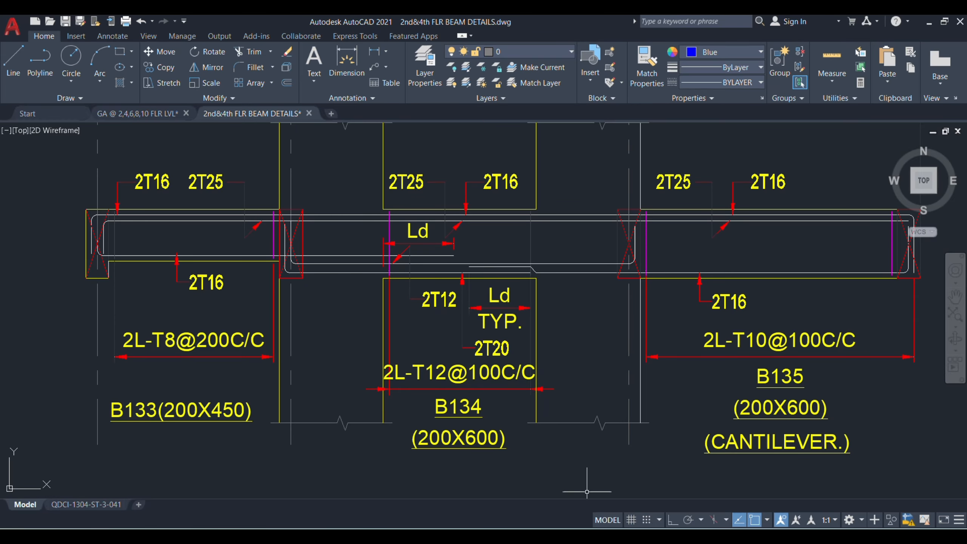
scroll(129, 284, "down", 2)
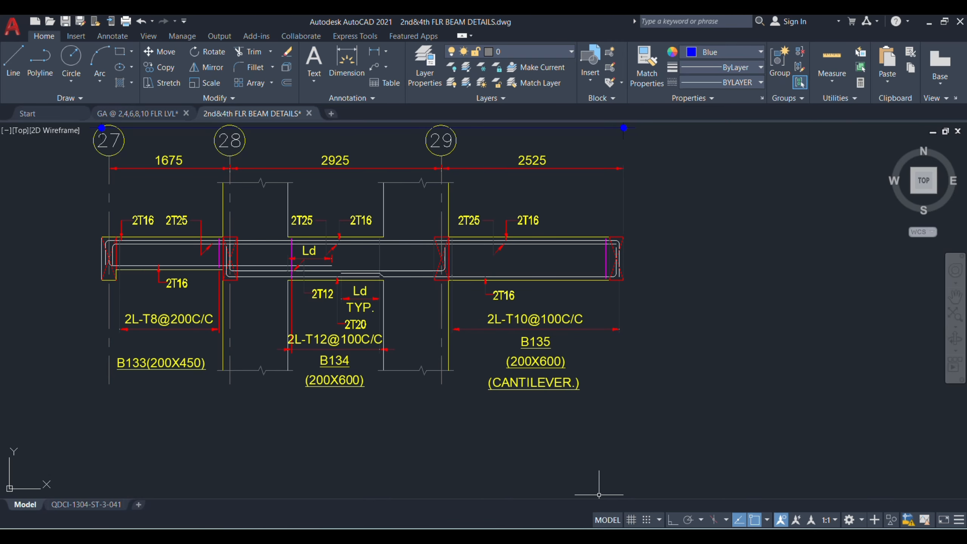
Return to the Beam BBS workbook in Excel and change row 139's description to "Top Extra bars for B133 to B135".
left_click(623, 488)
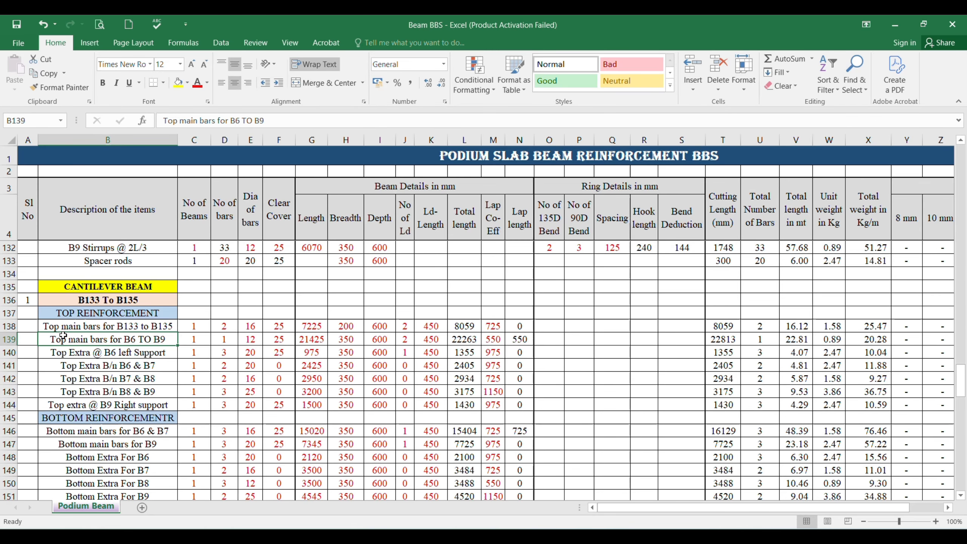
left_click(127, 341)
key("ctrl+d")
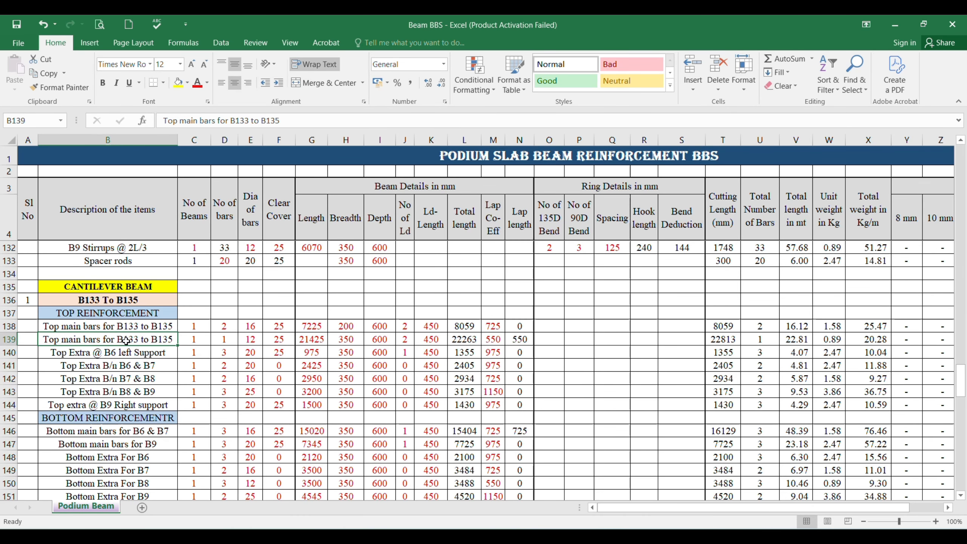
double_click(198, 121)
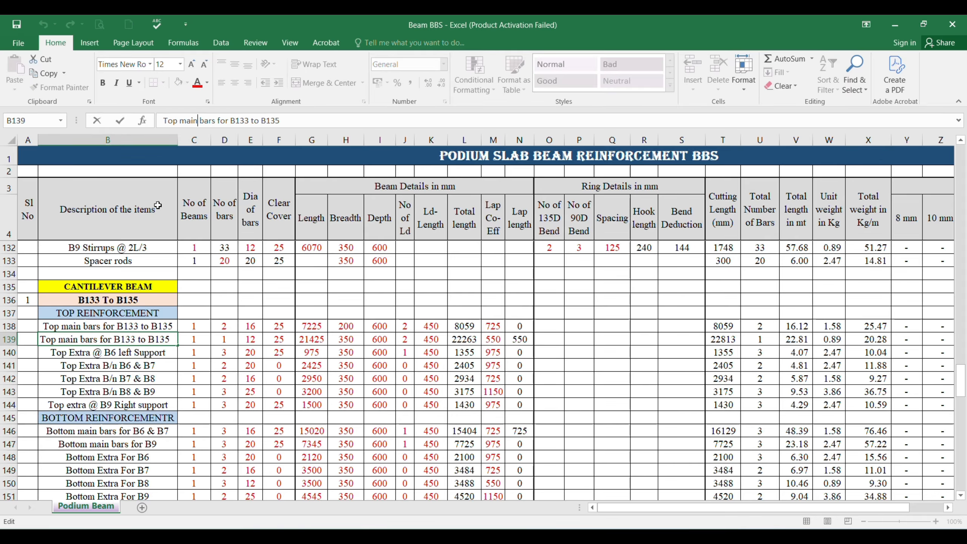
key("BackSpace")
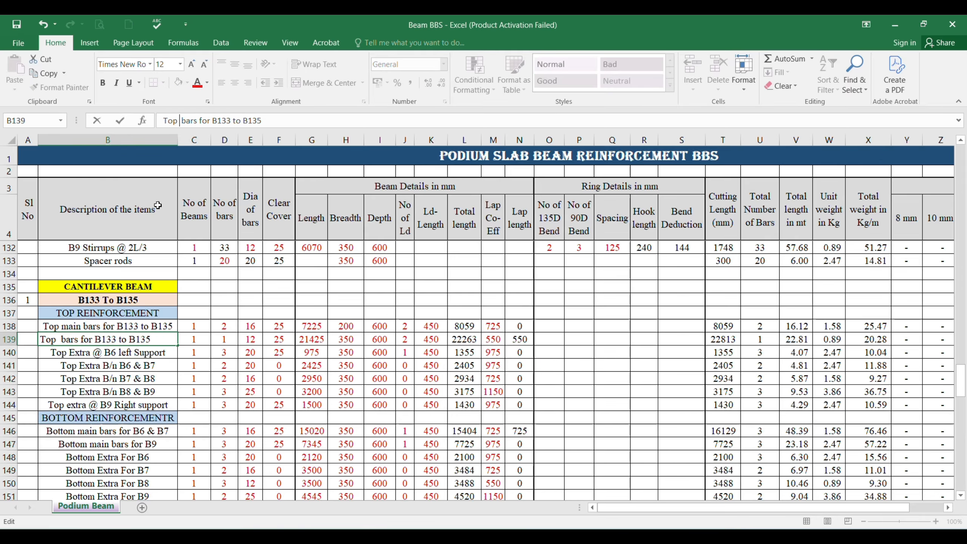
type("Extra")
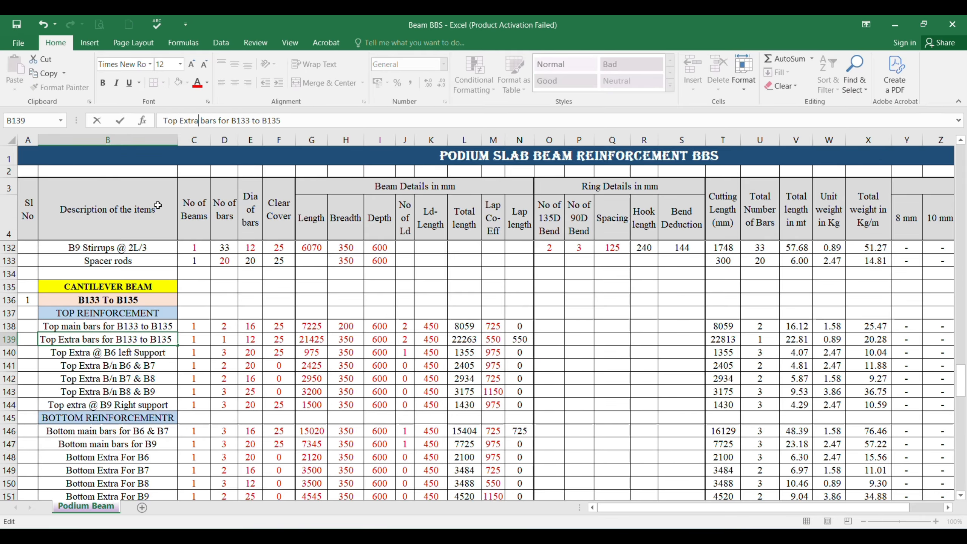
key("Return")
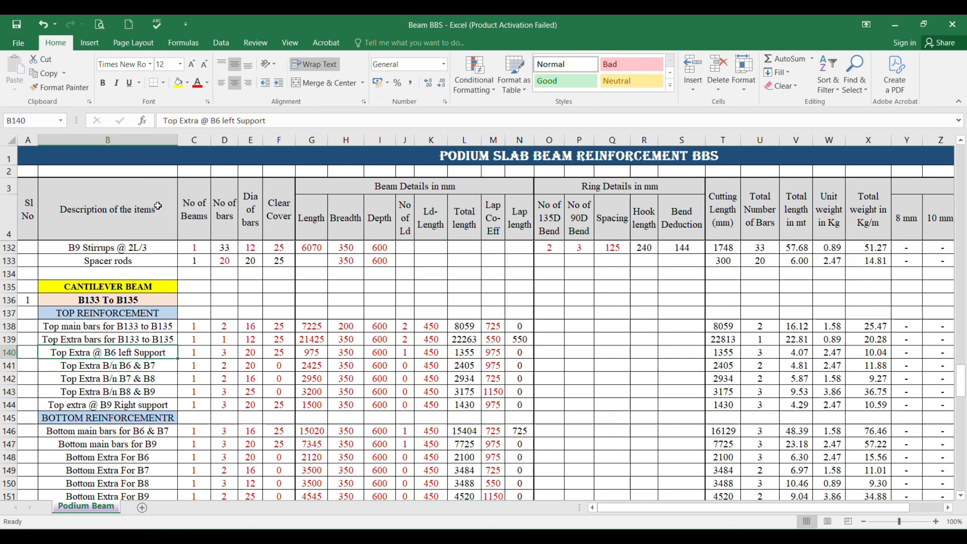
Set the B133 to B135 top extra bars' number of bars to 2 and diameter to 25.
left_click(224, 340)
type("2")
key("Tab")
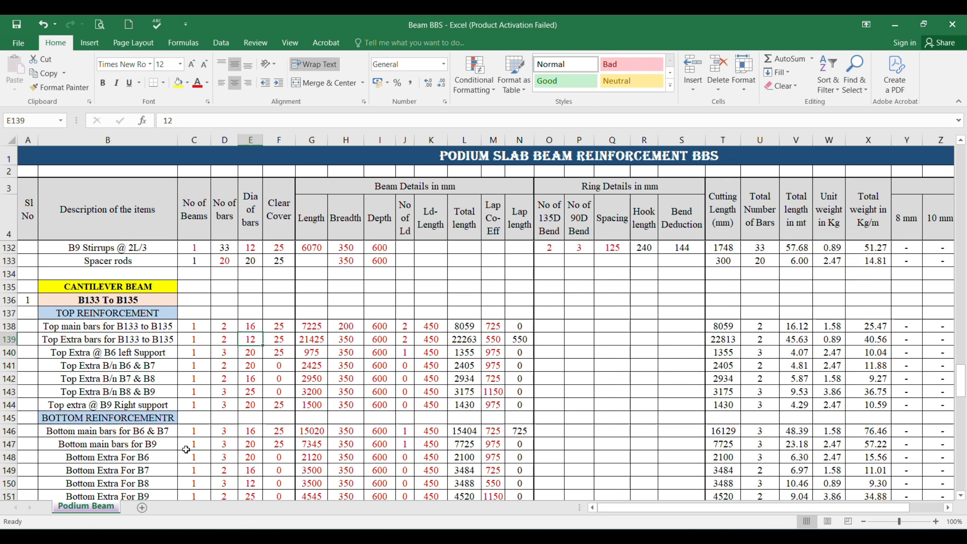
type("25")
key("Tab")
Set the B133 to B135 top extra bars' length to 7225 and breadth to 200.
key("Tab")
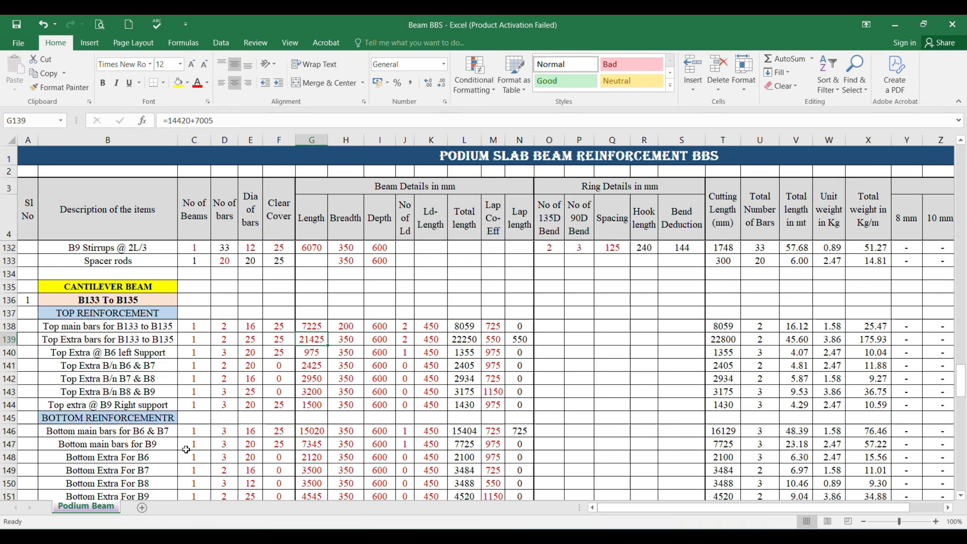
type("7225")
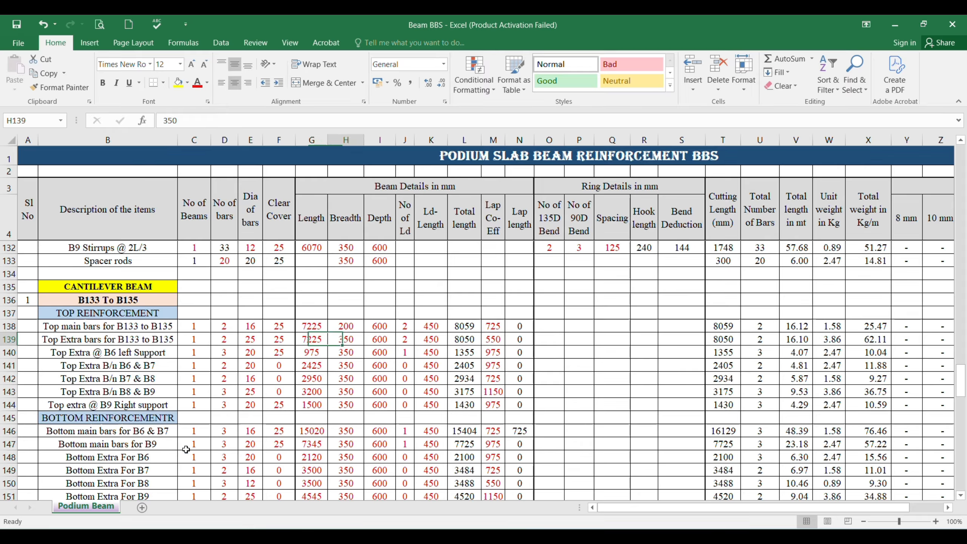
key("Tab")
type("200")
key("Tab")
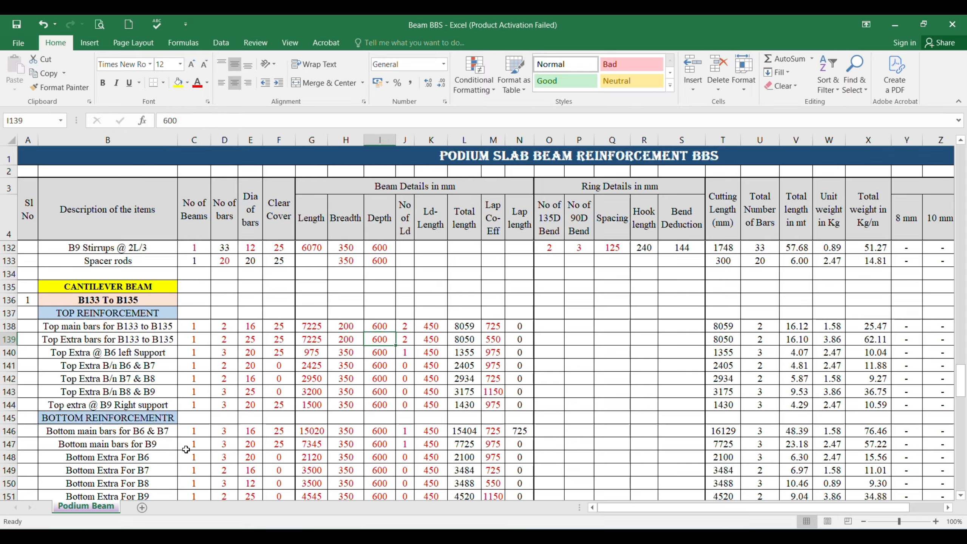
Look up the M30 value for 25 mm bars in AutoCAD's Bar in Tension table and enter 1150 as the top extra bars' lap coefficient in Excel.
key("Tab")
key("Tab")
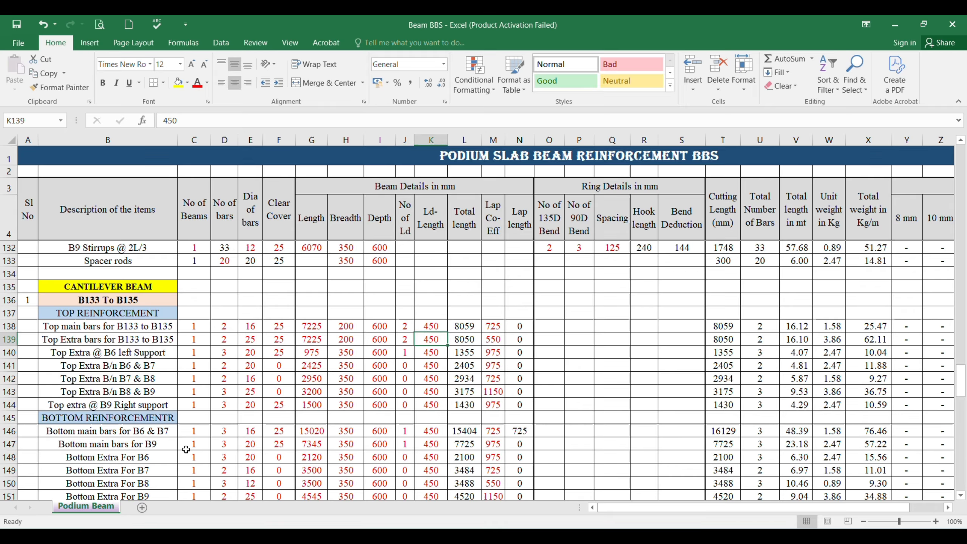
key("Tab")
key("Tab")
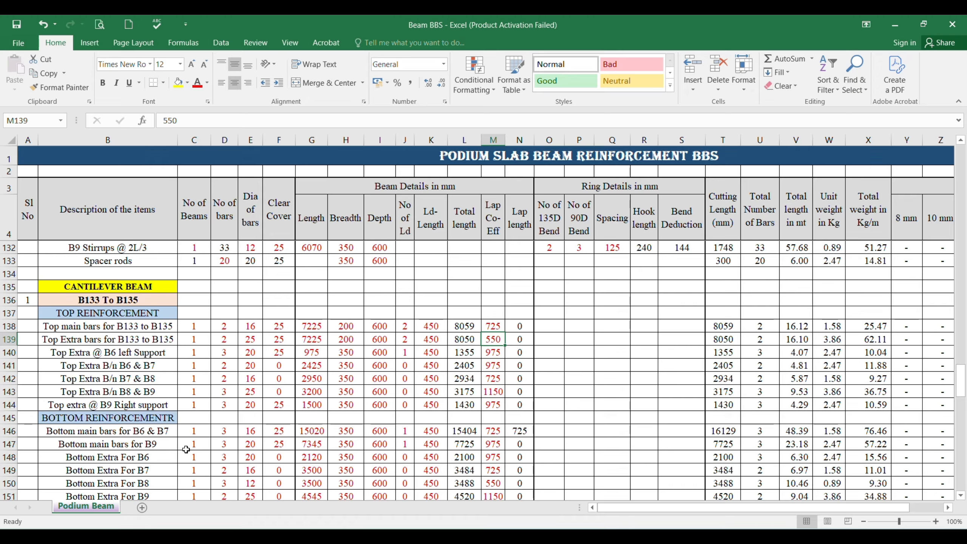
key("alt+Tab")
scroll(573, 361, "up", 2)
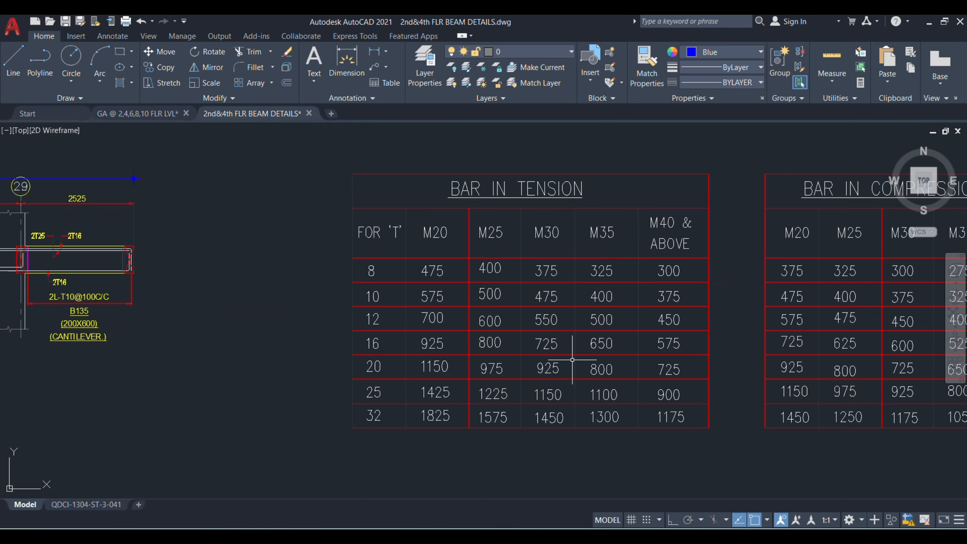
left_click(551, 230)
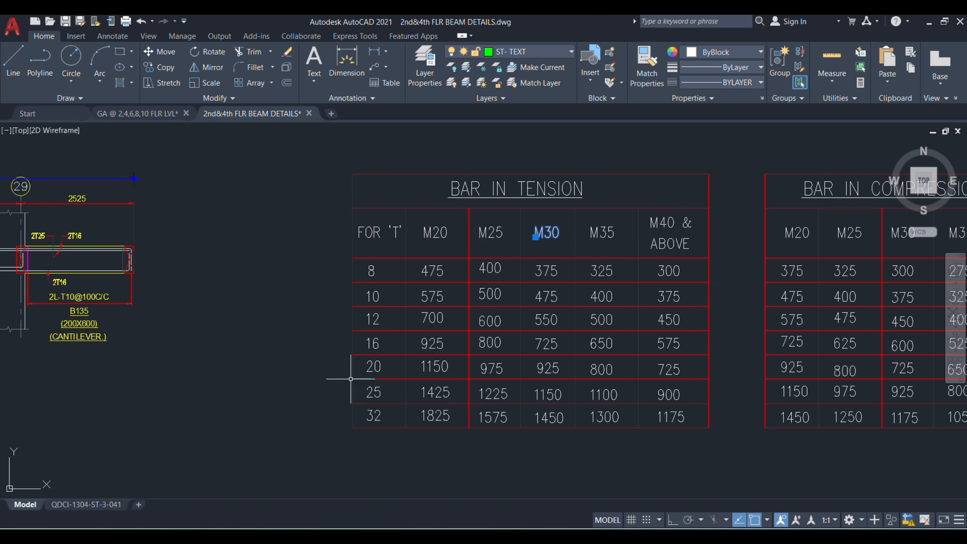
left_click(379, 387)
left_click(551, 396)
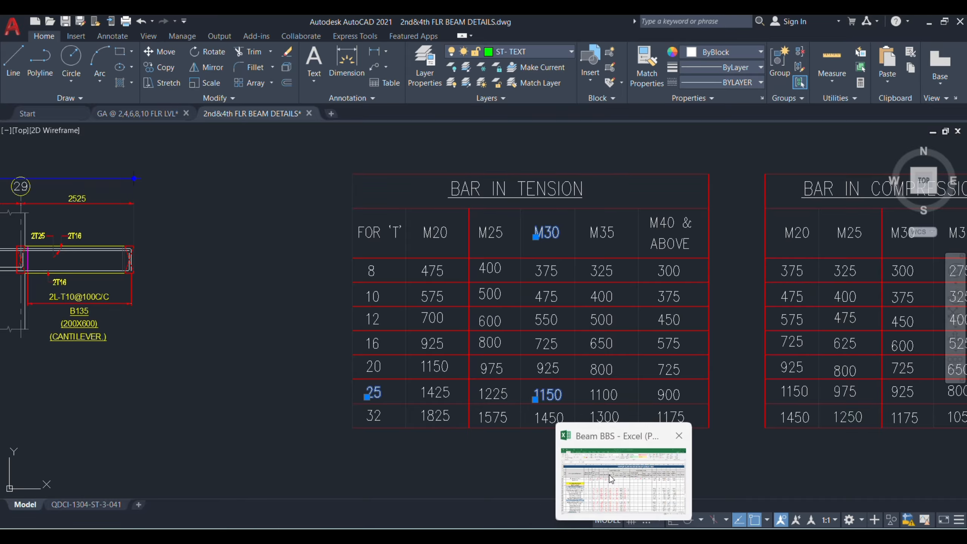
left_click(611, 479)
type("1150")
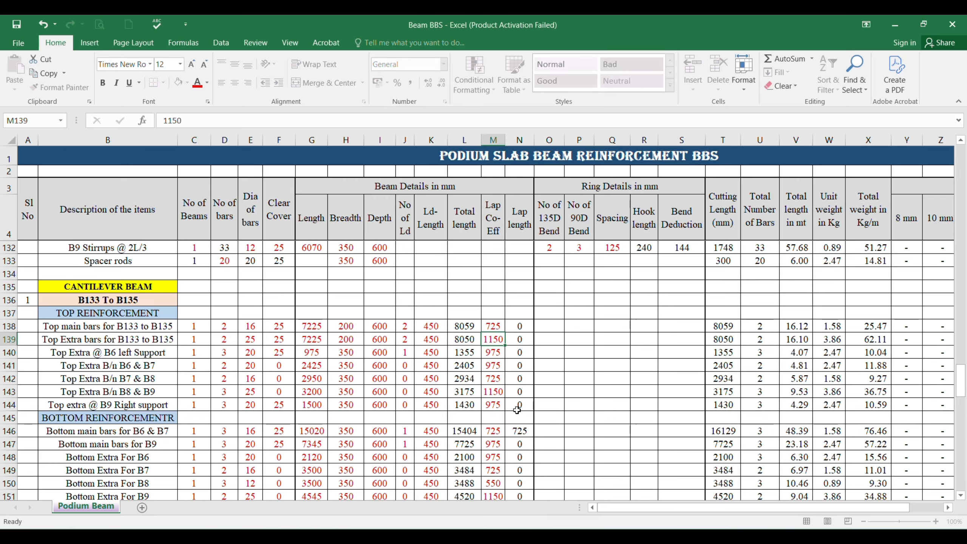
key("Return")
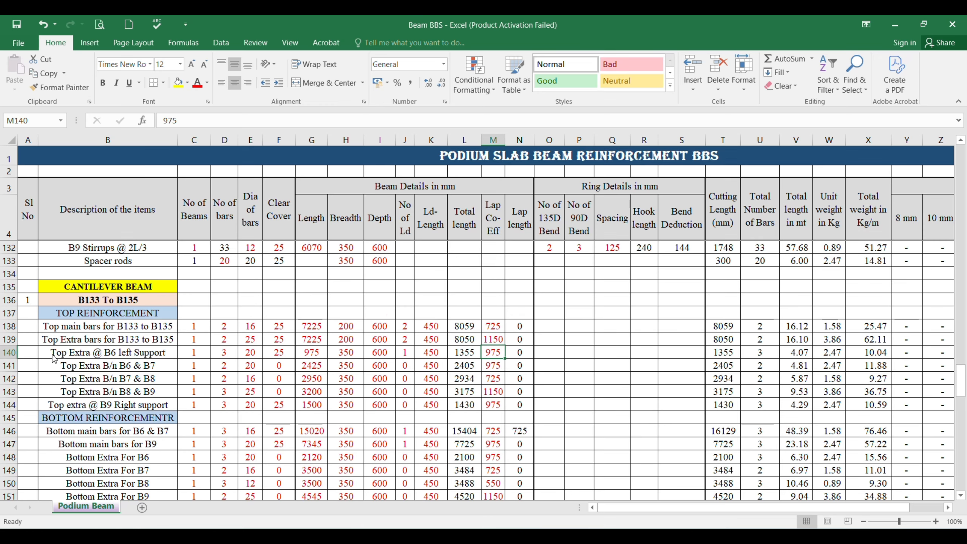
Review the B133 to B135 reinforcement in AutoCAD, and delete the leftover top extra rows 140 to 144 in the Excel schedule.
key("alt+Tab")
scroll(212, 370, "down", 4)
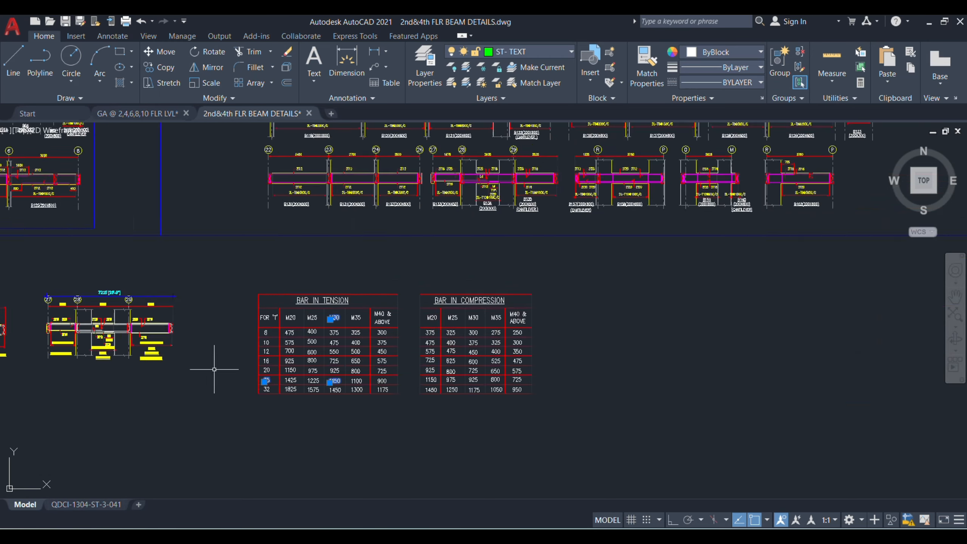
scroll(56, 343, "up", 6)
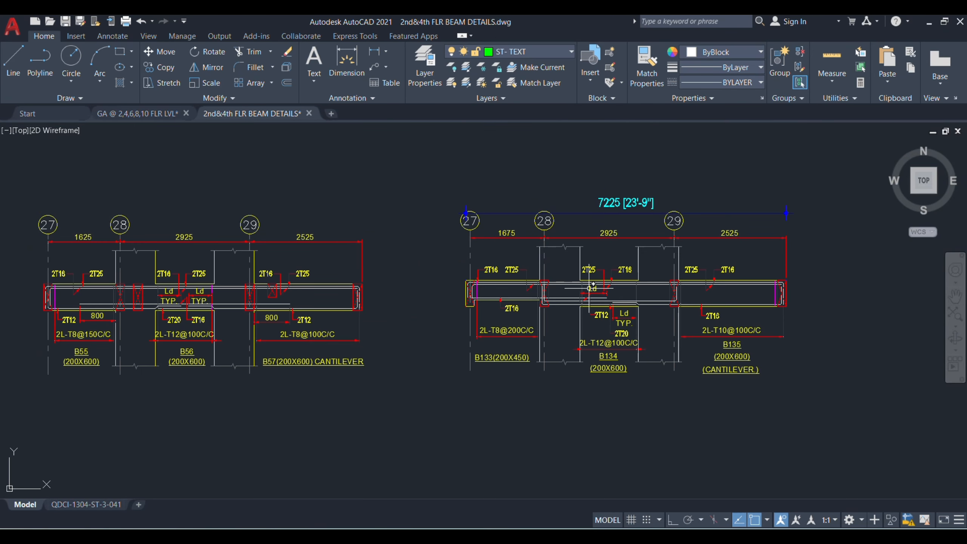
left_click_drag(635, 288, 541, 298)
scroll(546, 299, "up", 2)
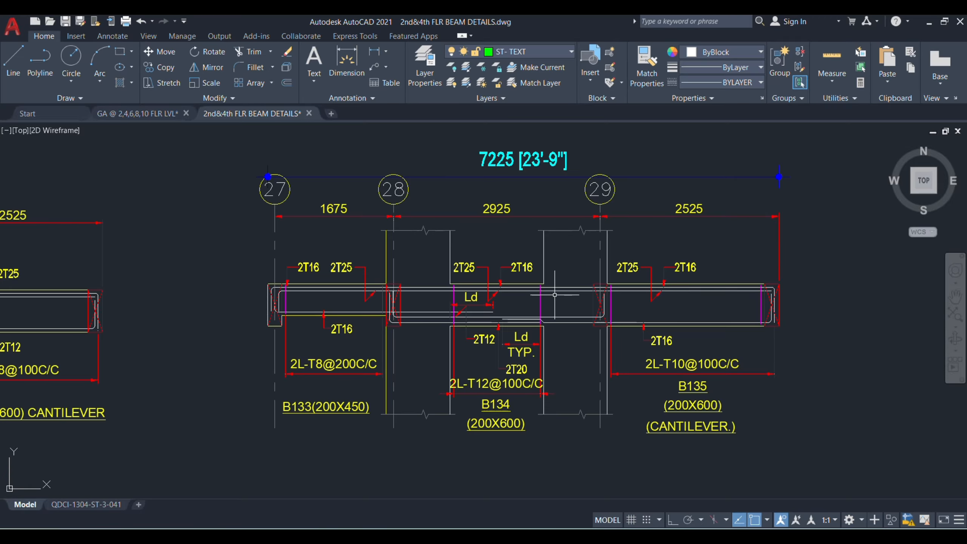
key("alt+Tab")
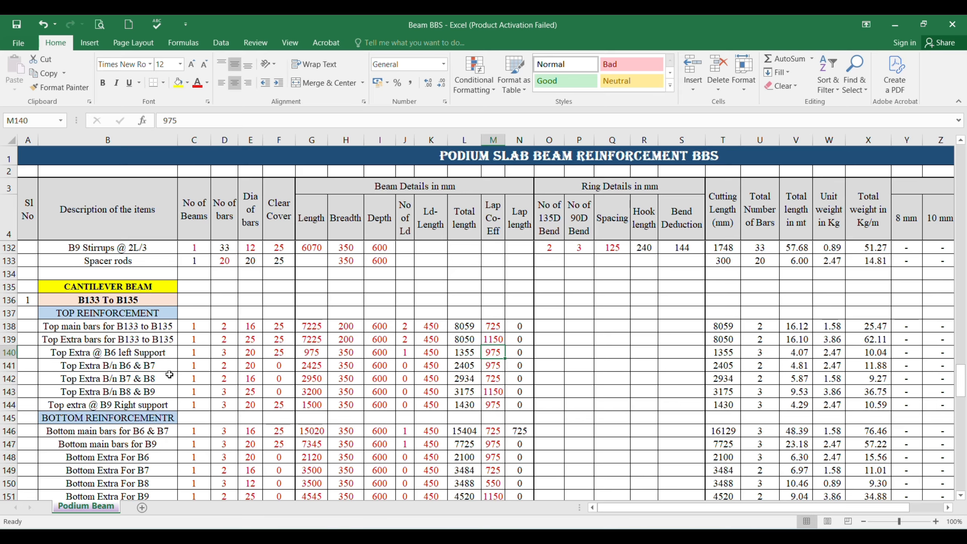
scroll(170, 374, "down", 1)
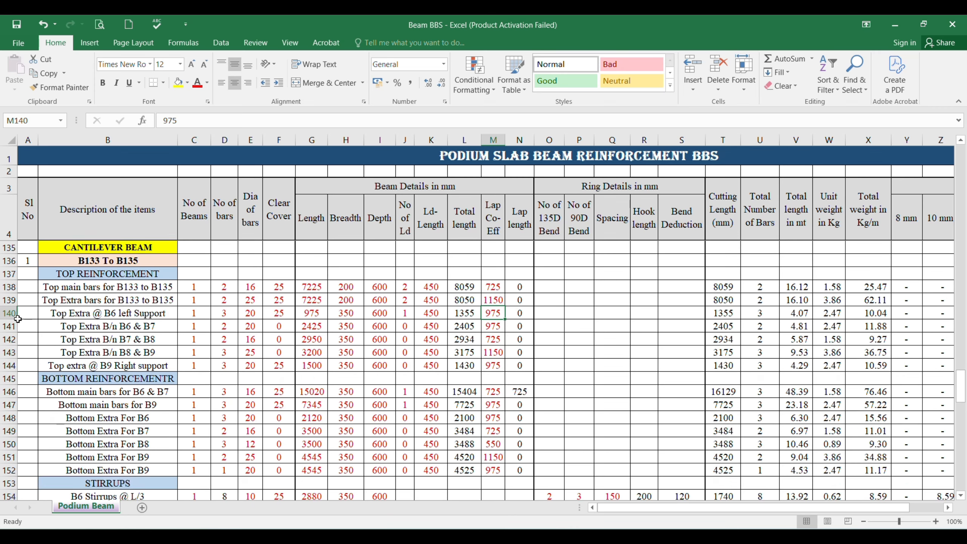
left_click_drag(9, 313, 12, 364)
right_click(12, 364)
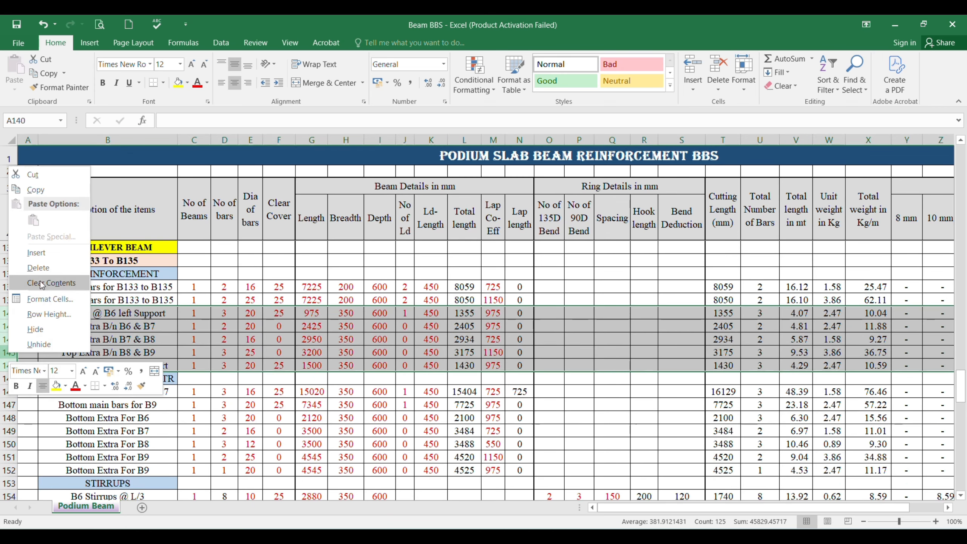
left_click(38, 268)
Change the first bottom reinforcement row's description to "Bottom main bars for B133".
left_click(117, 317)
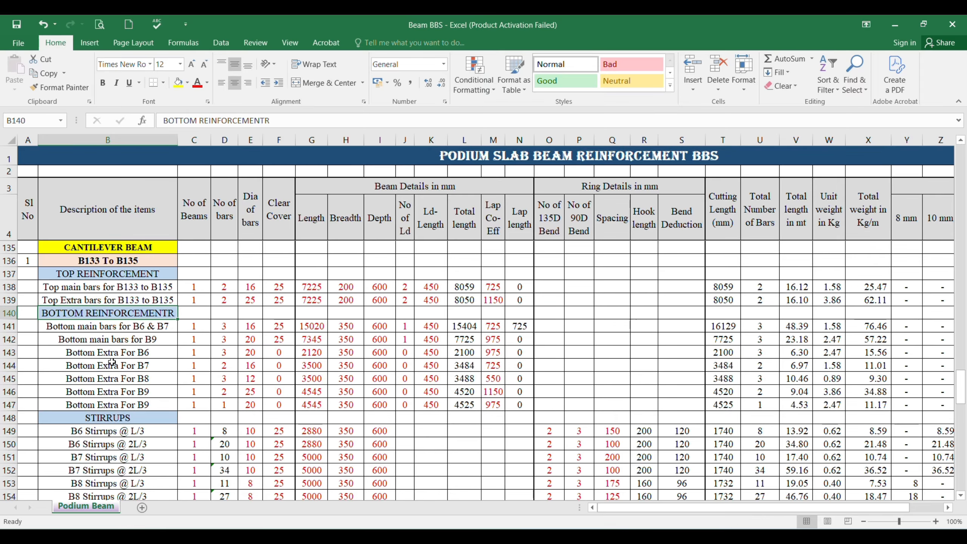
key("Down")
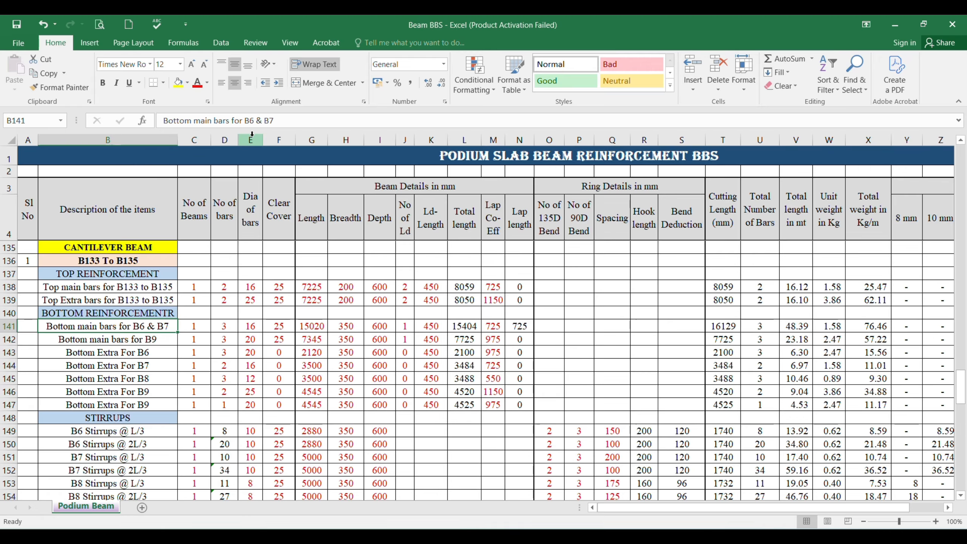
left_click_drag(249, 121, 281, 122)
type("133")
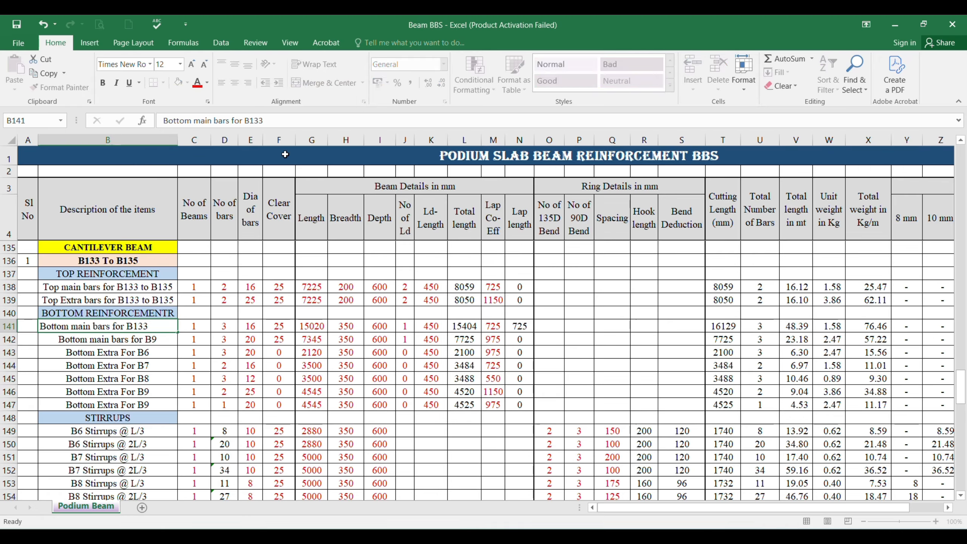
key("Return")
Switch to AutoCAD and dimension from B133's outer end to the near support face of B134, placing the dimension below the beam.
key("alt+Tab")
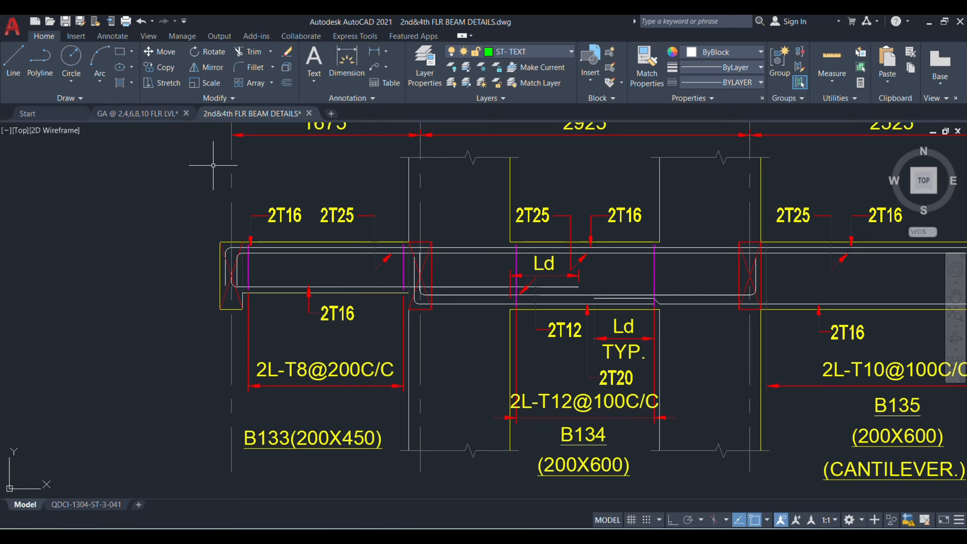
left_click(346, 60)
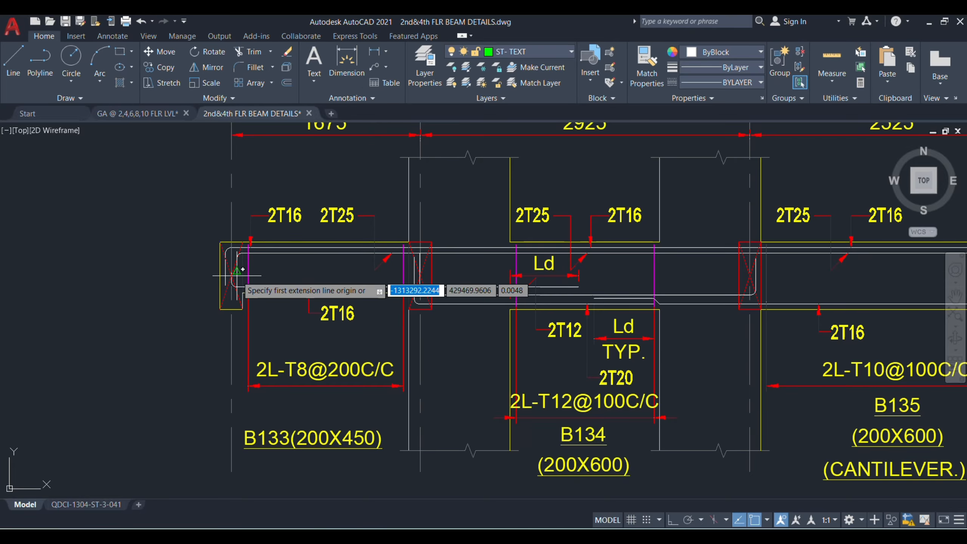
left_click(220, 310)
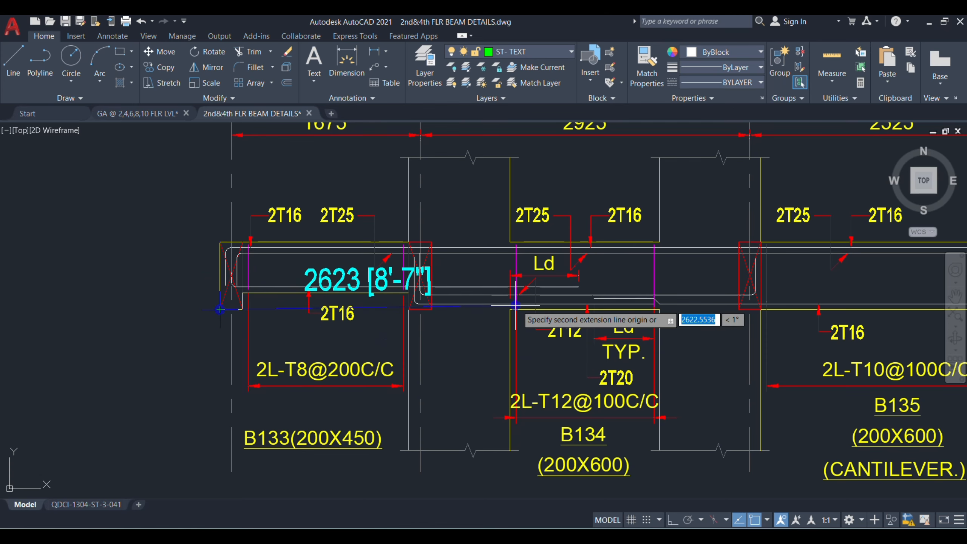
left_click(510, 310)
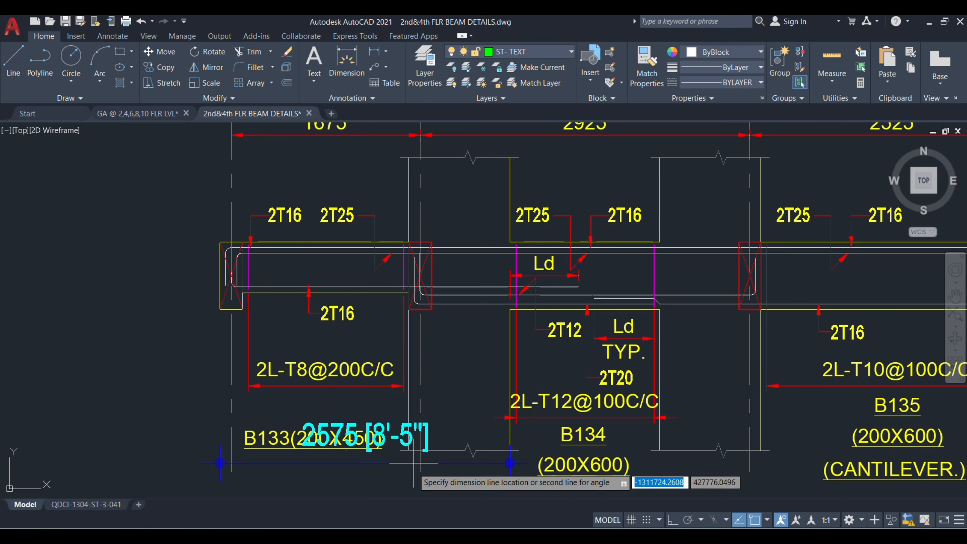
left_click(416, 491)
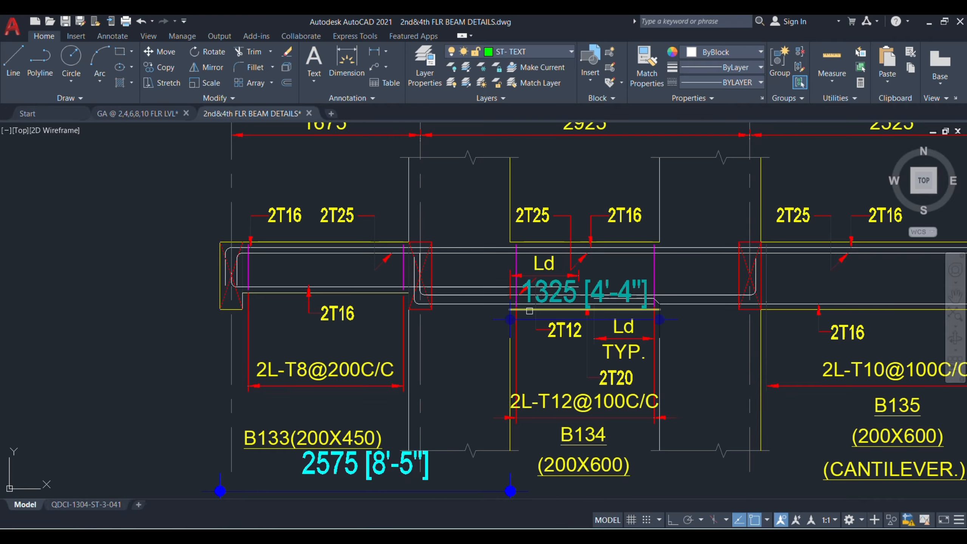
scroll(434, 218, "down", 2)
scroll(444, 259, "up", 2)
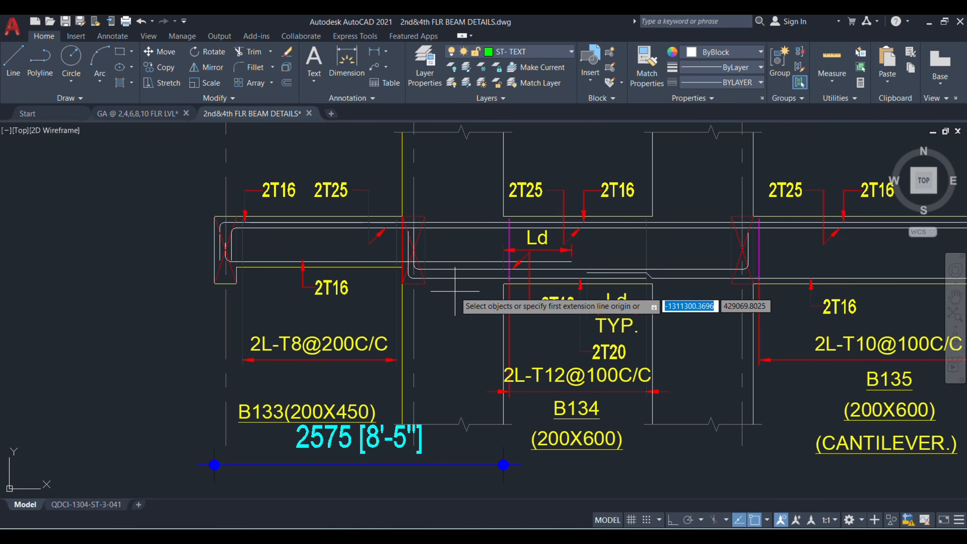
Return to Excel and set the B133 bottom main bars' number of bars to 2.
key("alt+Tab")
key("Right")
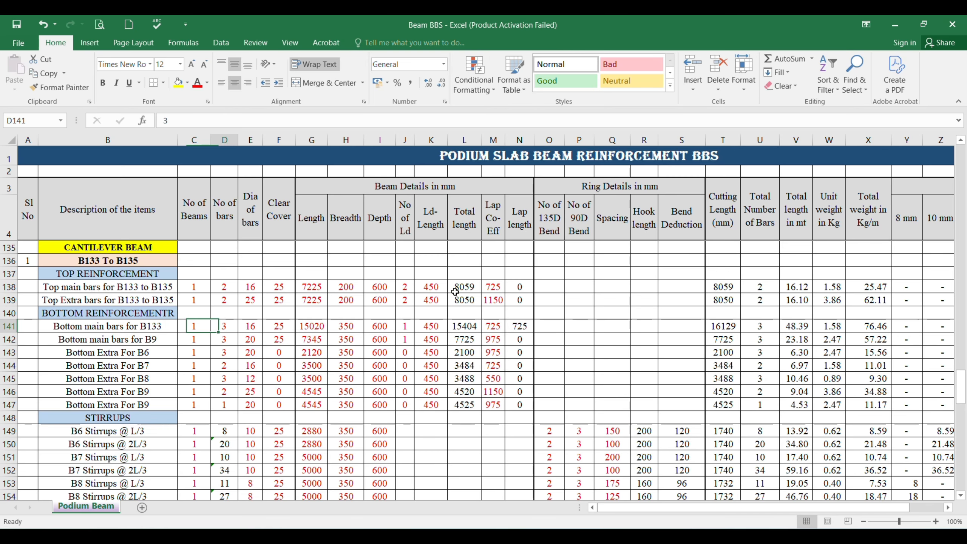
type("2")
key("Right")
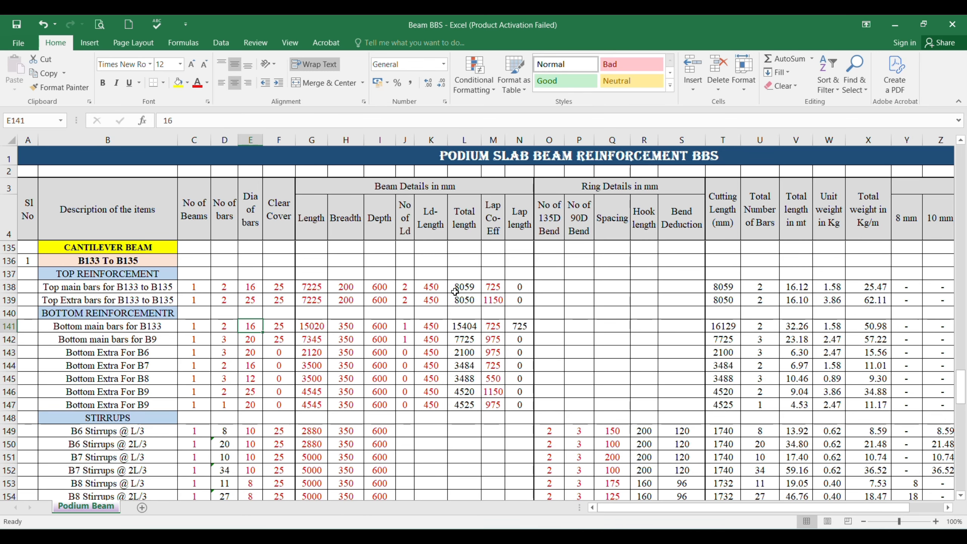
key("Right")
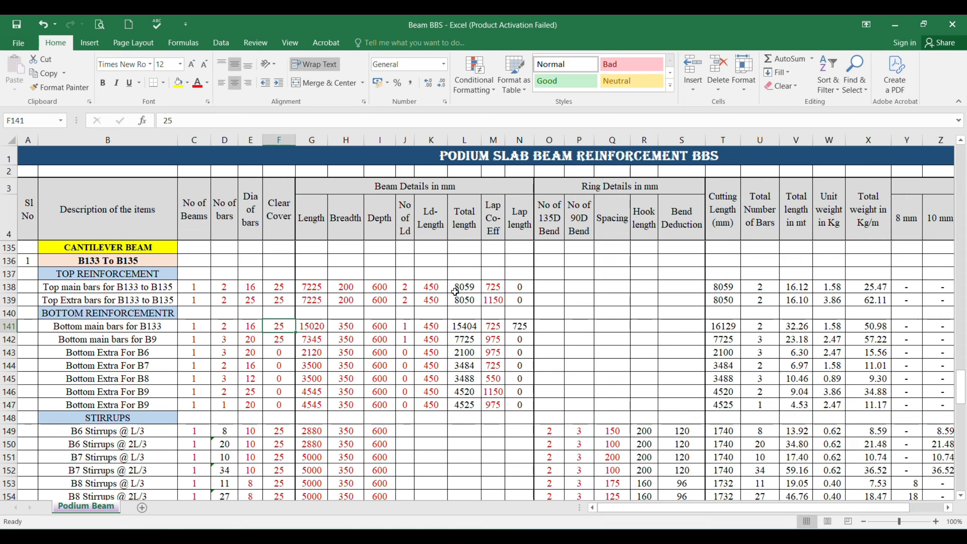
Enter =2575+725 as the B133 bottom main bars' length, set their breadth to 200, and check the remaining values up to the lap coefficient.
key("Right")
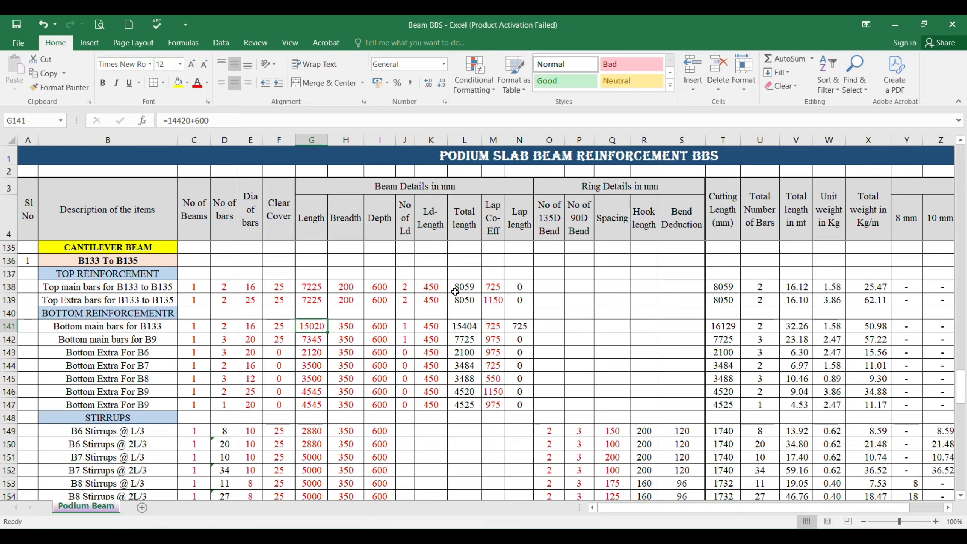
type("=2575")
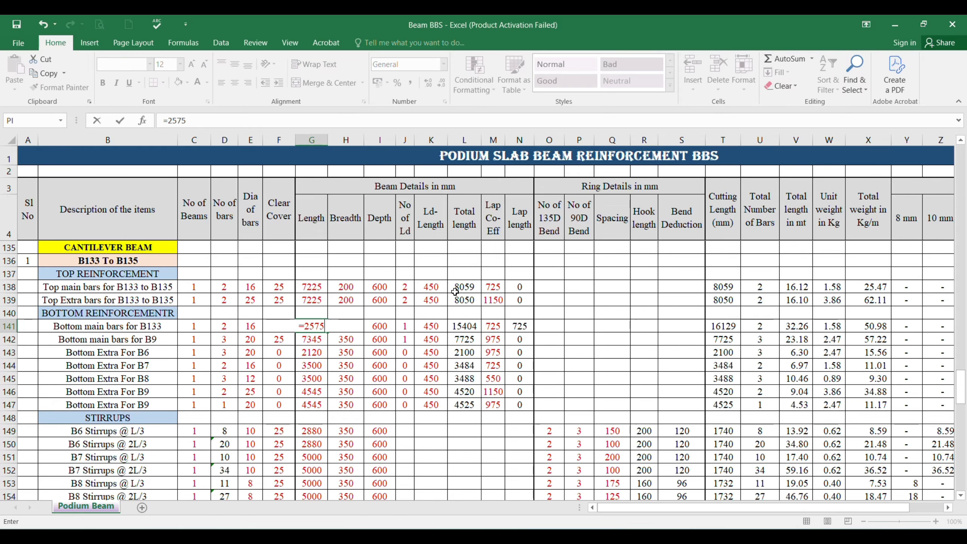
type("+725")
key("Return")
key("Up")
key("Right")
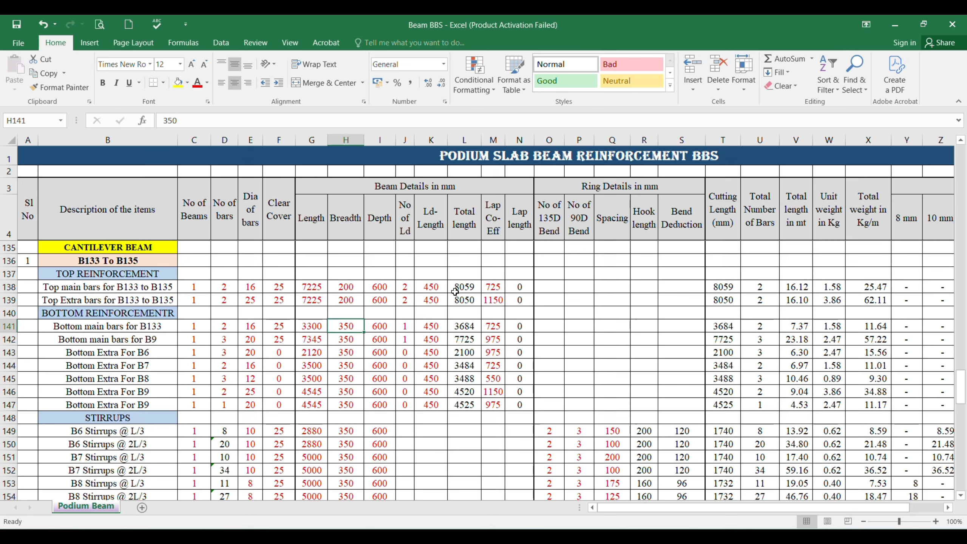
type("200")
key("Right")
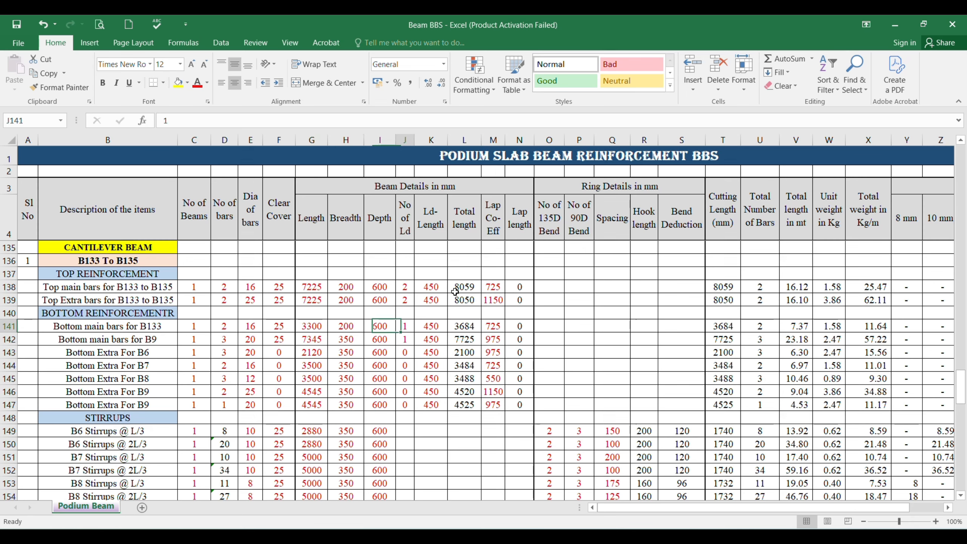
key("Right")
key("Right")
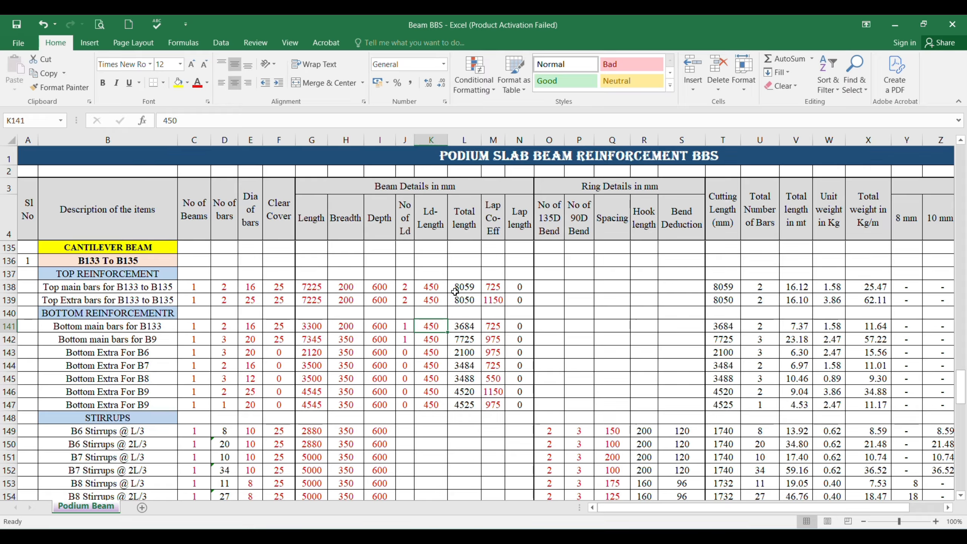
key("Right")
key("Right")
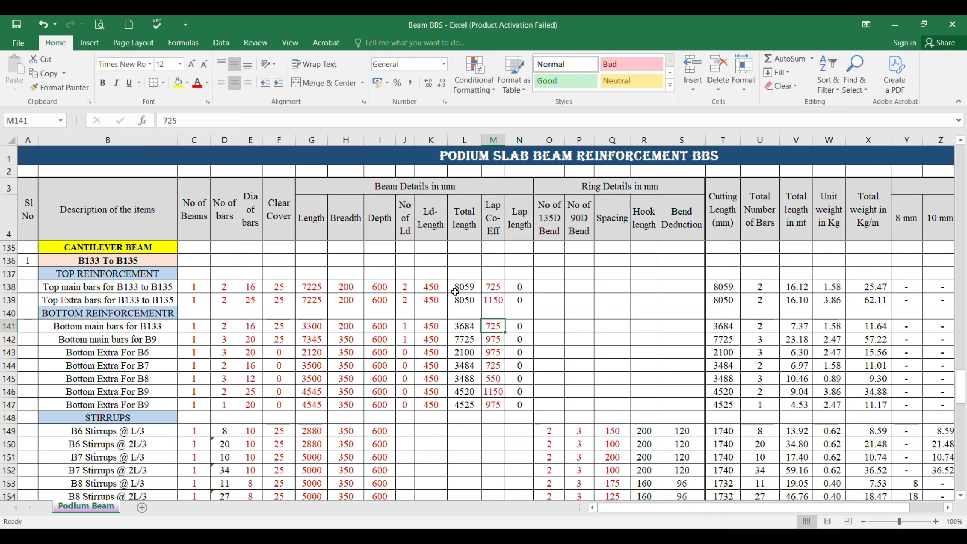
Fill the B133 description down two rows to create "Bottom main bars for B134" and "Bottom main bars for B135".
key("Down")
key("Left")
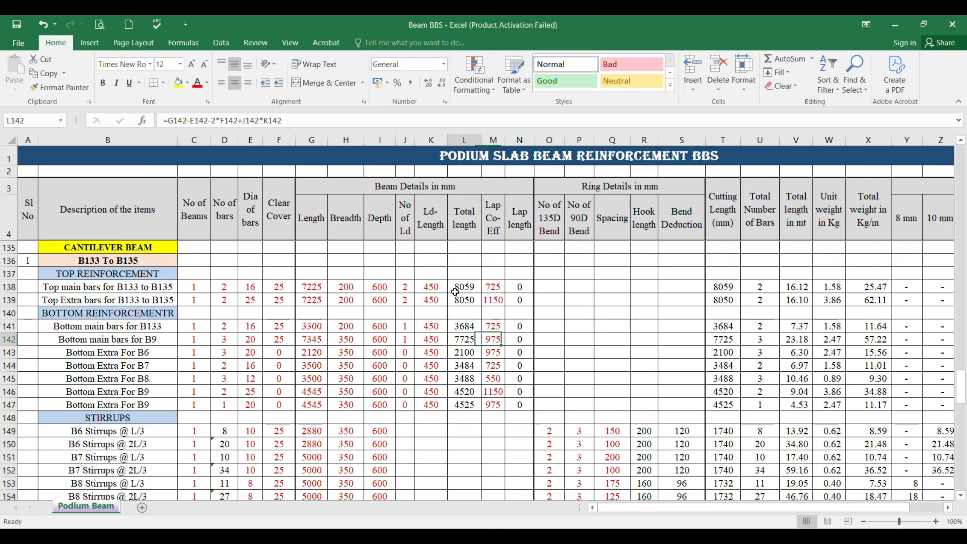
key("ctrl+Left")
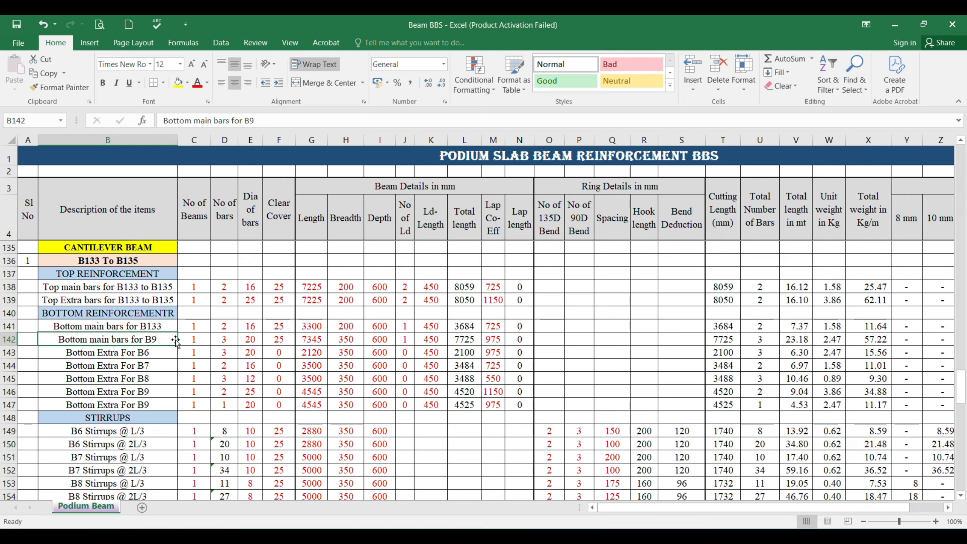
left_click(167, 328)
left_click_drag(178, 332, 179, 358)
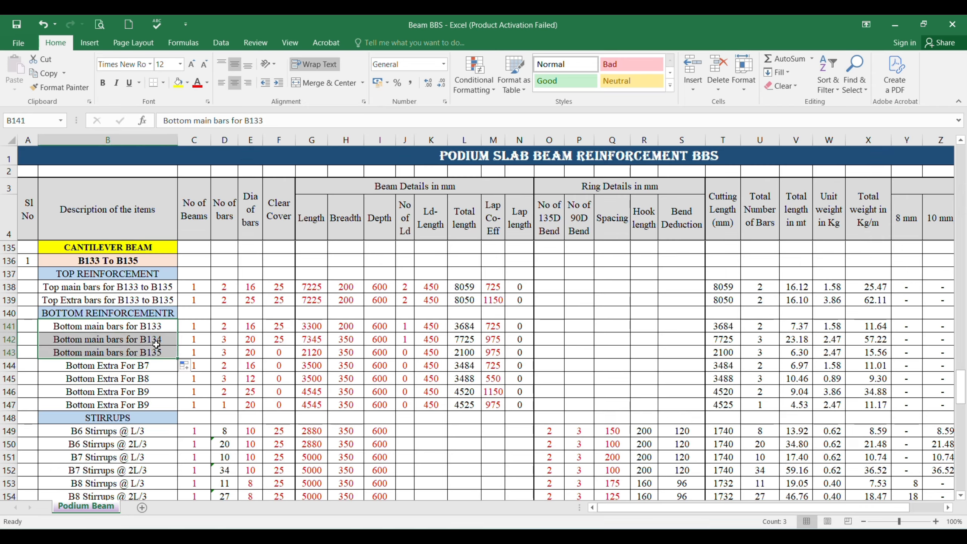
Check B134's bottom bar callout in AutoCAD and set the B134 bottom main bars' number of bars to 2 in Excel.
left_click(167, 339)
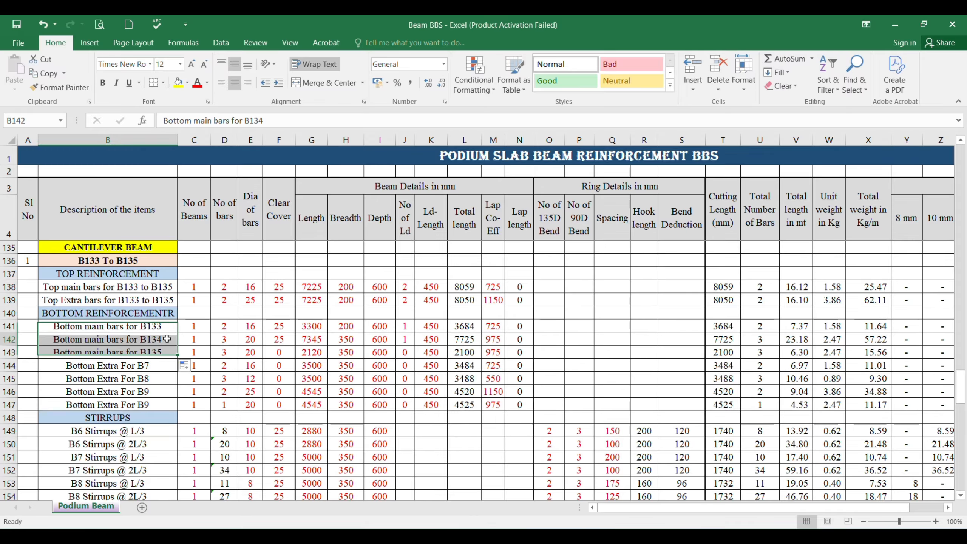
key("Right")
key("Right")
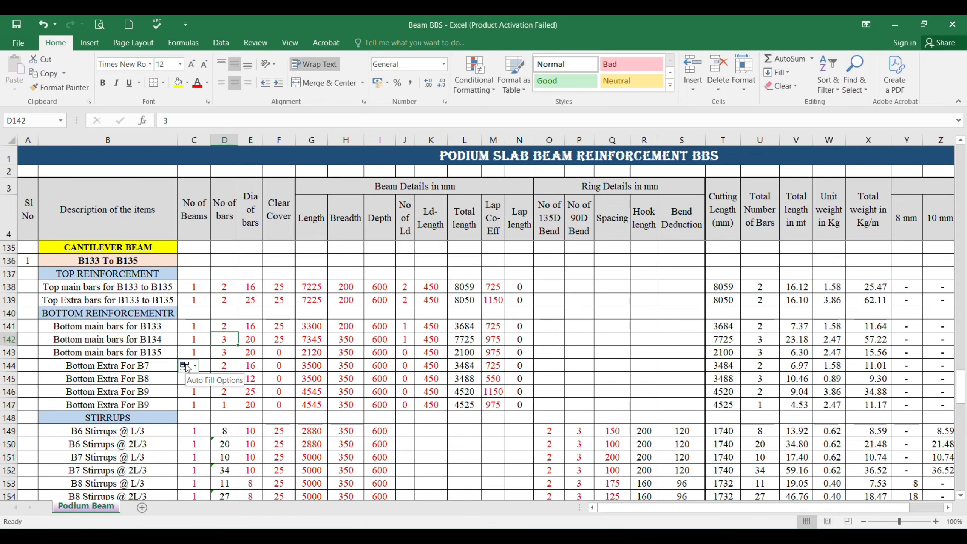
key("alt+Tab")
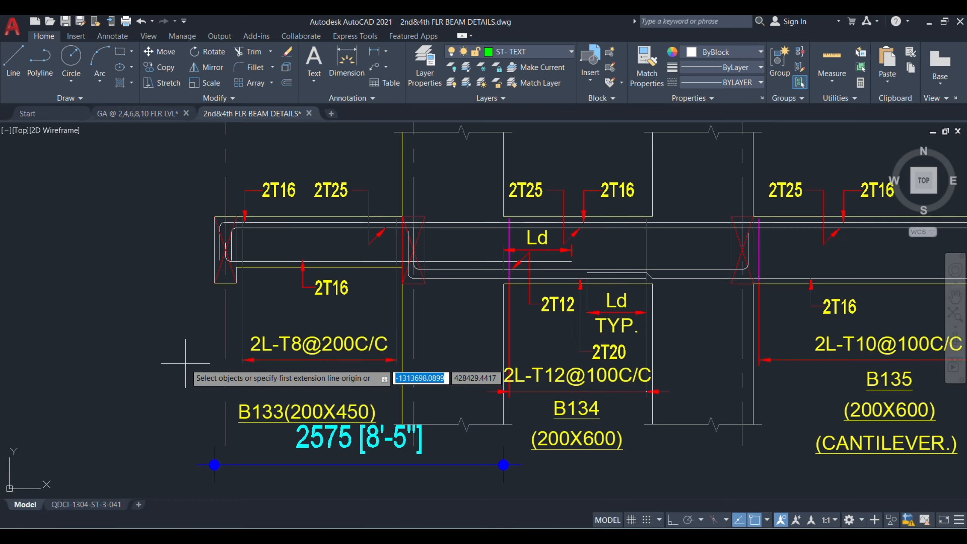
left_click_drag(814, 447, 626, 426)
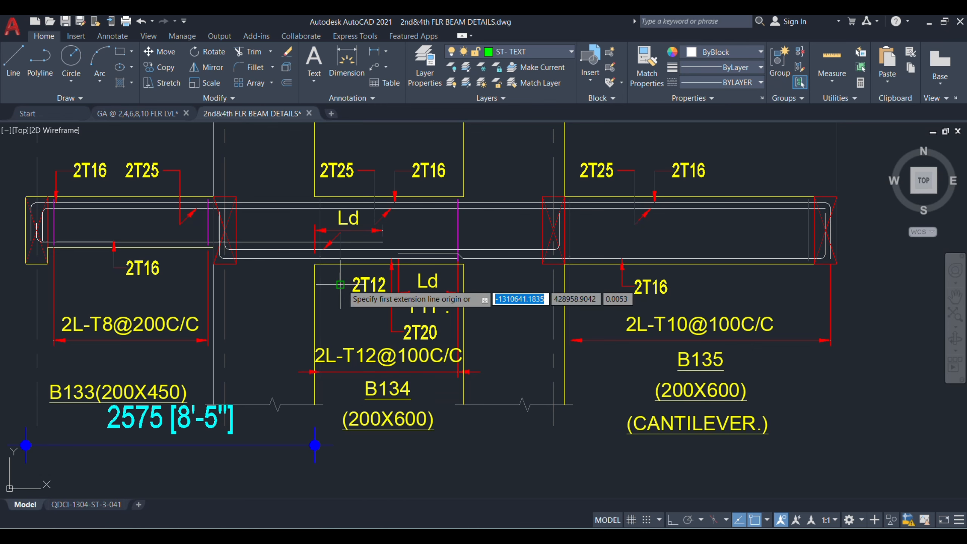
key("Escape")
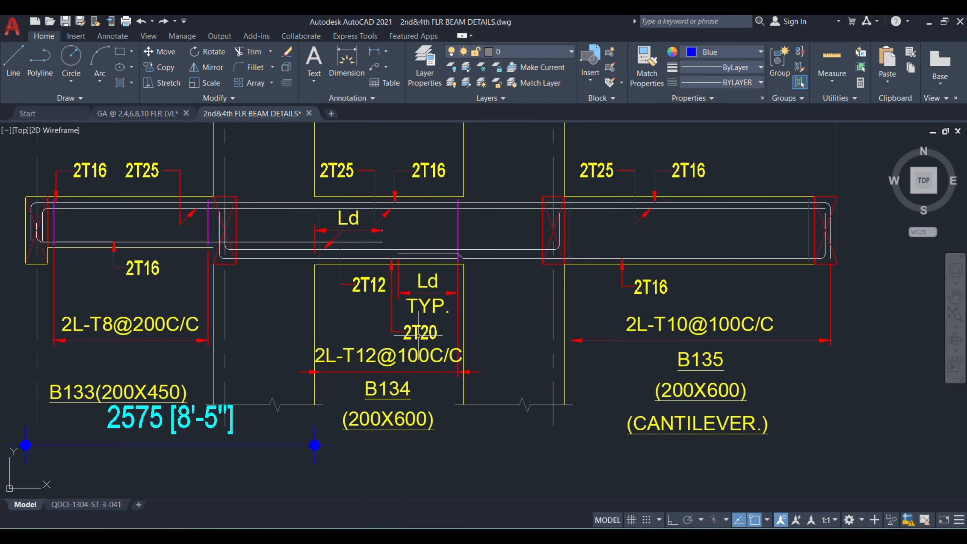
left_click(418, 335)
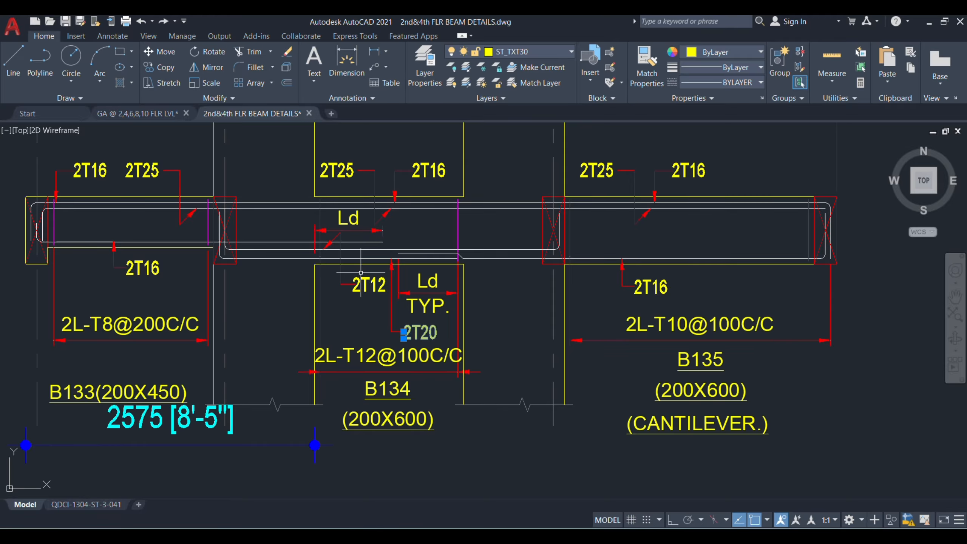
key("alt+Tab")
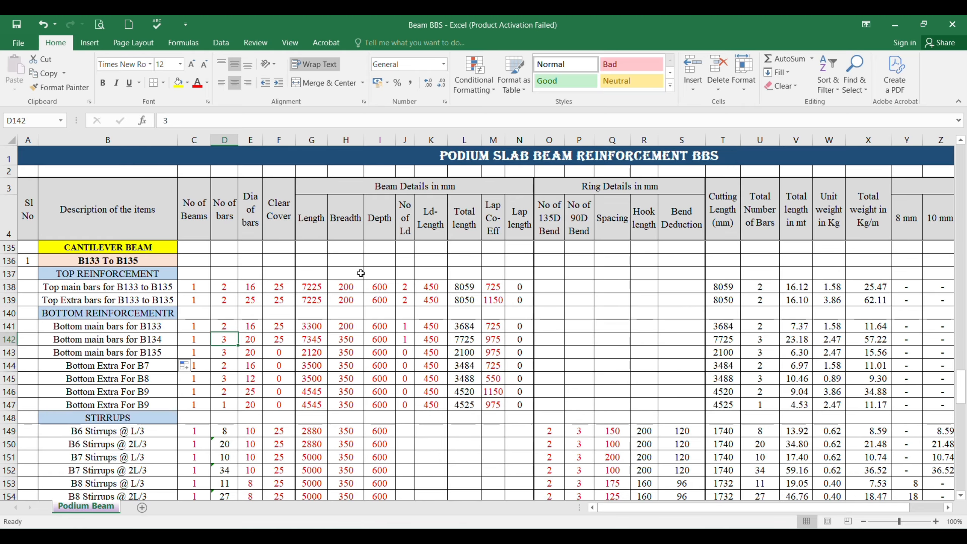
key("Right")
key("Right")
key("Right")
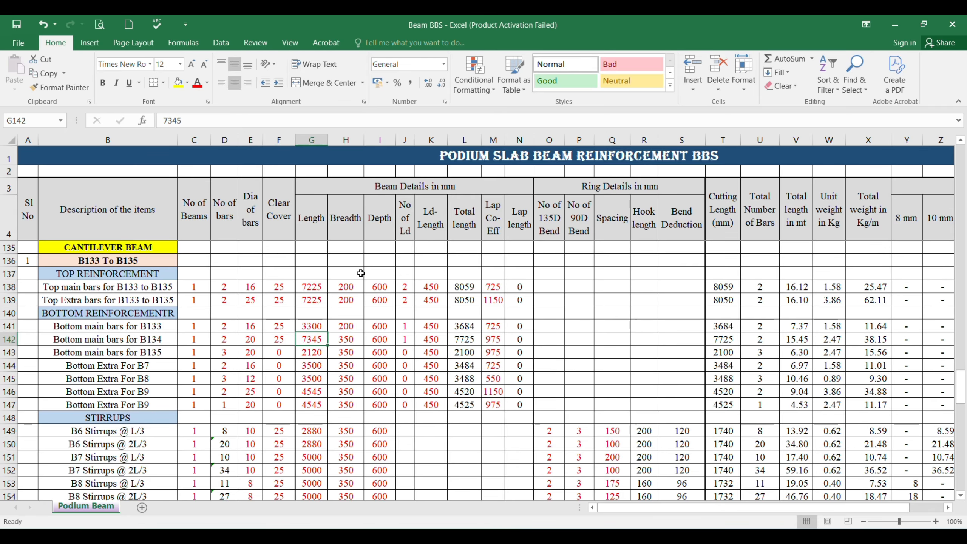
Switch to AutoCAD and dimension the B134 bottom main bar from the first support's left face to the second support's left face, below the beam.
key("alt+Tab")
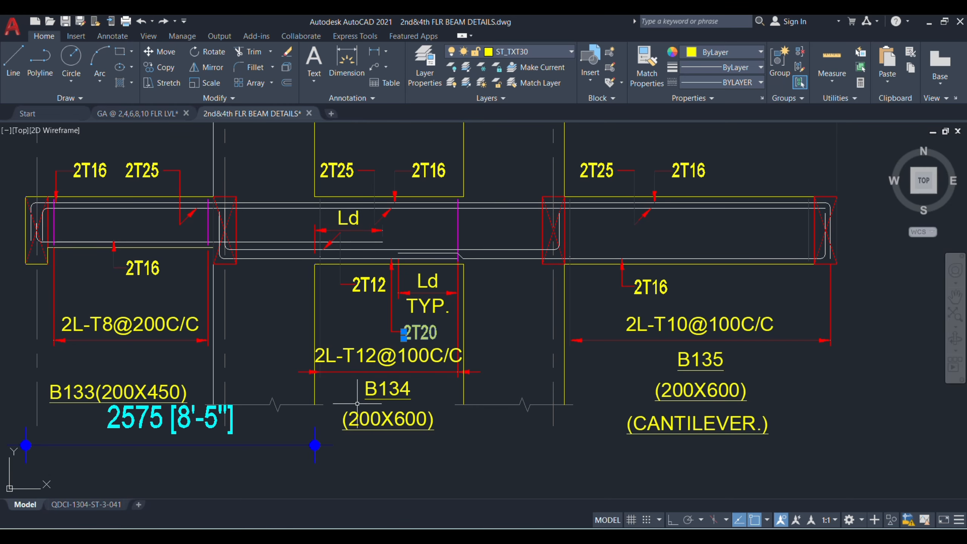
left_click(341, 69)
left_click(214, 404)
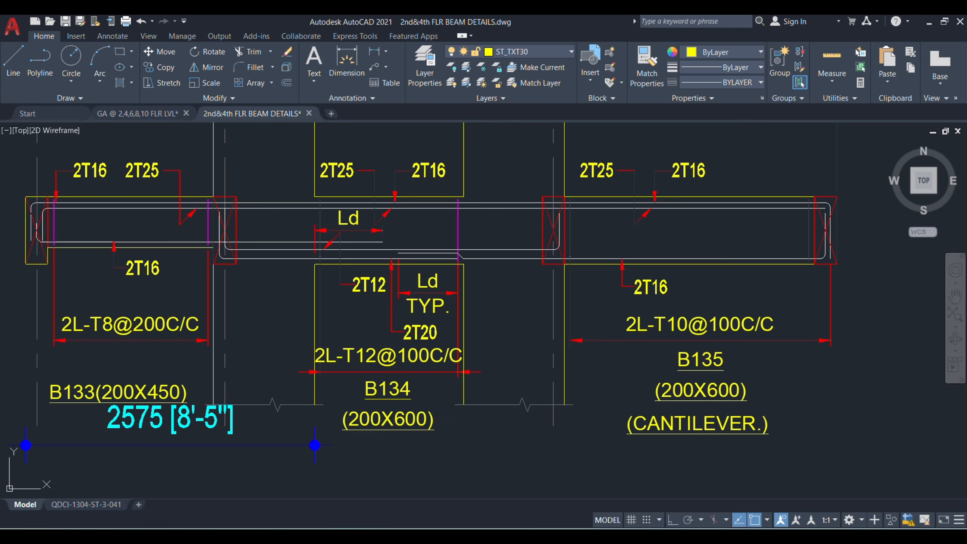
left_click(463, 404)
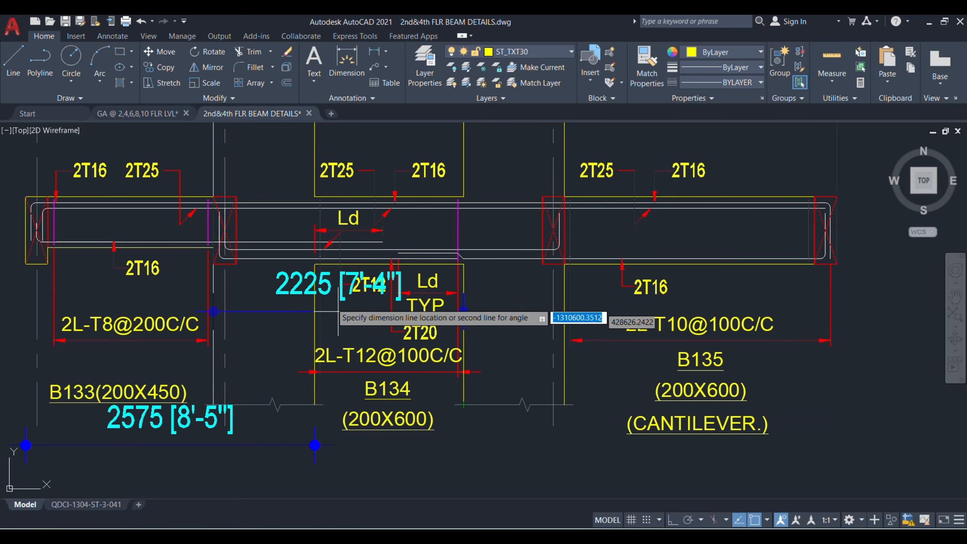
left_click(346, 473)
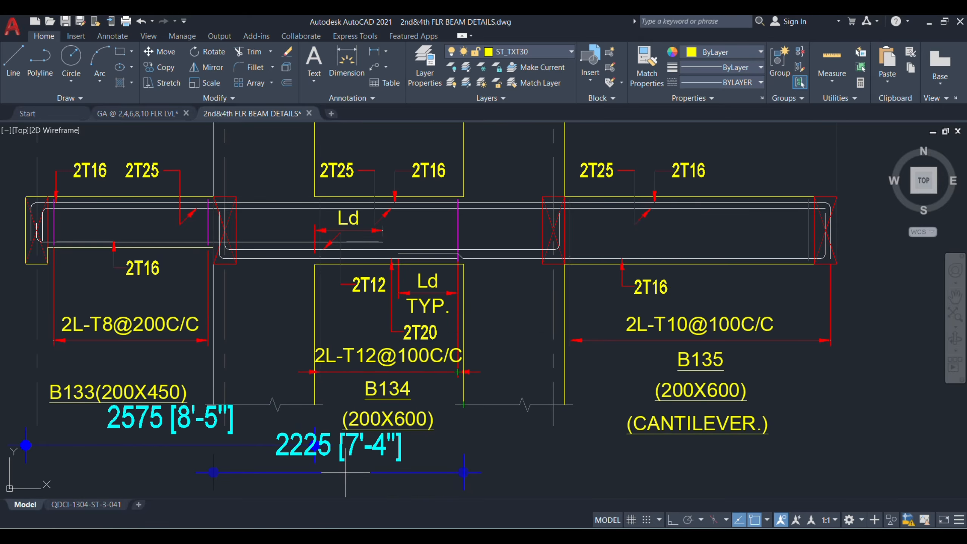
Return to Excel, enter =2225 as the B134 bottom main bars' length, set their breadth to 200, and check the values up to total length.
key("alt+Tab")
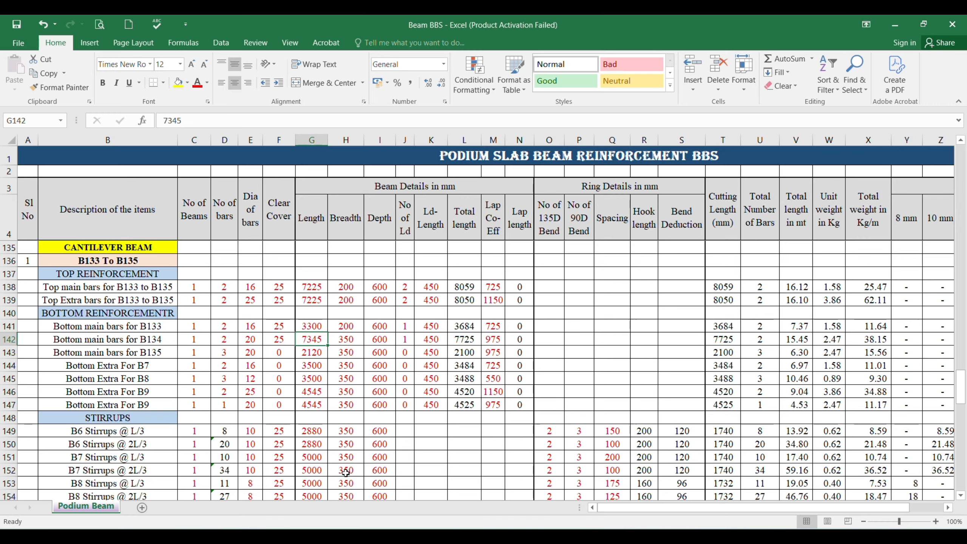
type("=2225")
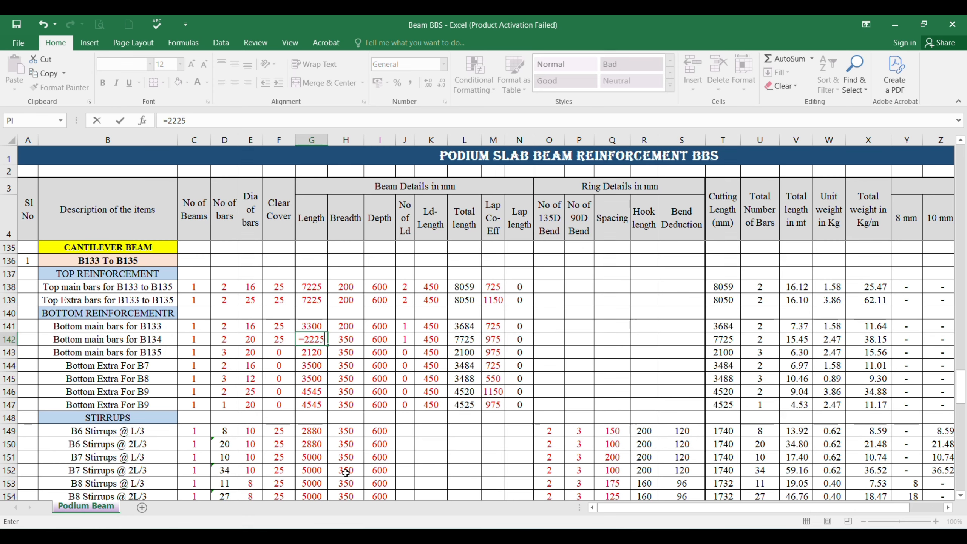
key("Tab")
type("200")
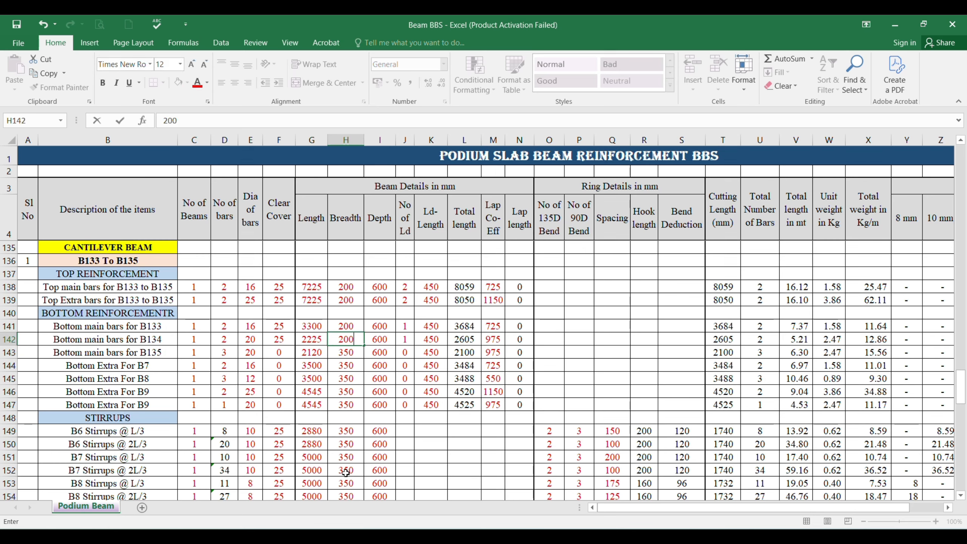
key("Tab")
key("Tab")
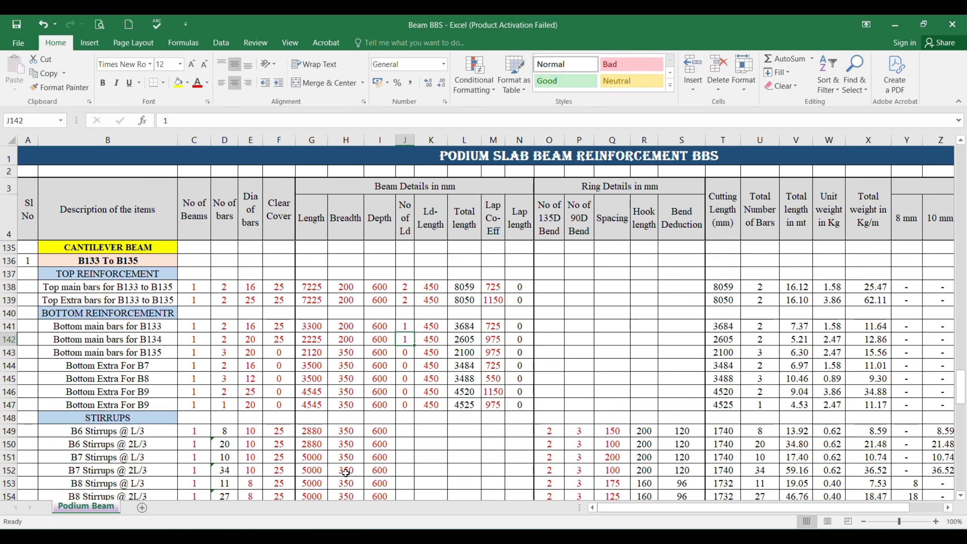
key("Tab")
key("Tab")
key("Tab")
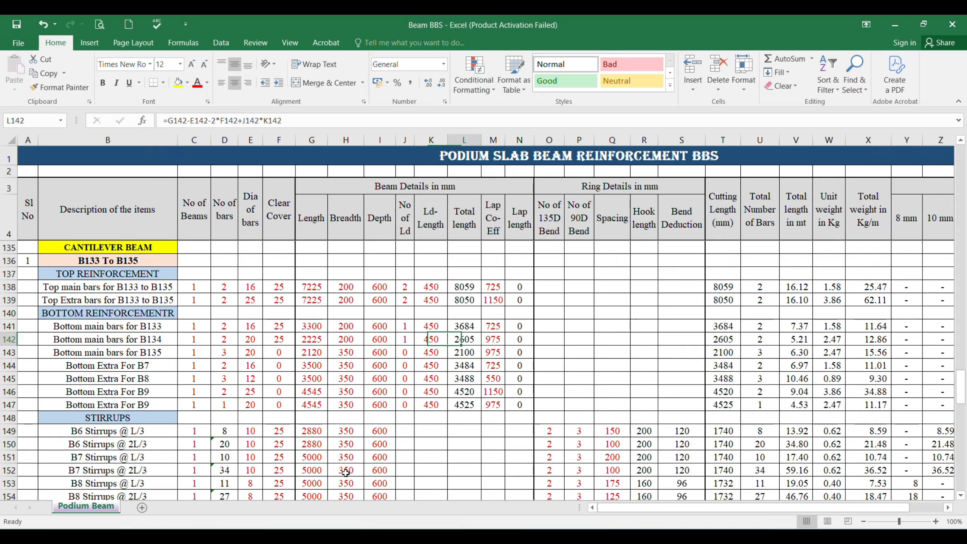
key("Return")
Enter =3325+725 as the length of the bottom main bars for B135 and set their breadth to 200.
type("=3325+")
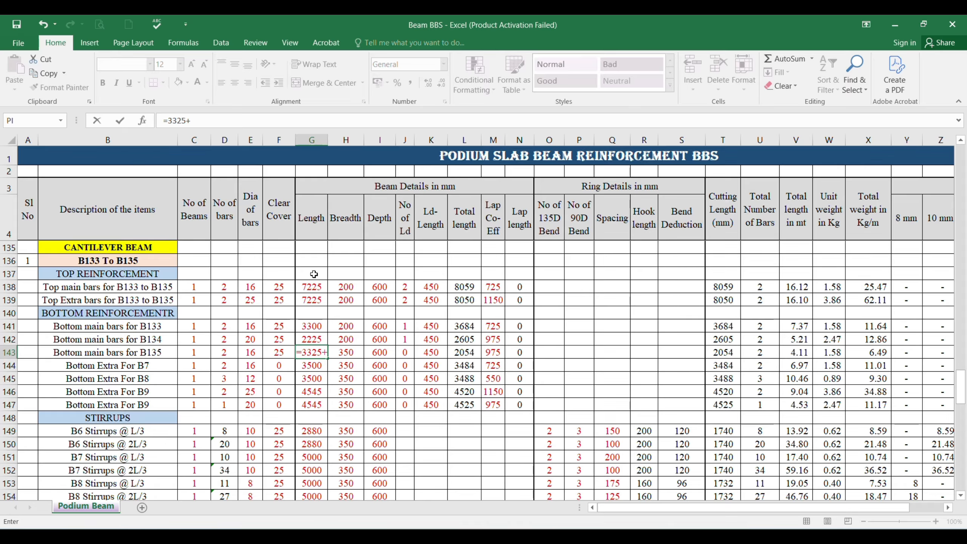
type("725")
key("Return")
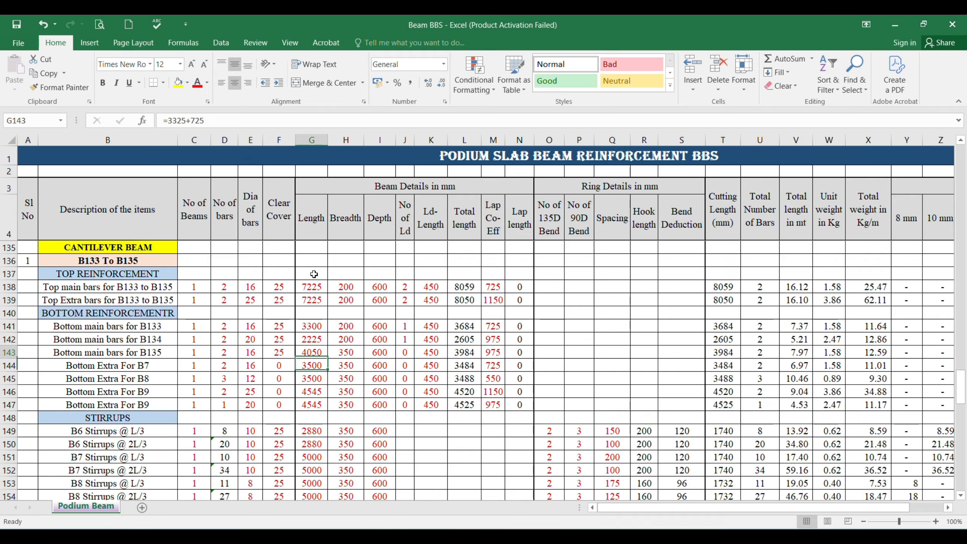
key("Right")
type("200")
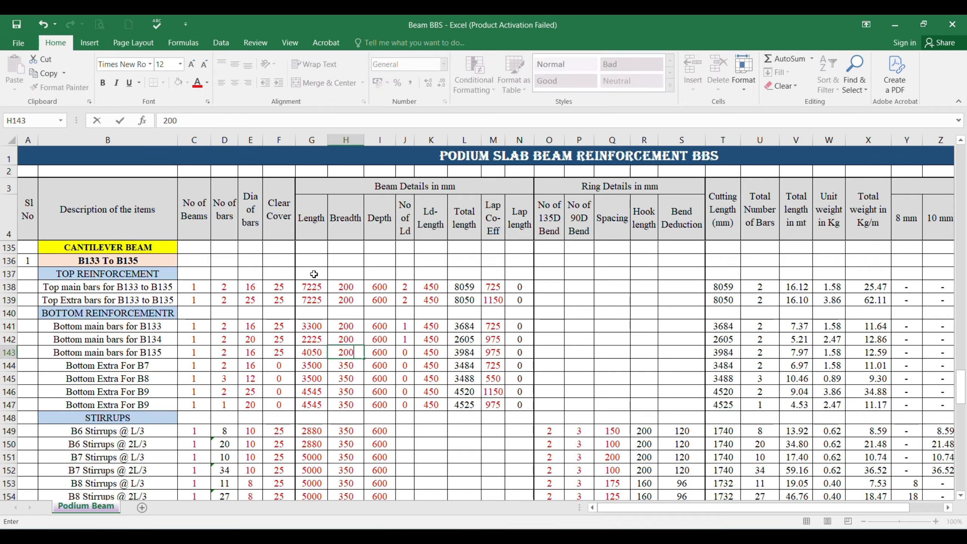
Set the B135 bottom main bars' number of Ld to 1 and their lap coefficient to 725.
key("Right")
key("Right")
type("1")
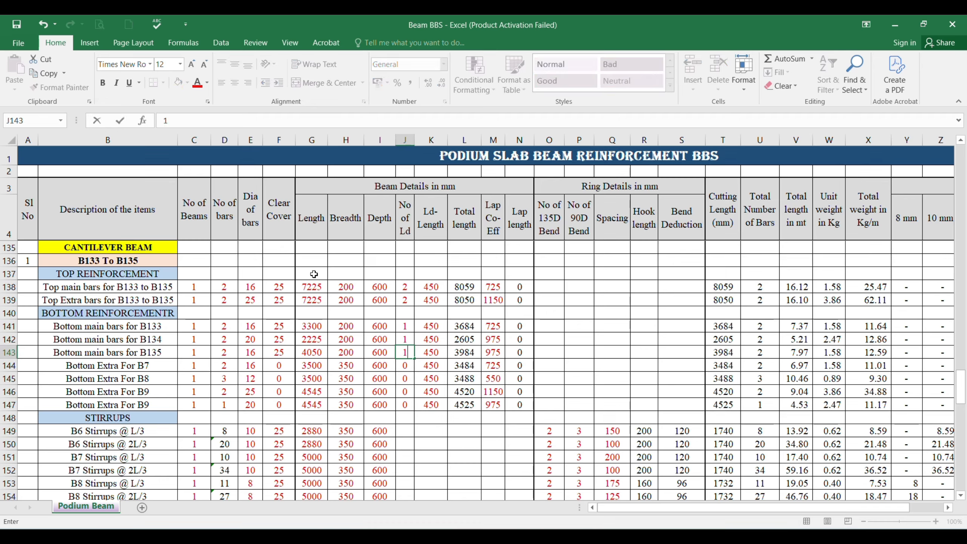
key("Right")
key("Right")
key("Right")
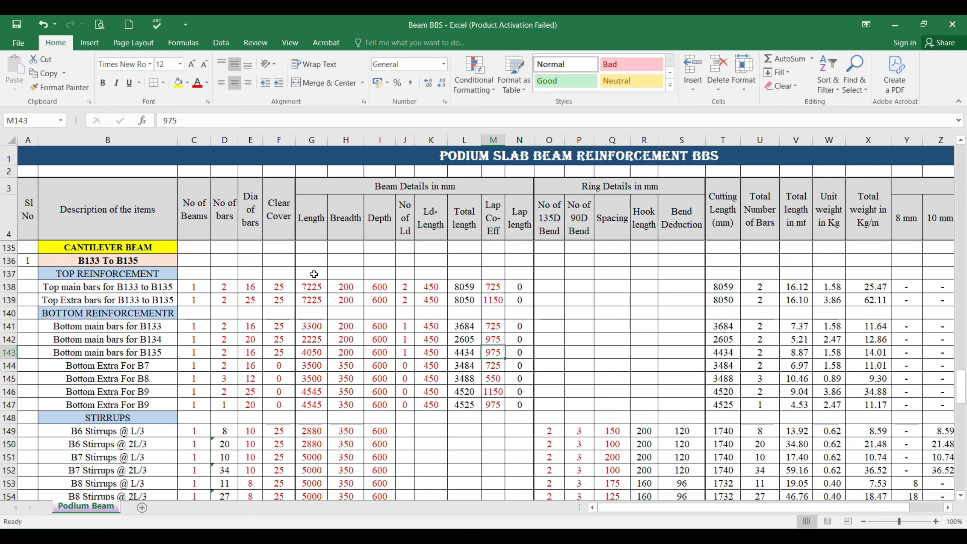
type("725")
key("Return")
Select the "Bottom Extra For B7" description, switch to AutoCAD, and dimension B134's extra bar span between the outer faces of its two supports.
key("Left")
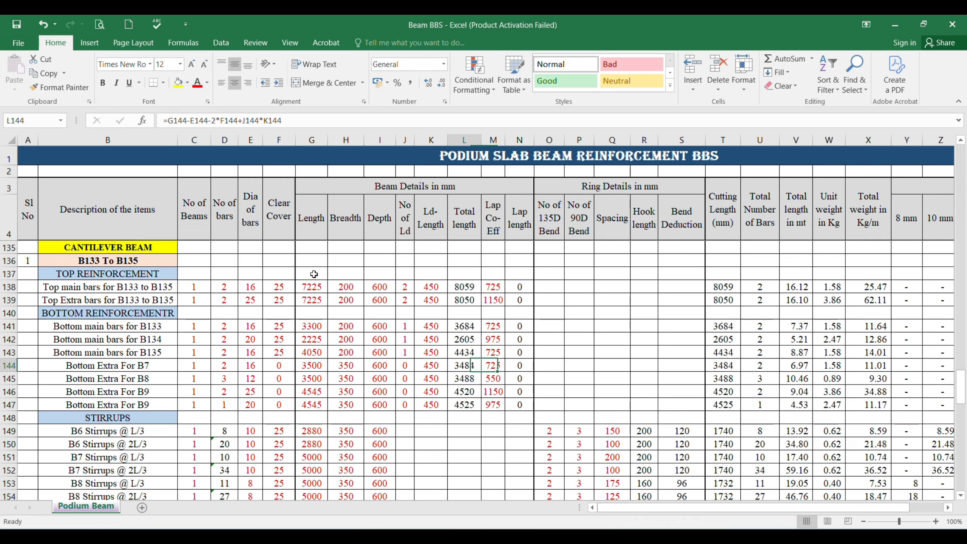
key("Left")
key("Left")
key("Left")
key("Left")
key("Left")
key("Left")
key("Left")
key("Left")
key("Left")
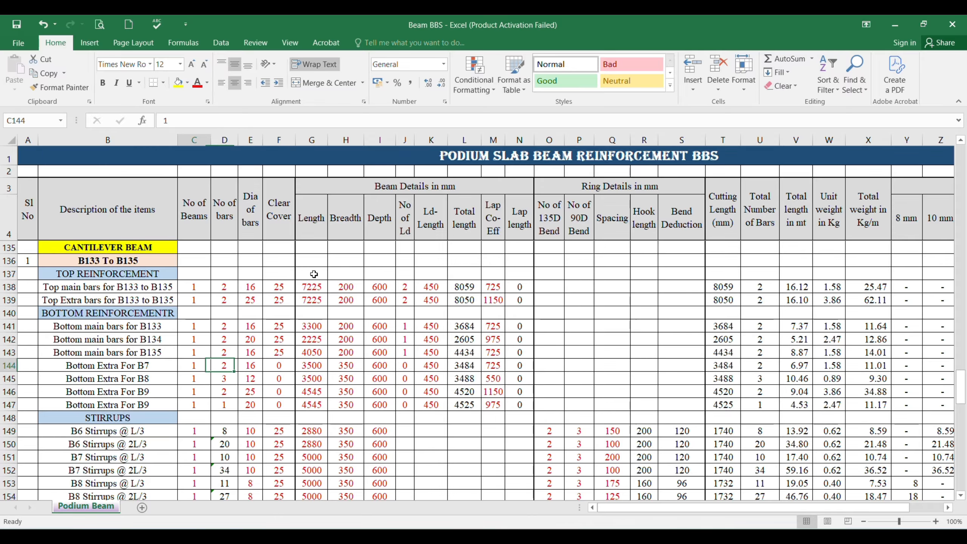
key("Left")
key("alt+Tab")
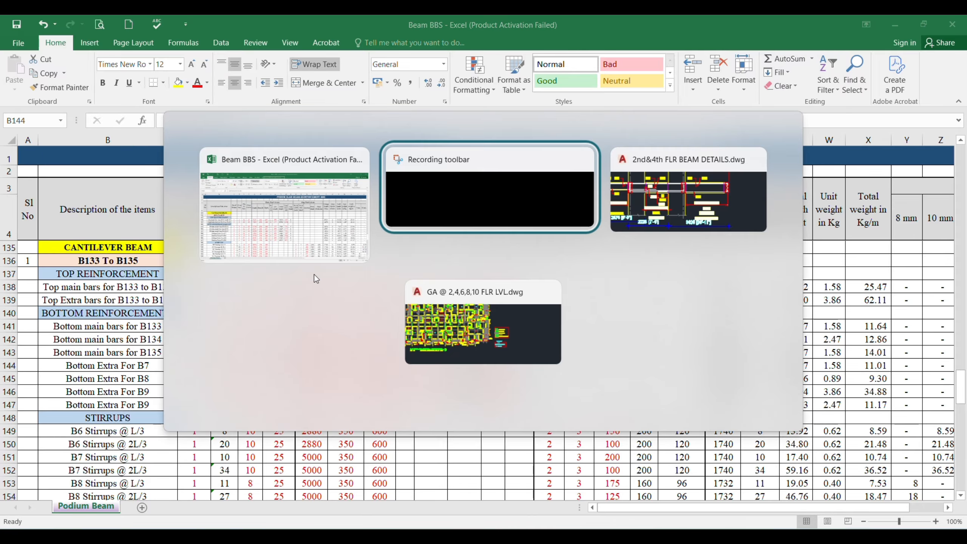
key("alt+Tab")
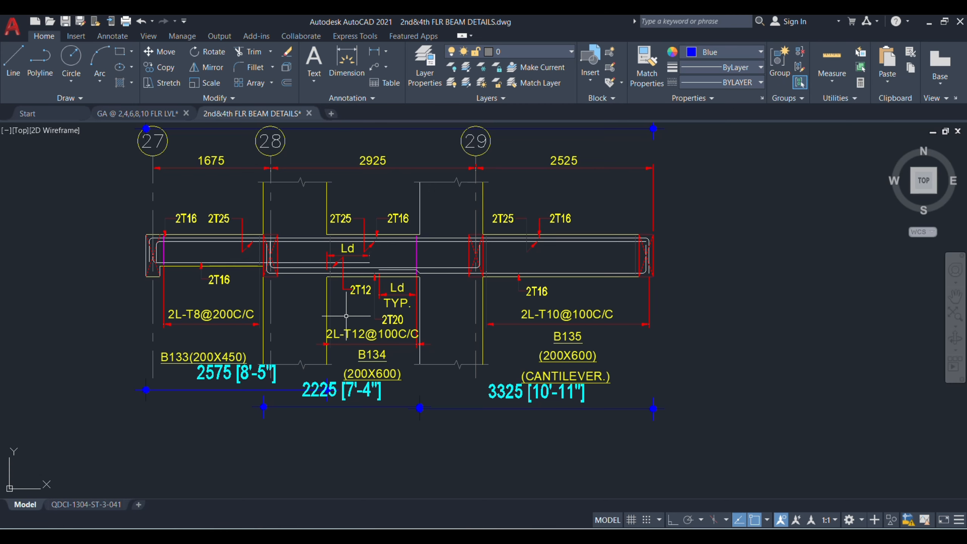
scroll(346, 316, "up", 2)
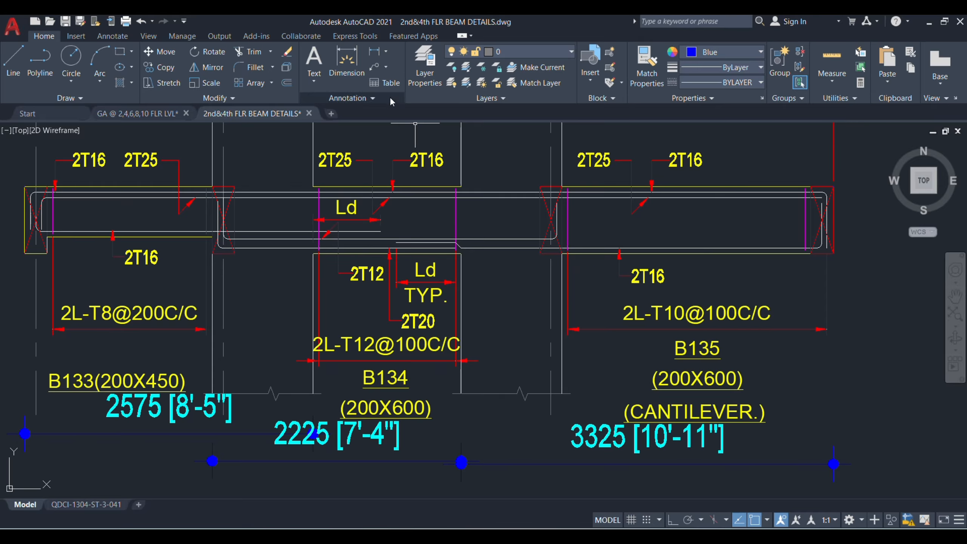
left_click(212, 254)
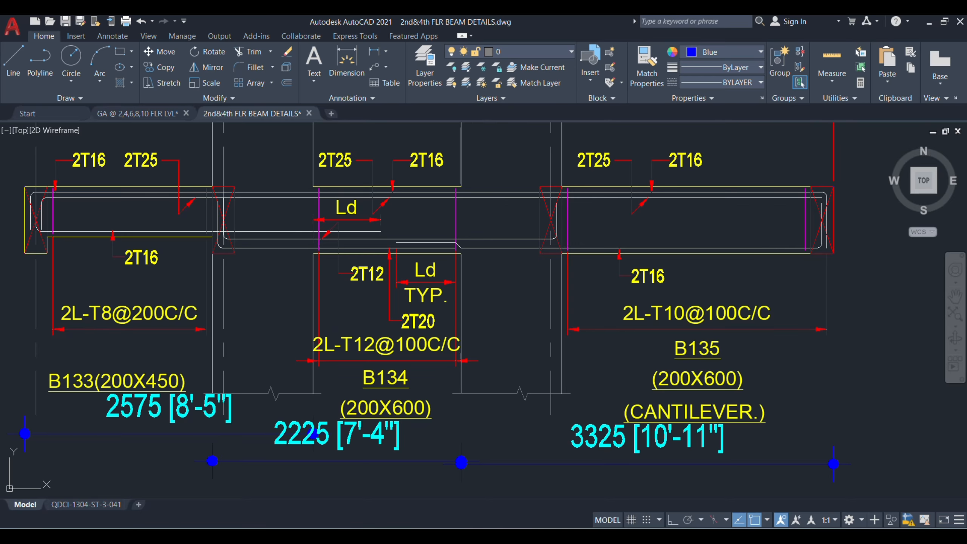
left_click(563, 254)
left_click(504, 164)
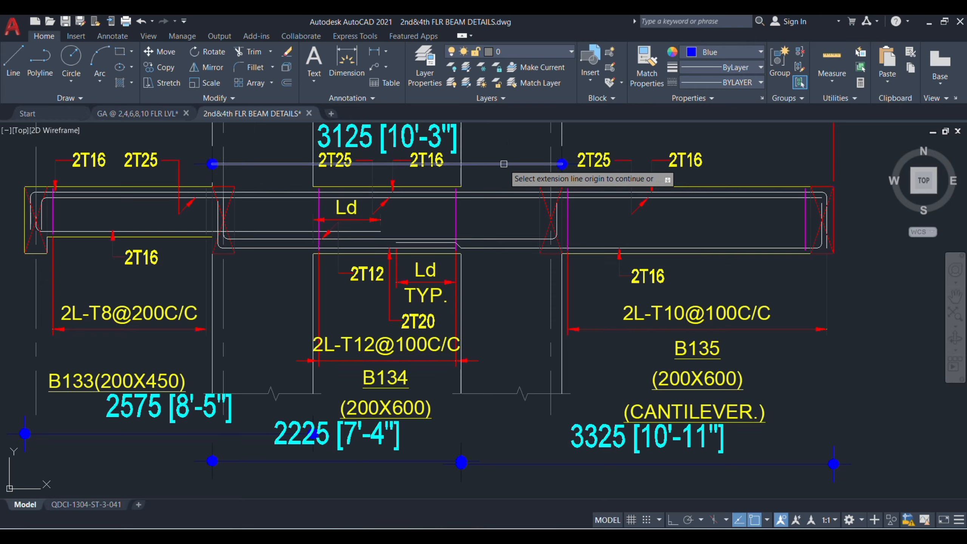
left_click(361, 271)
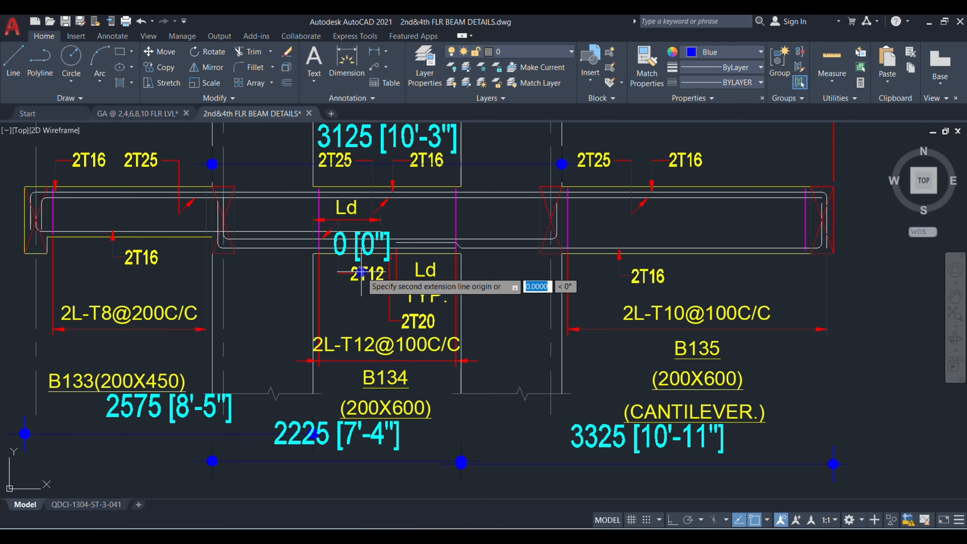
key("Escape")
Return to Excel and rename the "Bottom Extra For B7" row to "Bottom Extra For B134".
key("alt+Tab")
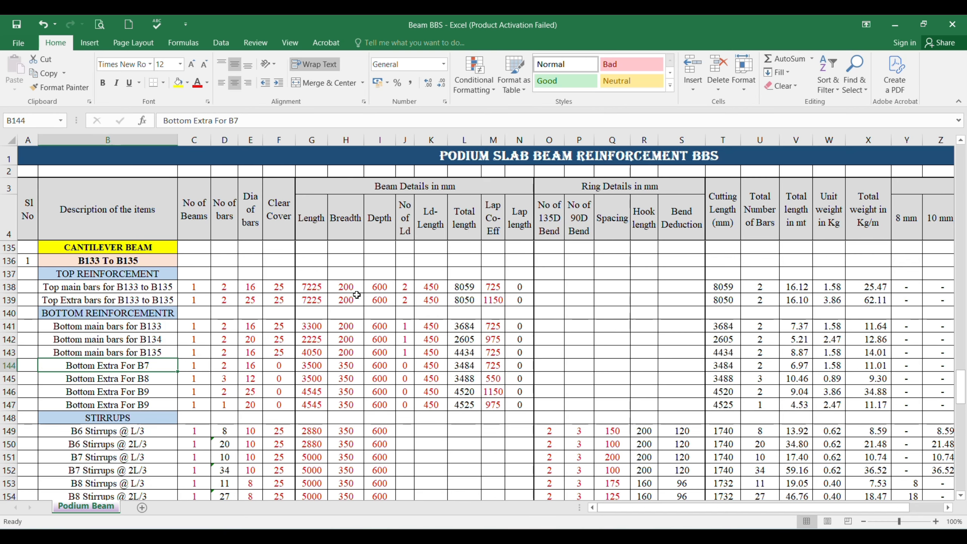
left_click(270, 122)
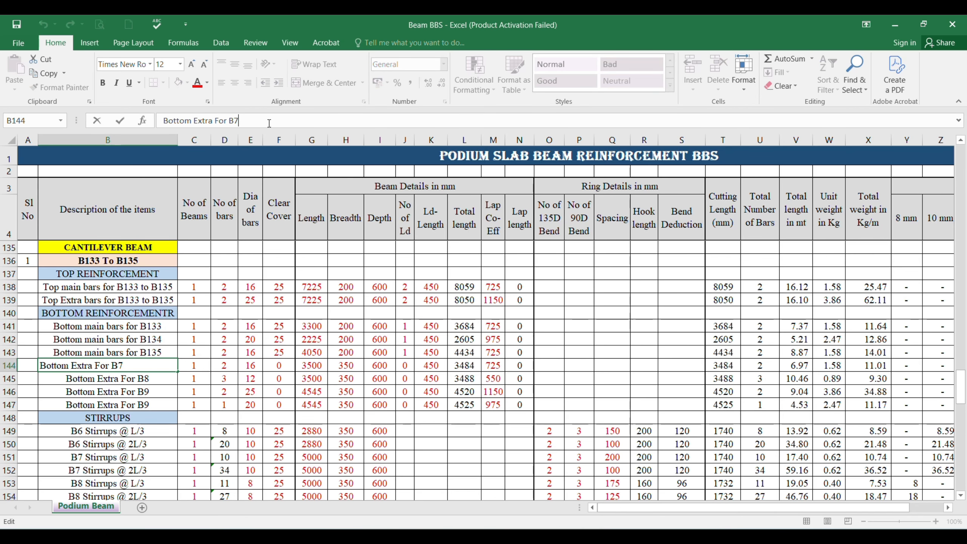
key("BackSpace")
type("134")
key("Tab")
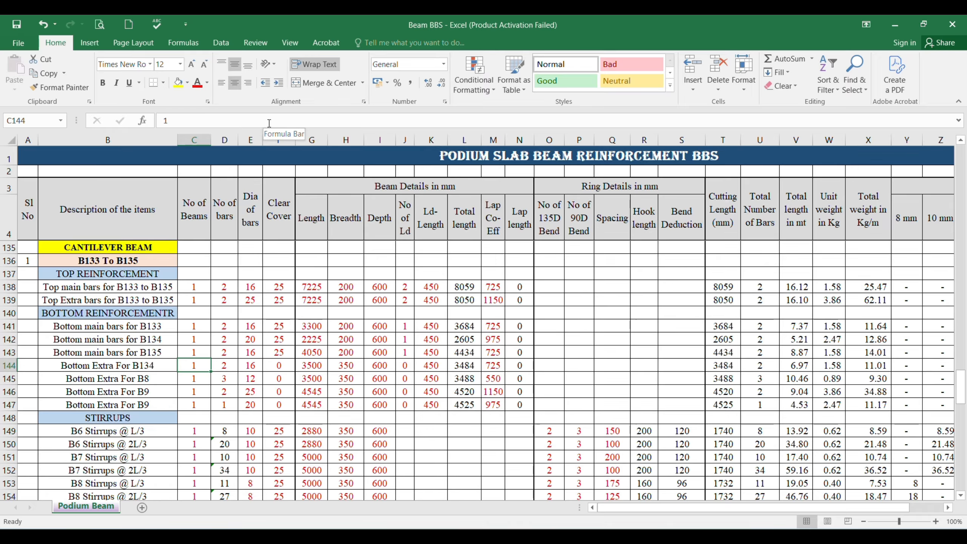
Set the B134 bottom extra bars' diameter to 12 and their clear cover to 25.
key("Tab")
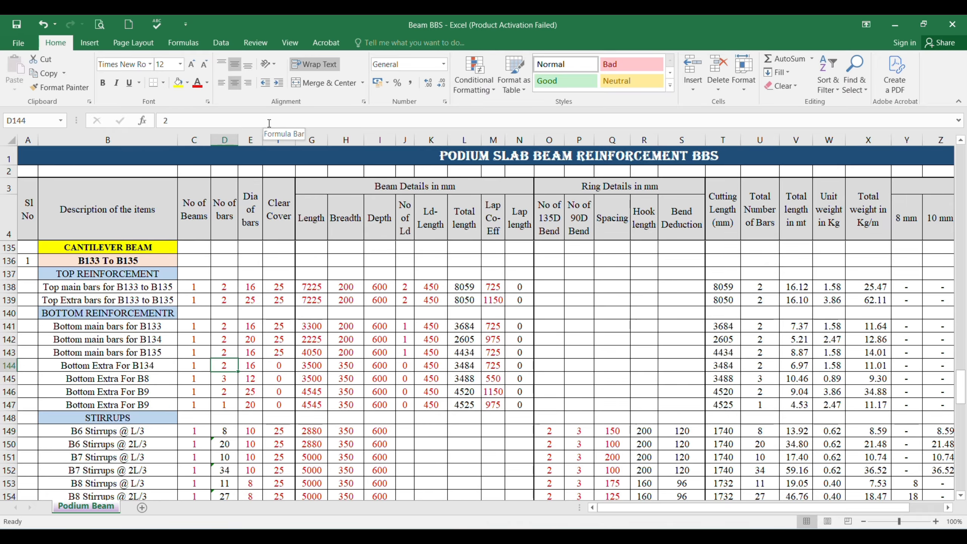
key("Tab")
type("12")
key("Tab")
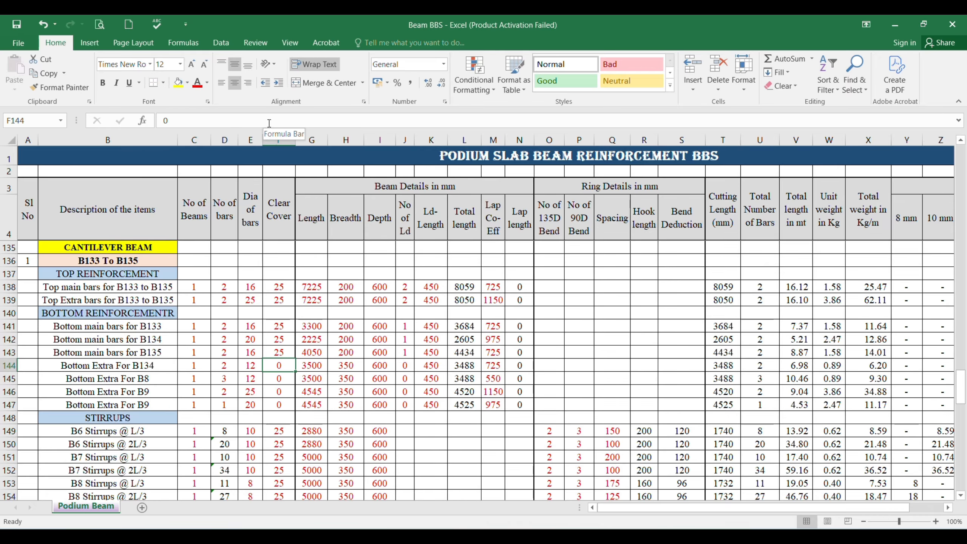
type("25")
key("Tab")
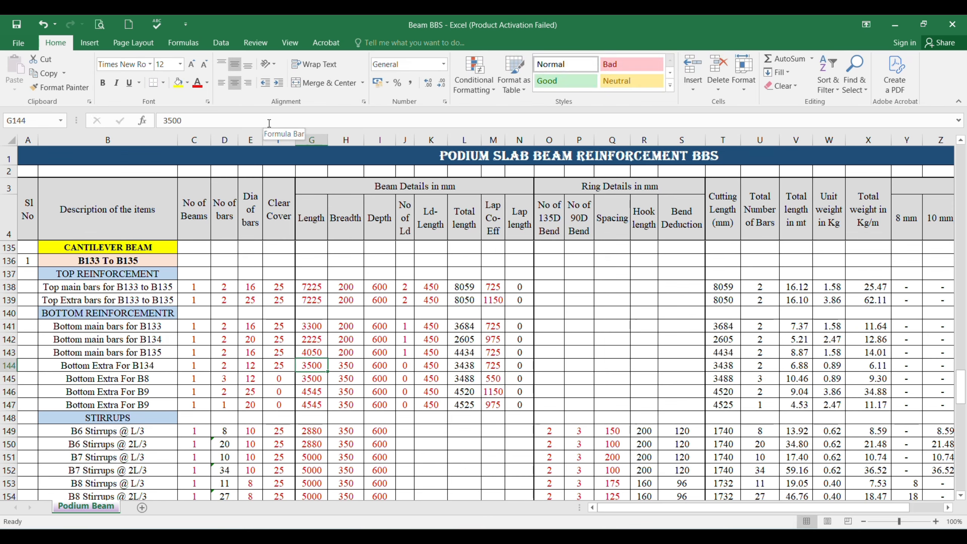
Check the B134 extra bar dimension in AutoCAD and set the bars' length to 3125 and breadth to 200 in Excel.
key("alt+Tab")
type("3125")
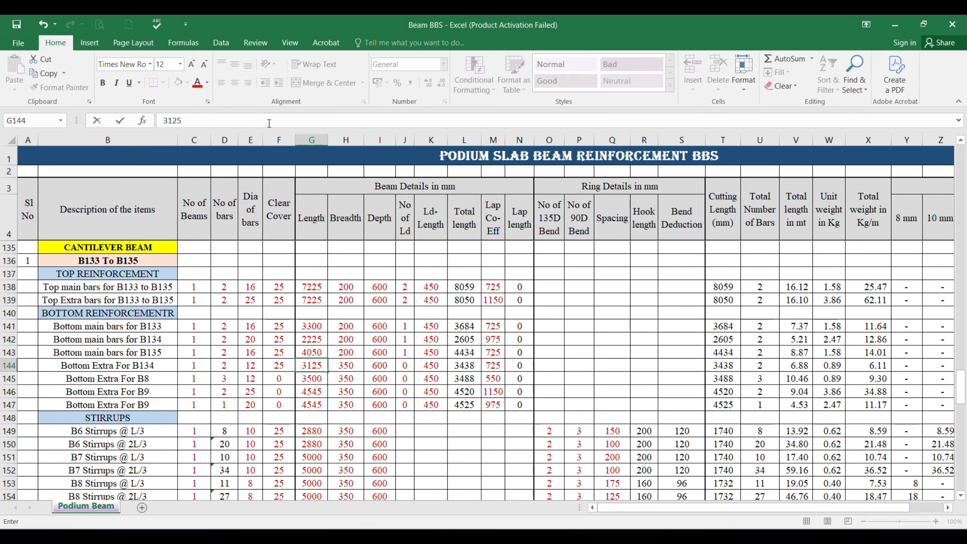
key("Tab")
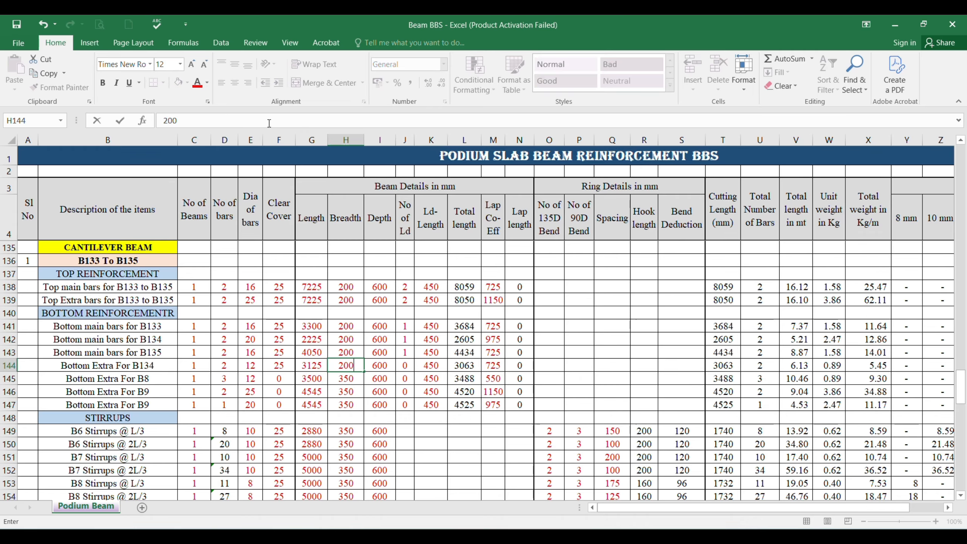
key("Tab")
key("Tab")
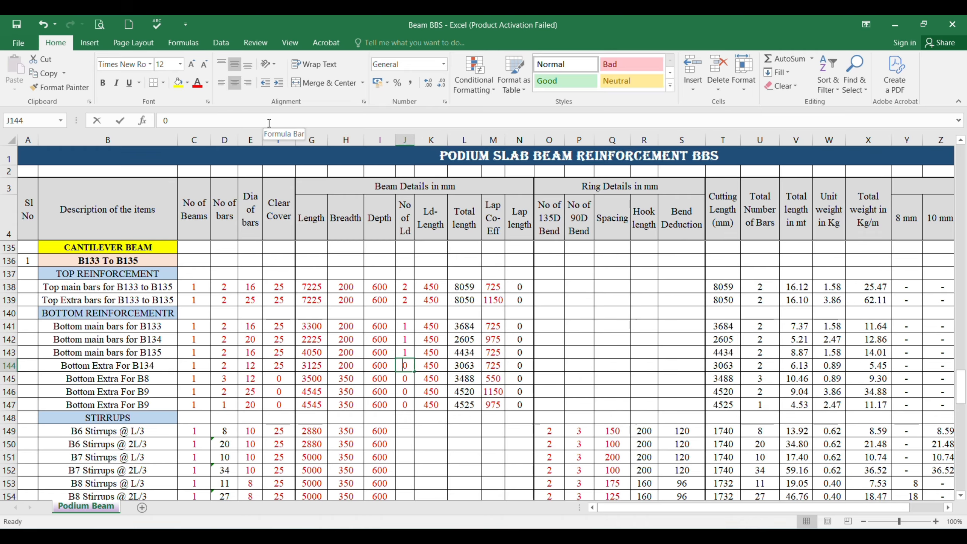
Set the B134 bottom extra bars' number of Ld to 2 and their lap coefficient to 550.
type("2")
key("Tab")
key("Tab")
key("Tab")
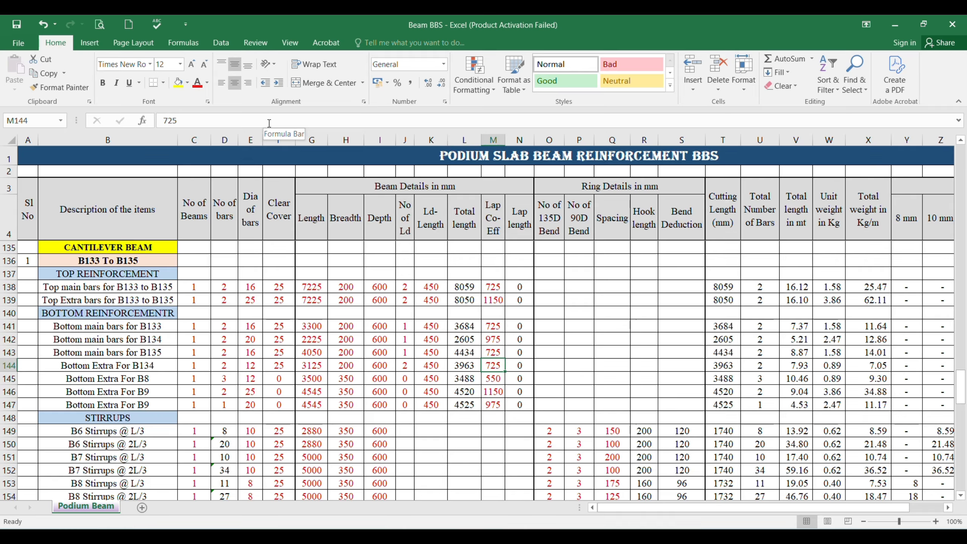
type("550")
key("Return")
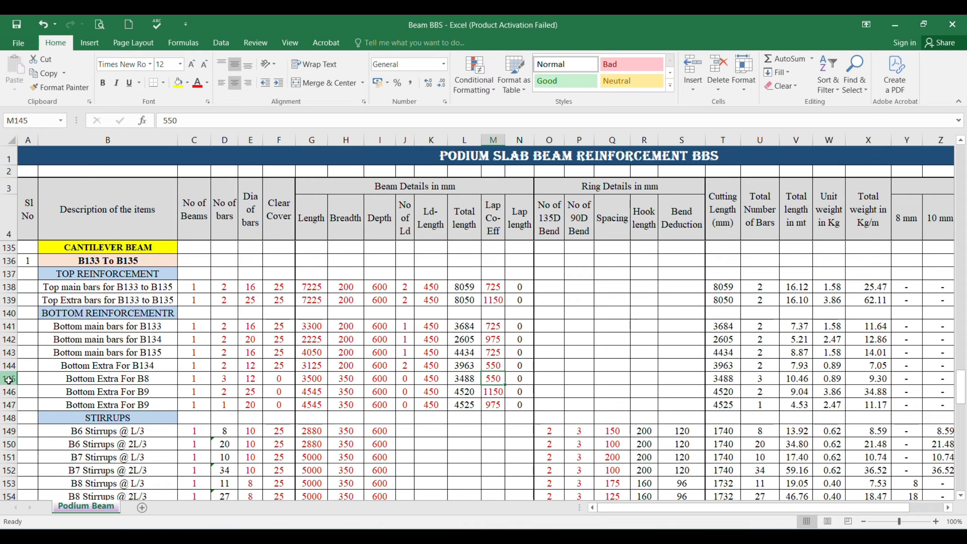
Delete the three unneeded rows 145 to 147 holding the bottom extra bars for B8 and B9.
left_click_drag(10, 379, 11, 405)
right_click(11, 405)
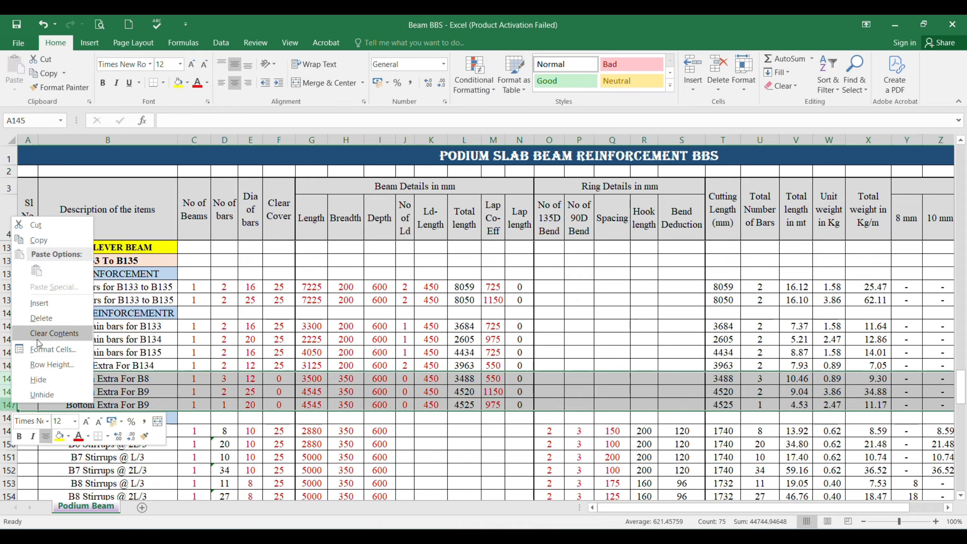
left_click(38, 324)
scroll(254, 398, "down", 2)
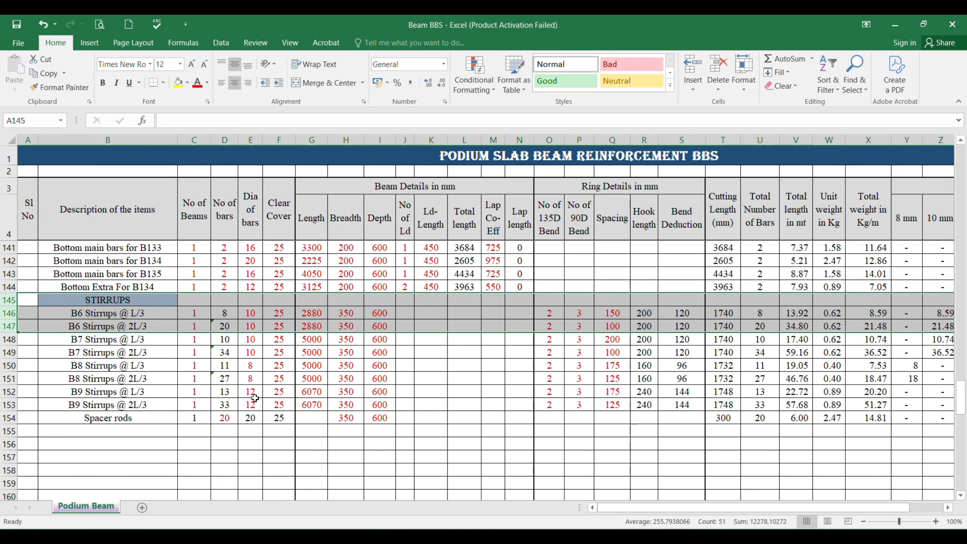
Rename the two B6 stirrup rows to B133 Stirrups @ L/3 and B133 Stirrups @ 2L/3.
left_click(139, 301)
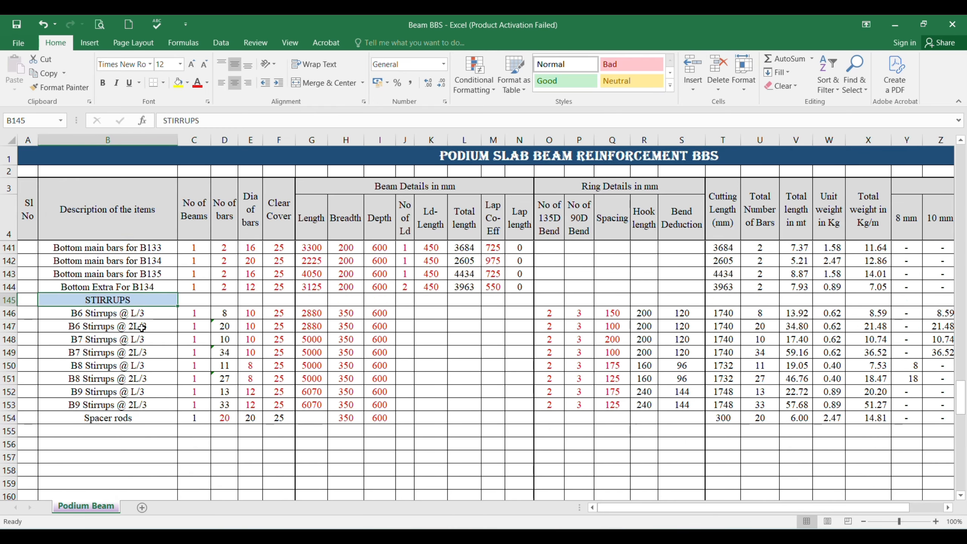
left_click(95, 313)
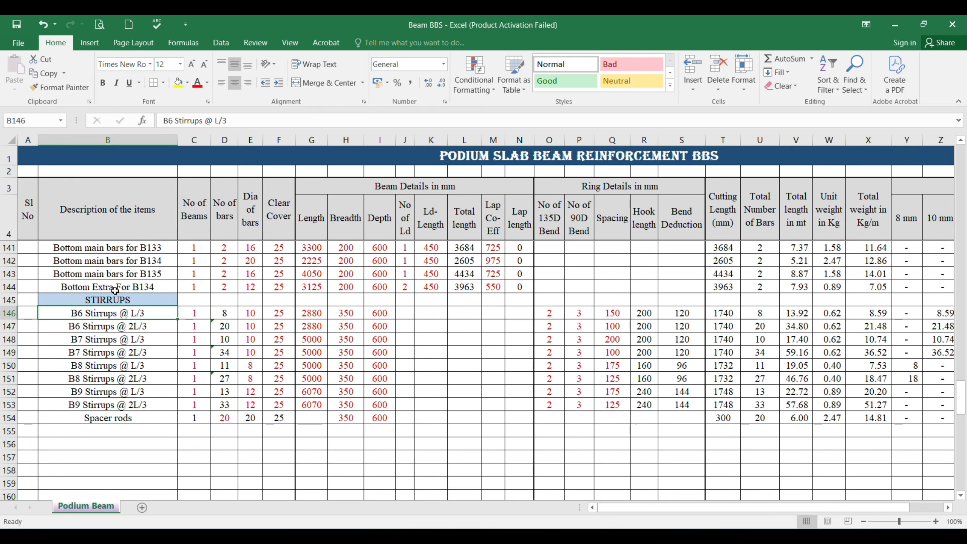
left_click(169, 121)
key("BackSpace")
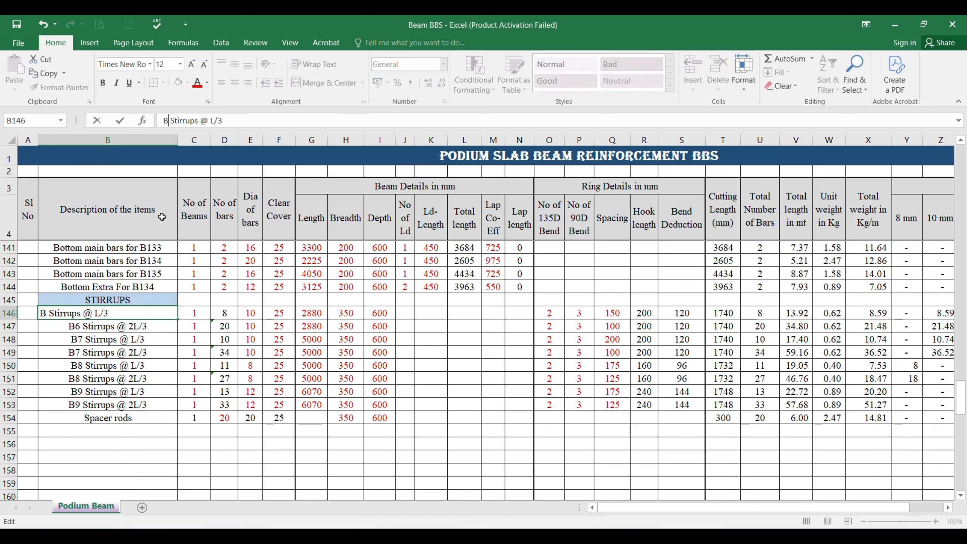
type("133")
key("Return")
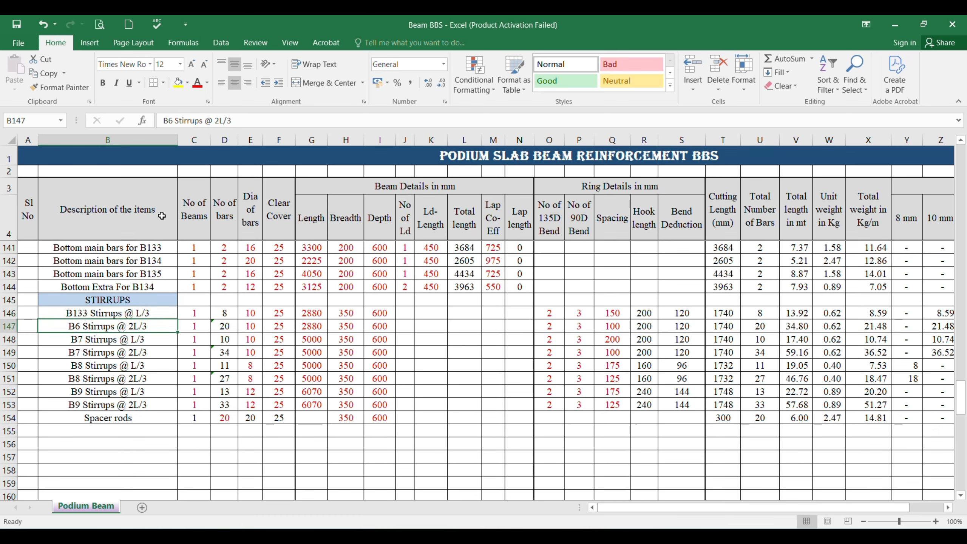
left_click(173, 121)
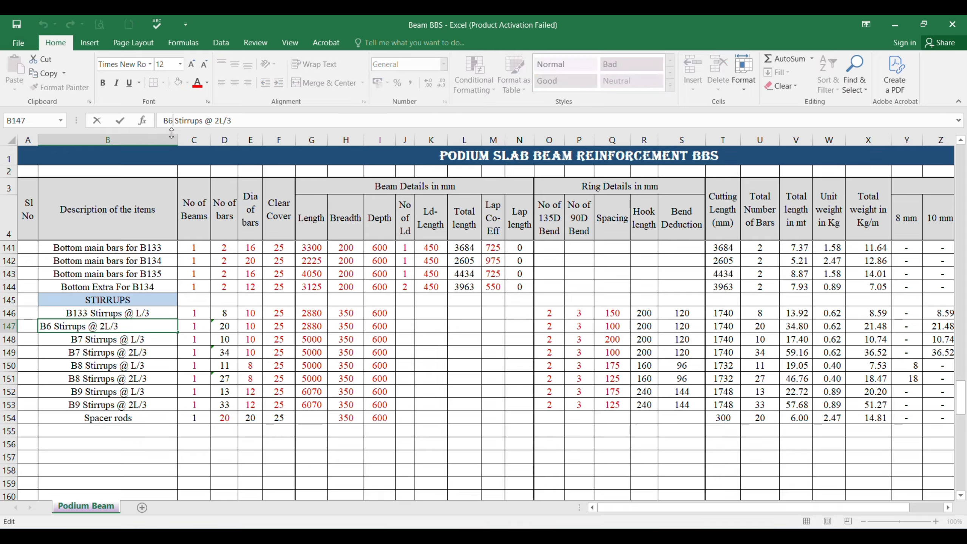
key("BackSpace")
type("133")
key("Return")
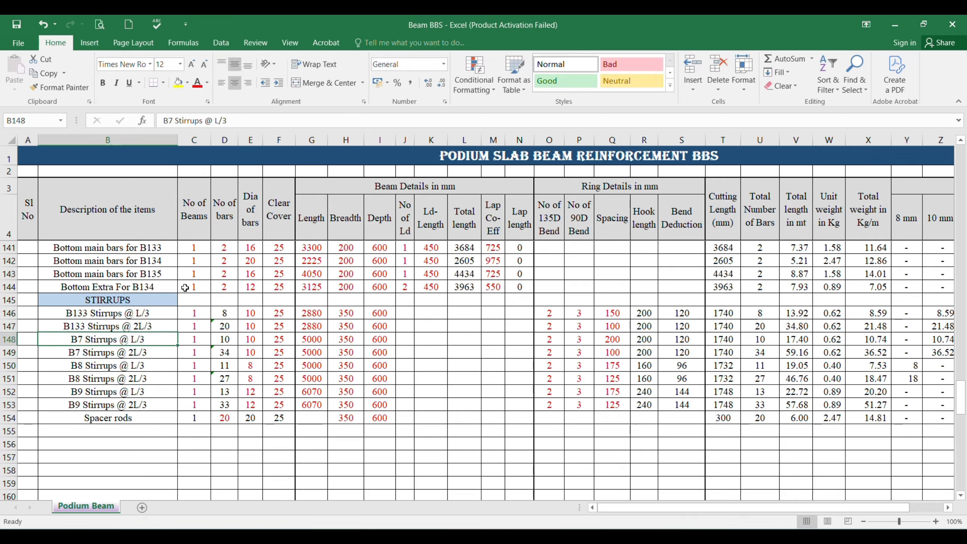
Rename the two B7 stirrup rows to B134 Stirrups @ L/3 and B134 Stirrups @ 2L/3.
left_click(173, 122)
key("BackSpace")
type("134")
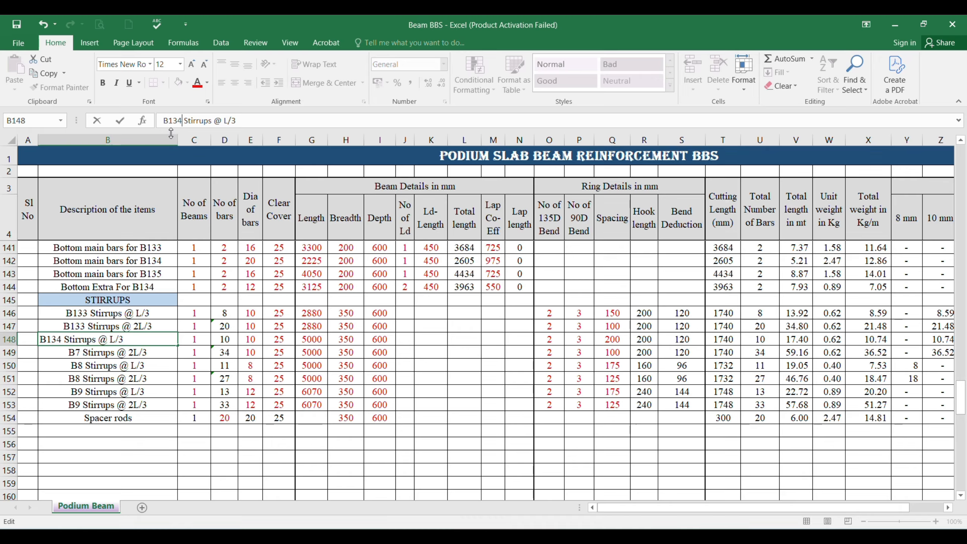
key("Return")
left_click(171, 121)
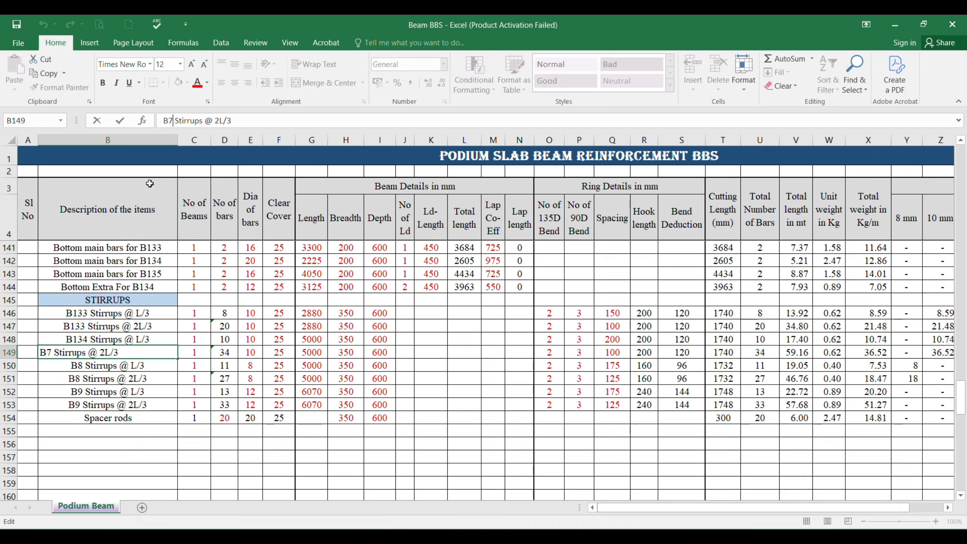
key("BackSpace")
type("134")
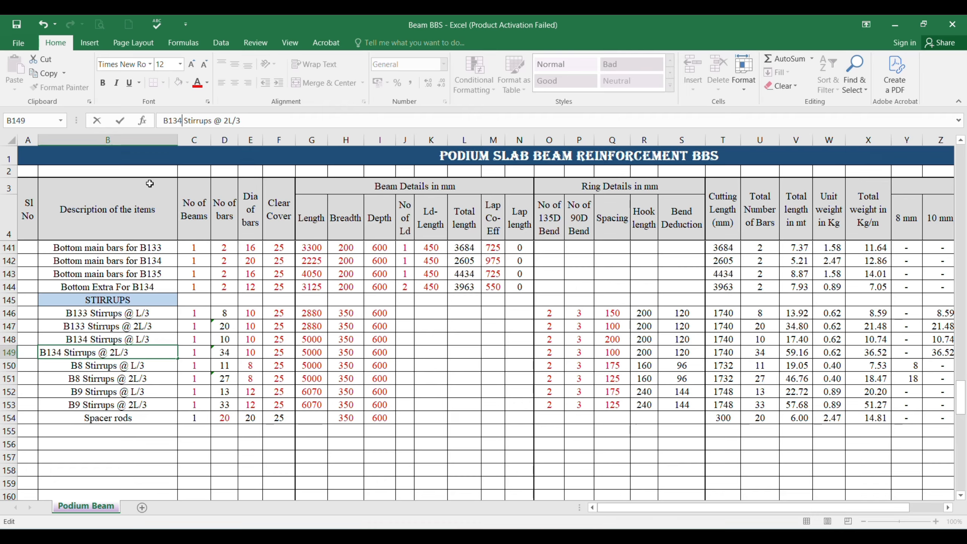
key("Return")
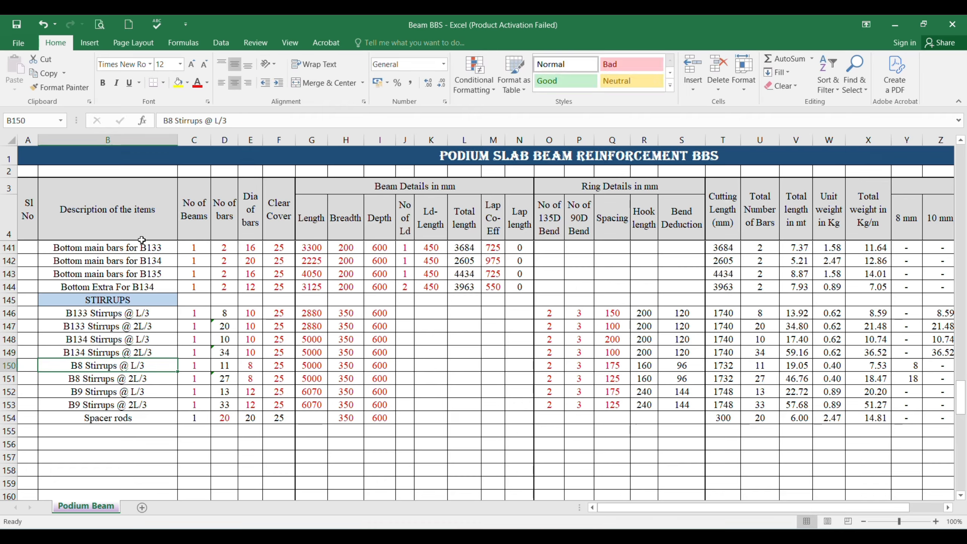
Rename the two B8 stirrup rows to B135 Stirrups @ L/3 and B135 Stirrups @ 2L/3.
left_click(171, 121)
key("BackSpace")
type("135")
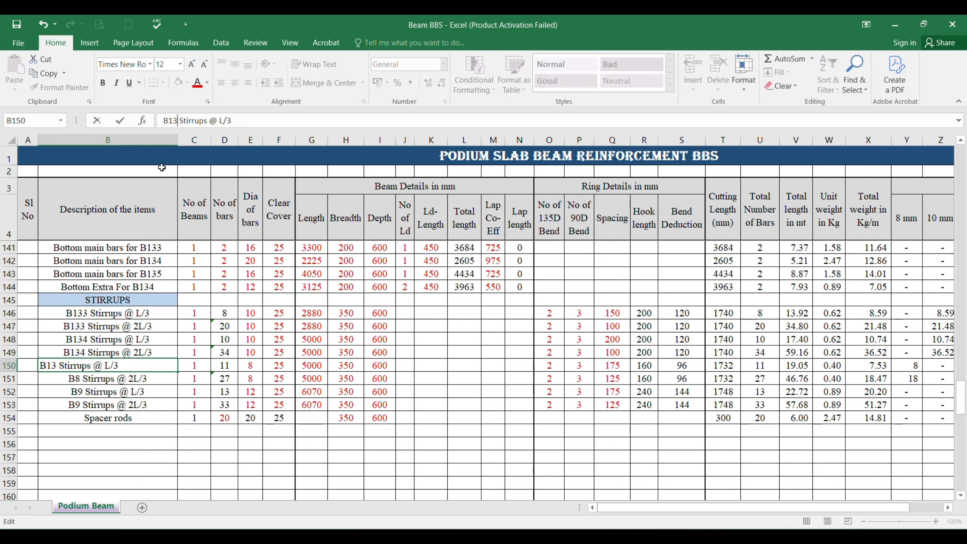
key("Return")
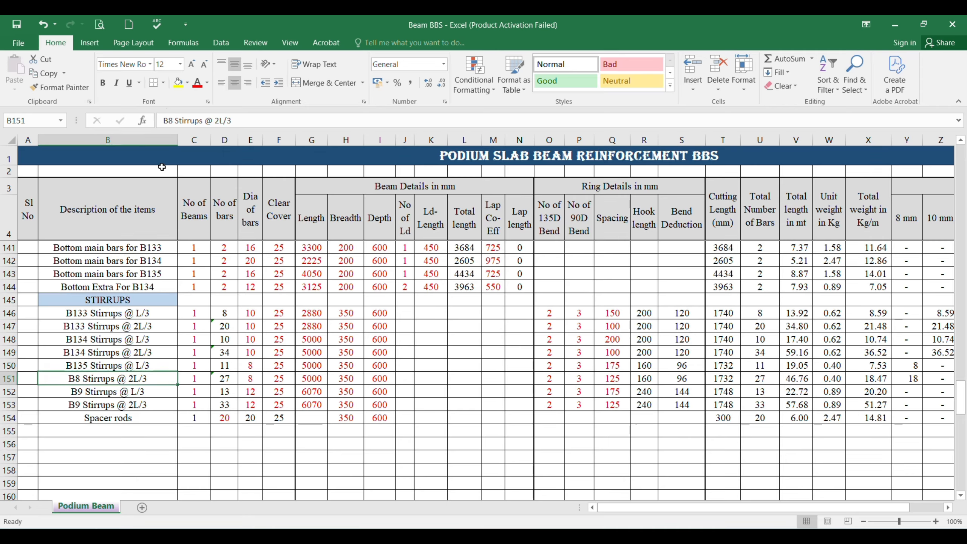
left_click(171, 121)
key("BackSpace")
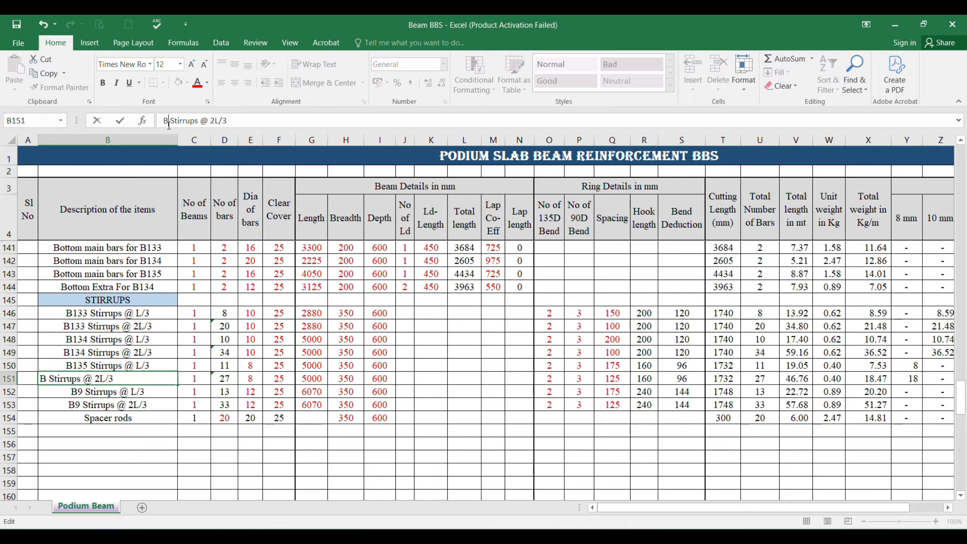
type("135")
key("Return")
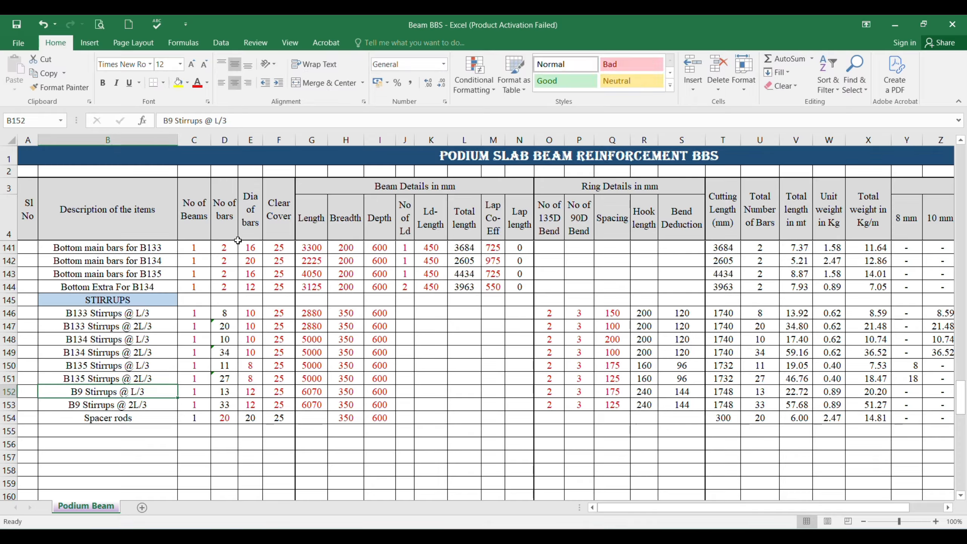
Delete the two unneeded B9 stirrup rows, 152 and 153.
left_click_drag(8, 392, 9, 402)
right_click(8, 401)
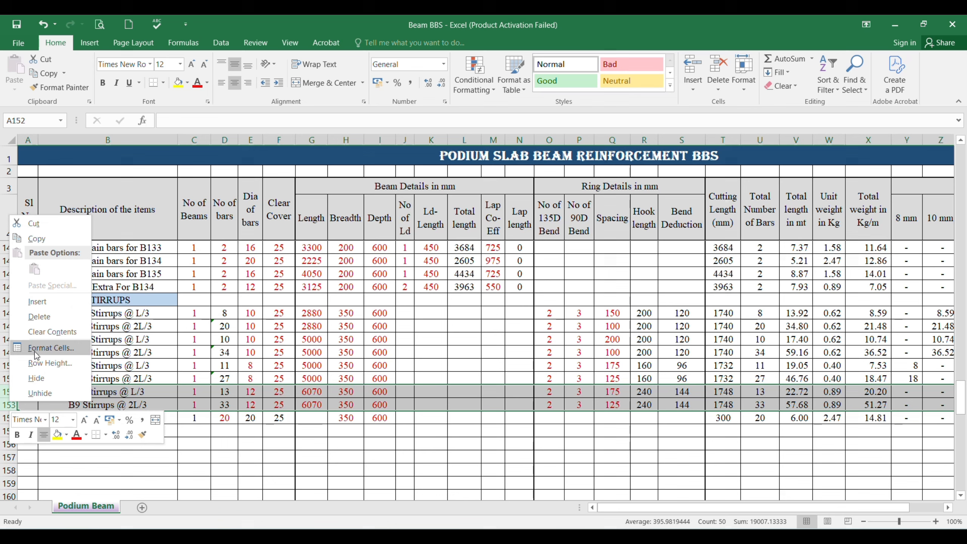
left_click(42, 322)
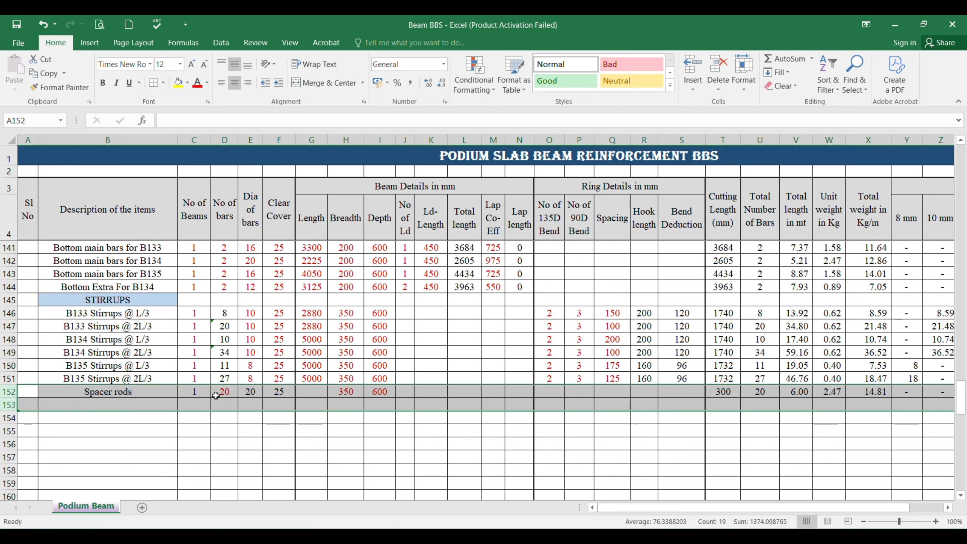
Check the B133 stirrup callout in AutoCAD and set the bar diameter of both B133 stirrup rows to 8 in Excel.
left_click(253, 313)
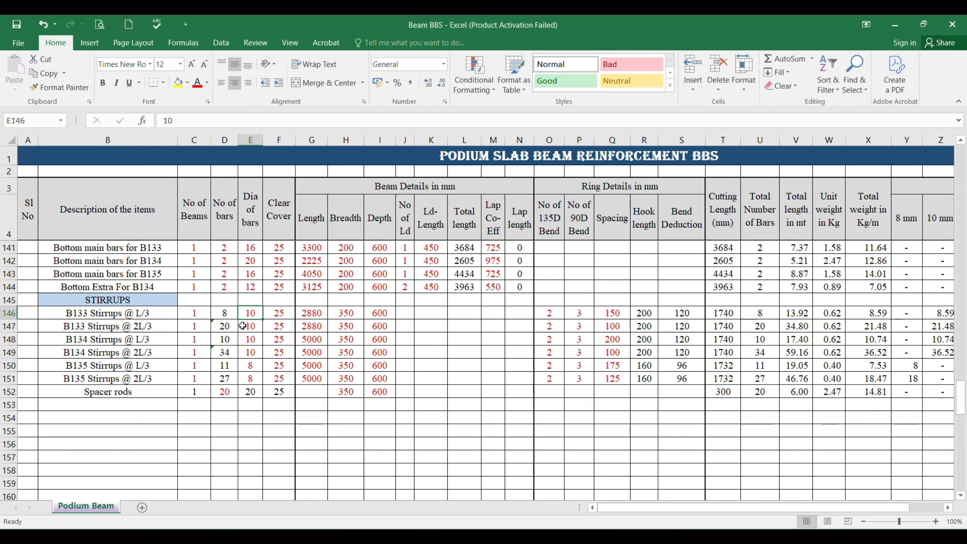
key("alt+Tab")
key("alt+Tab")
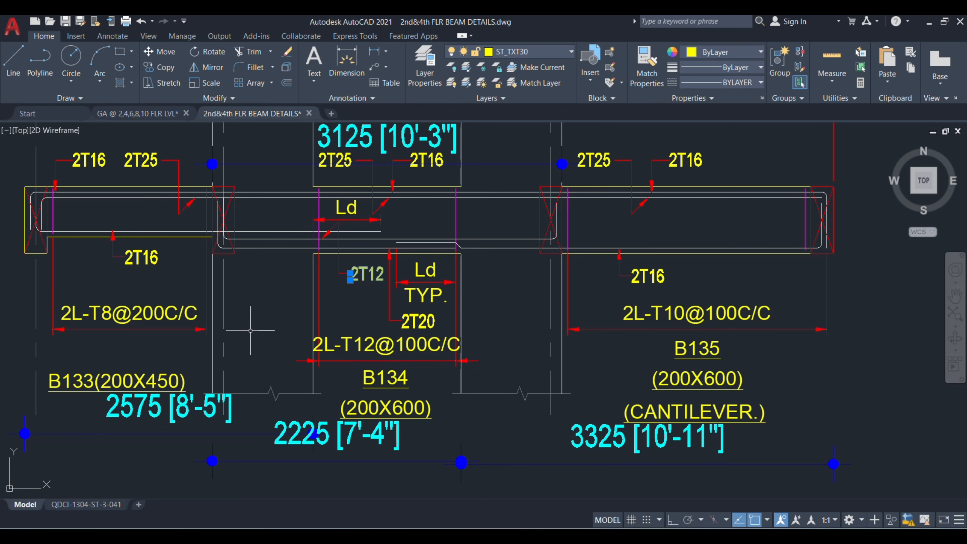
left_click_drag(260, 319, 473, 294)
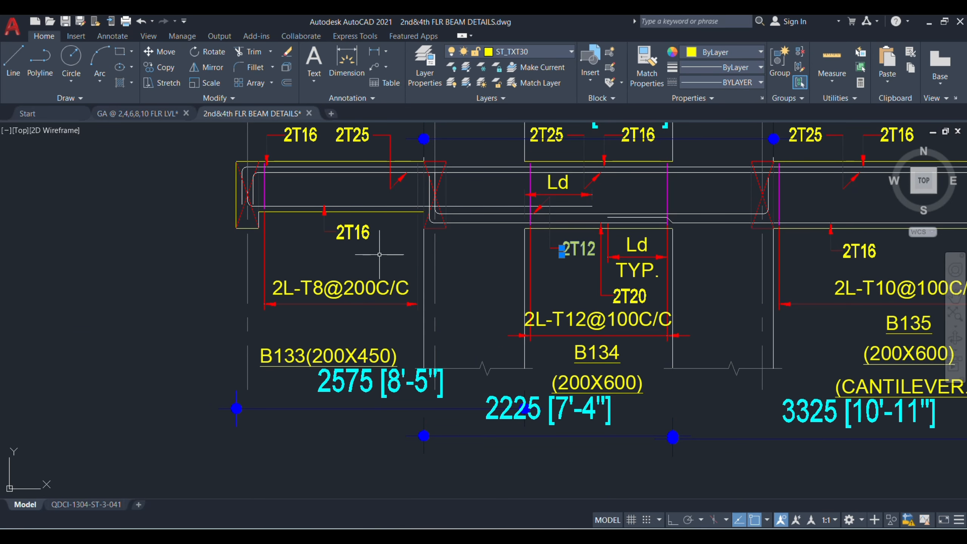
mouse_move(362, 257)
left_mouse_down()
mouse_move(352, 312)
mouse_move(322, 310)
mouse_move(327, 324)
left_mouse_up()
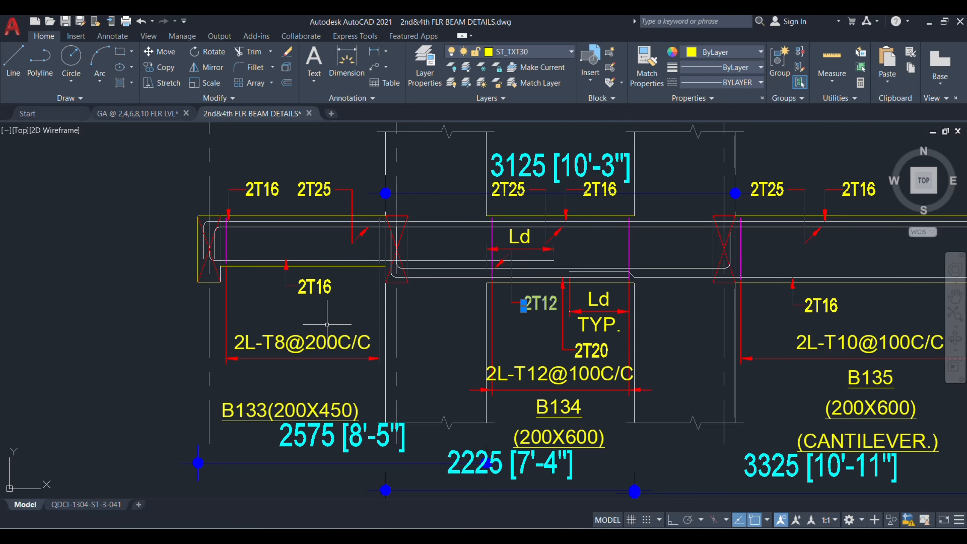
key("alt+Tab")
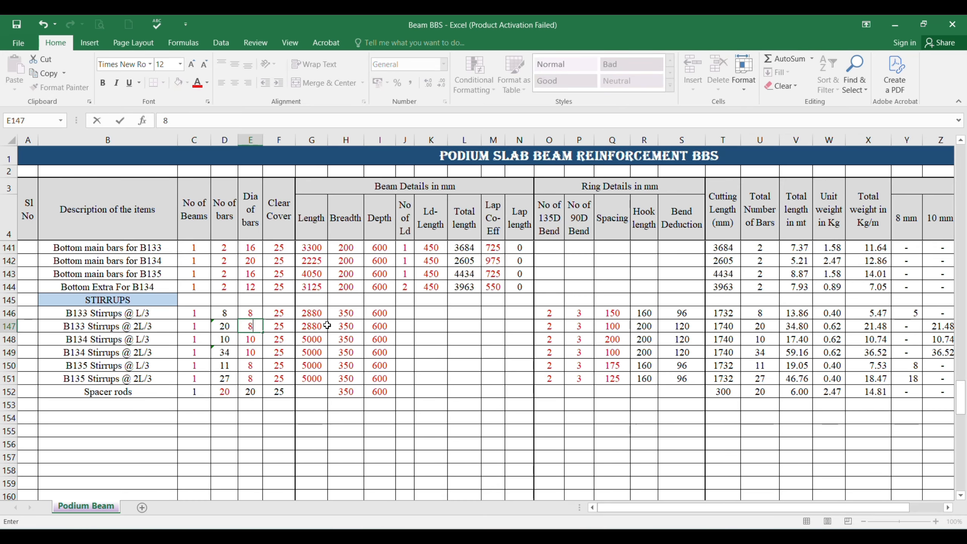
type("8")
key("Tab")
key("Tab")
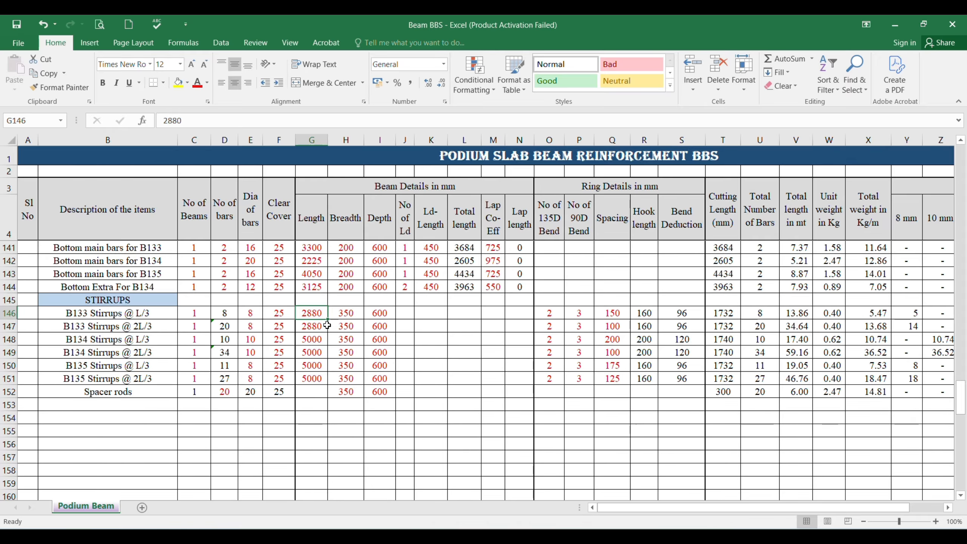
Switch to AutoCAD and dimension B133's clear span between the inner faces of its supports, placing the dimension just below the beam.
key("alt+Tab")
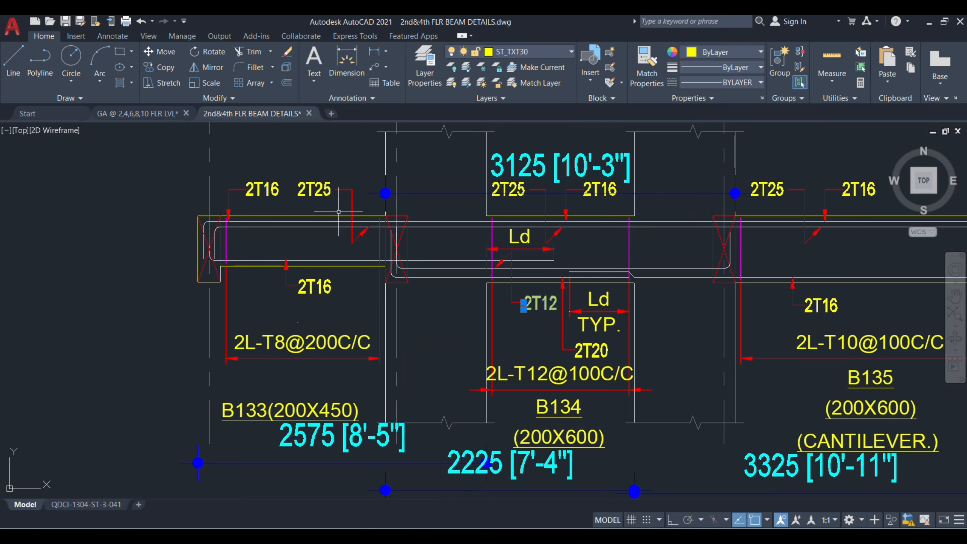
key("Escape")
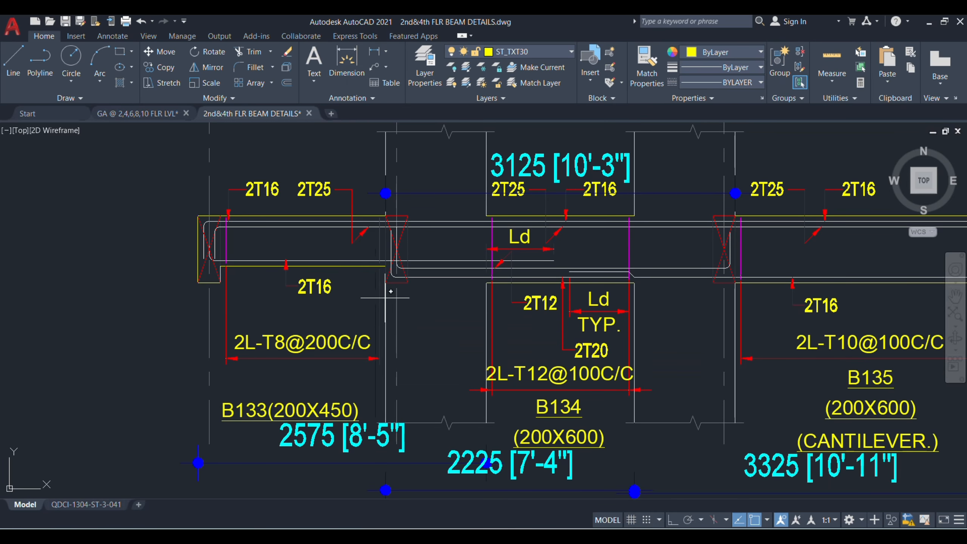
left_click(386, 283)
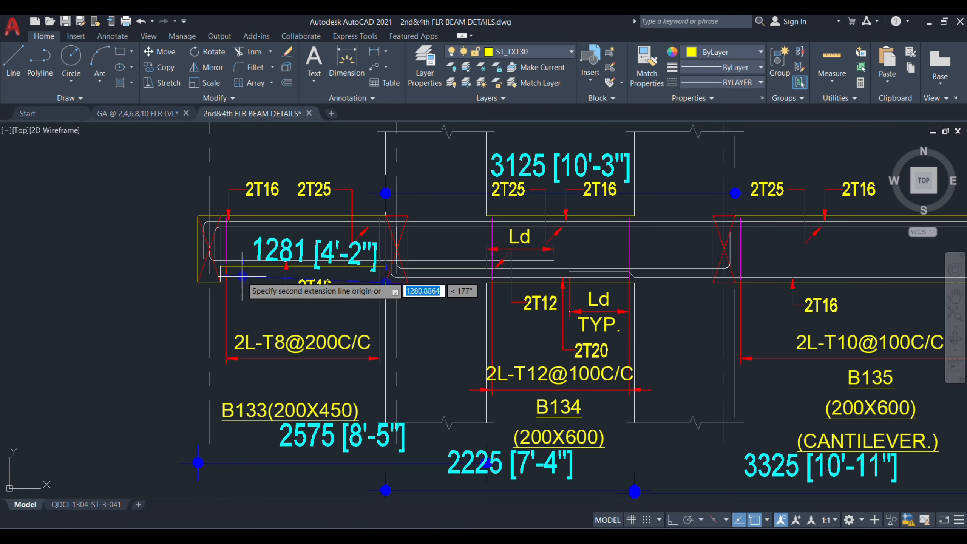
left_click(221, 282)
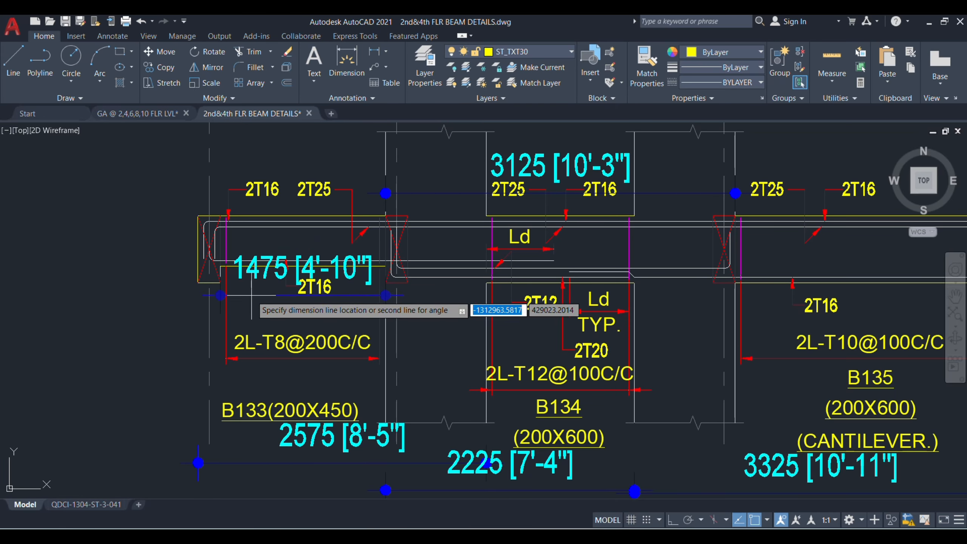
left_click(307, 321)
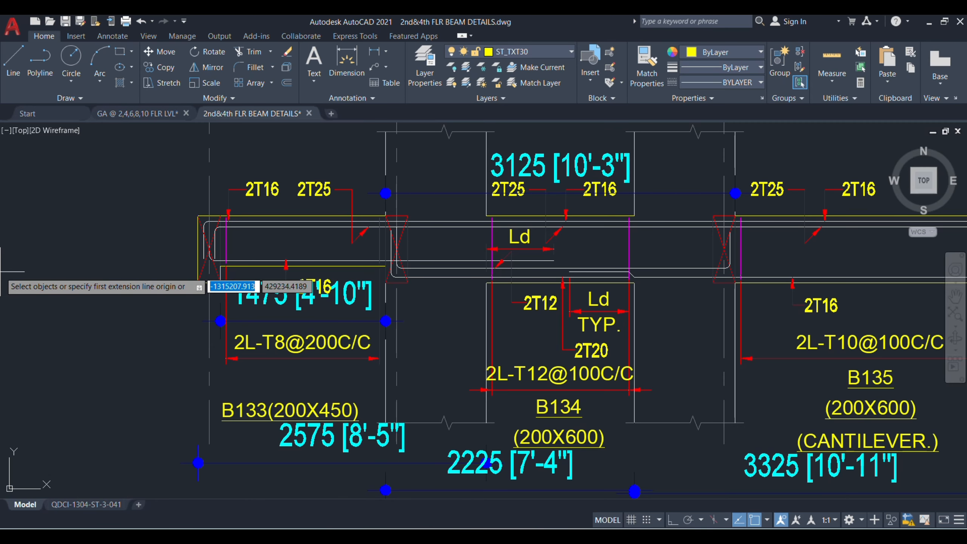
Return to Excel and set the length of both B133 stirrup rows to 1475.
key("alt+Tab")
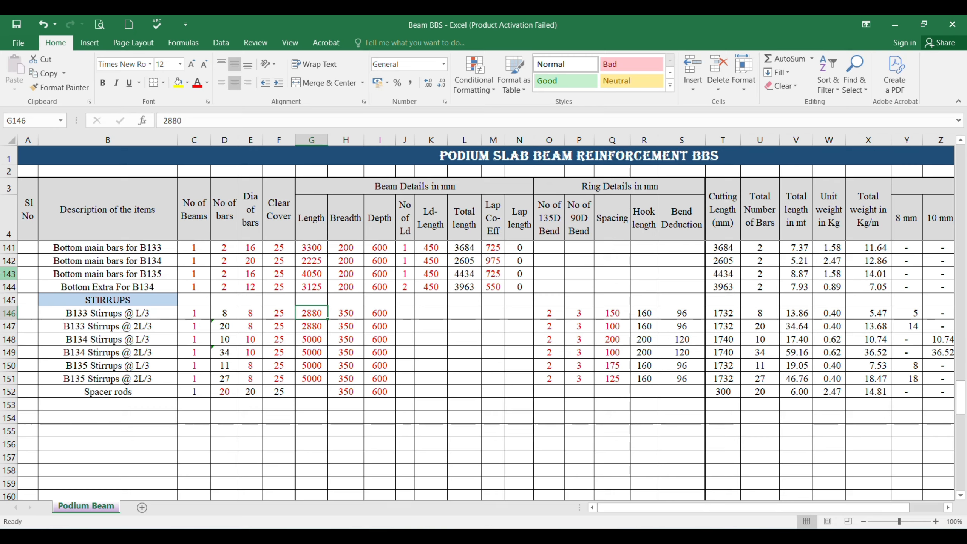
type("1475")
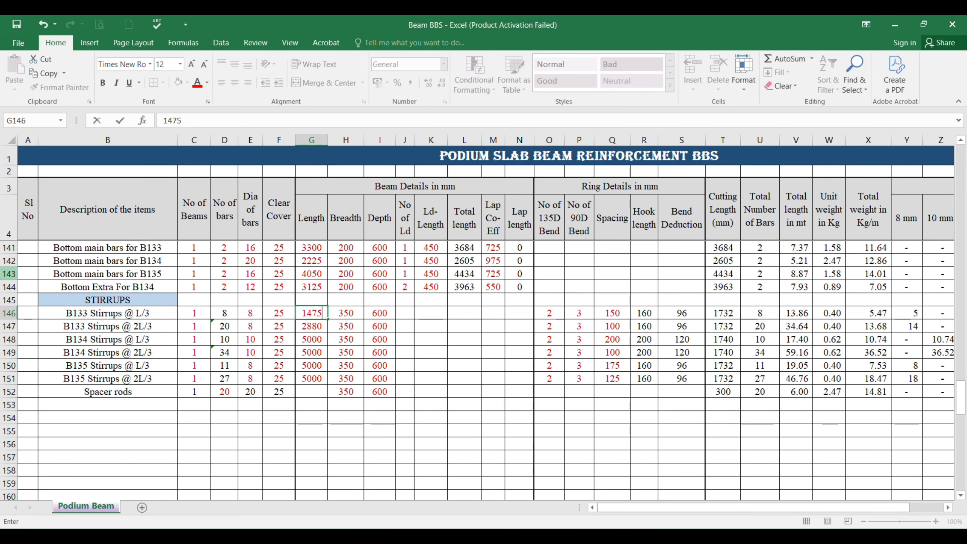
key("Return")
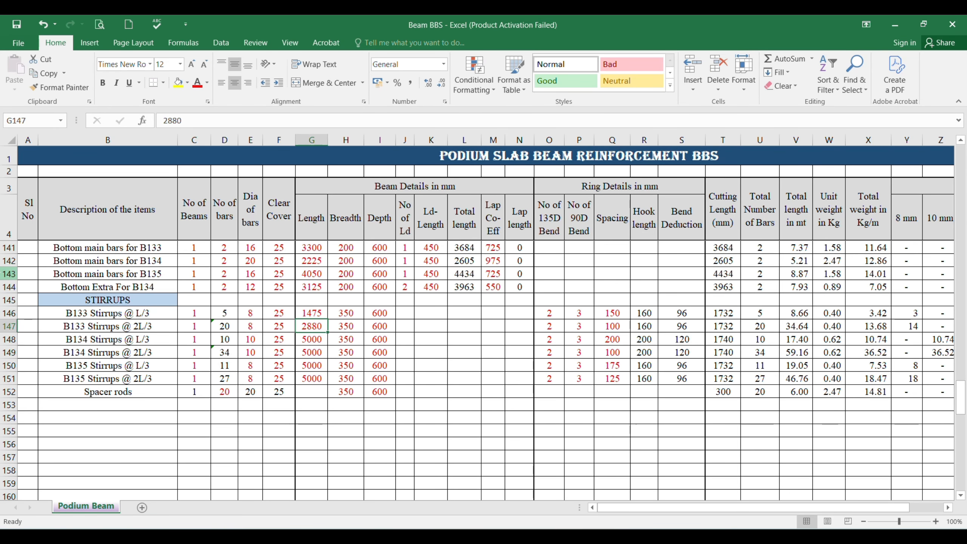
type("1475")
key("Tab")
Set the ring spacing of both B133 stirrup rows to 200.
key("Tab")
key("Right")
key("Right")
key("Right")
key("Right")
key("Right")
key("Right")
key("Right")
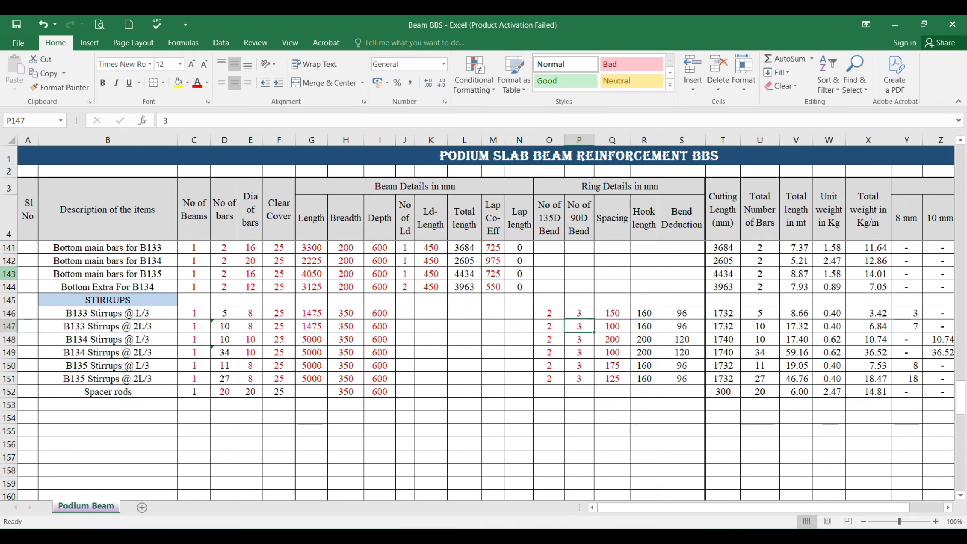
key("Right")
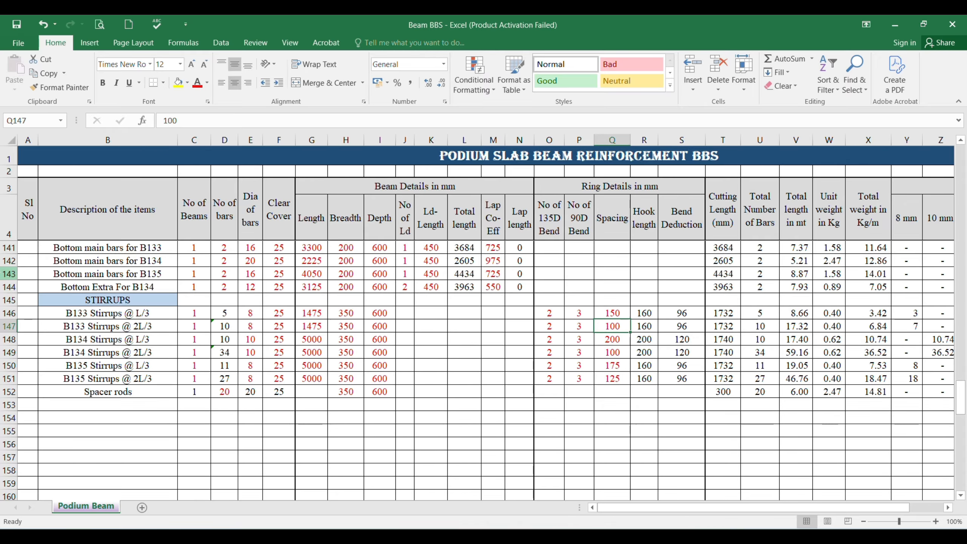
key("Up")
type("200")
key("Return")
type("200")
key("Return")
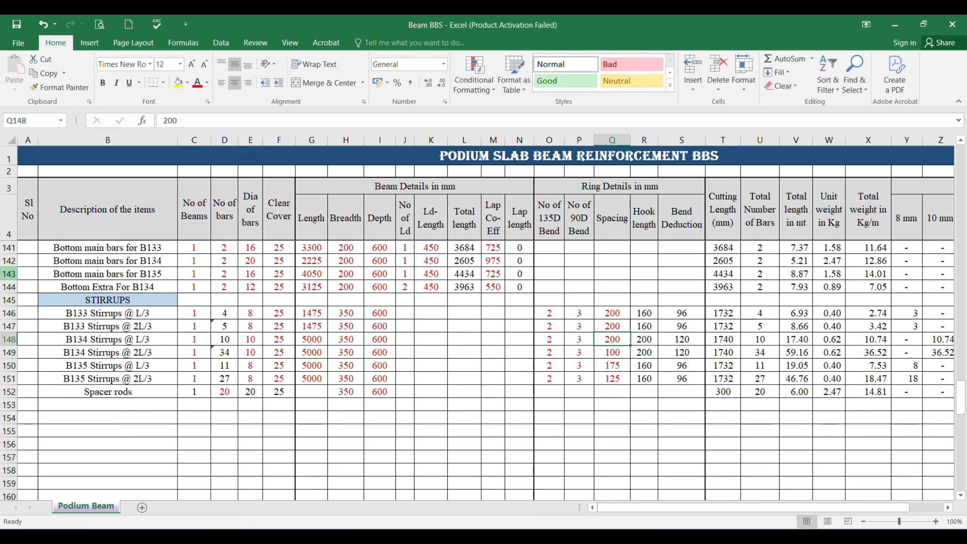
Switch to AutoCAD and dimension B134's clear span between its two vertical faces, placing the dimension below the existing dimensions.
left_click(250, 341)
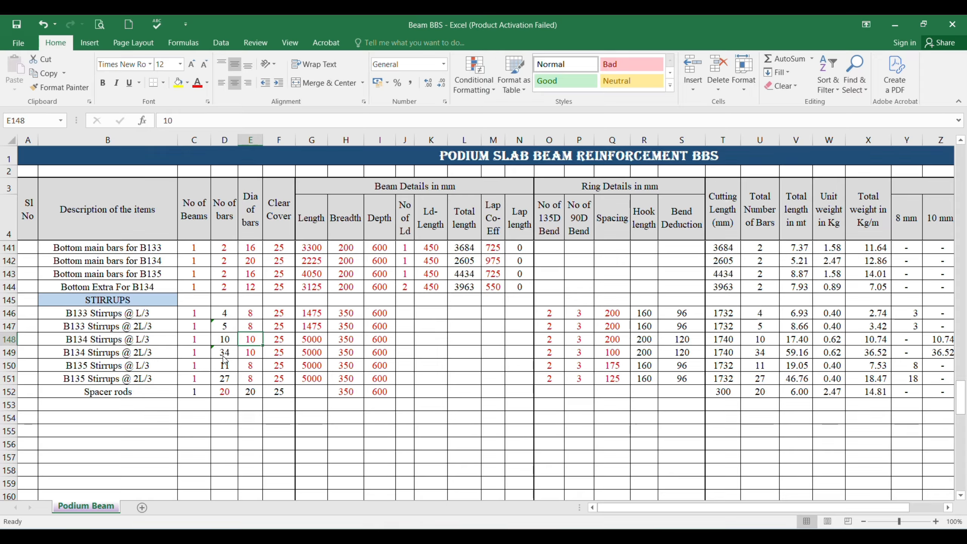
key("alt+Tab")
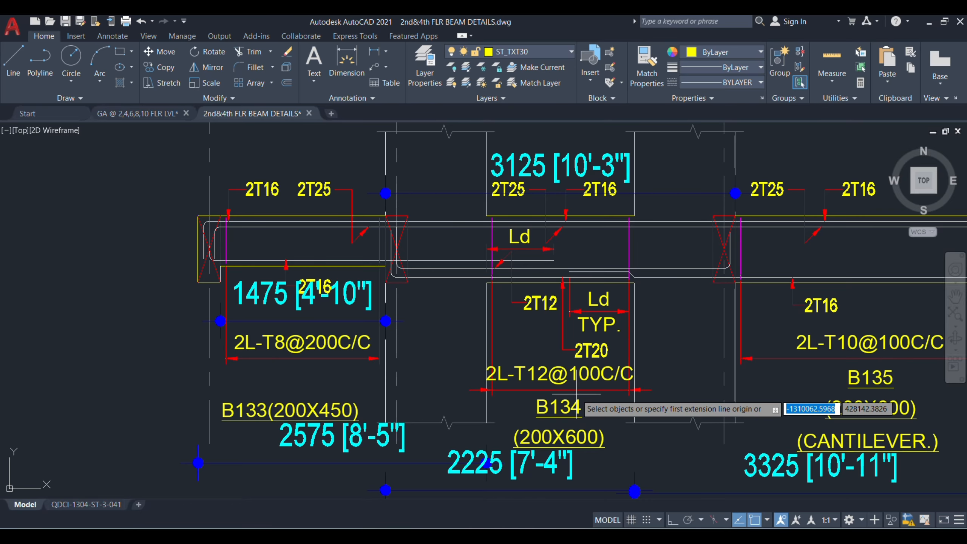
left_click_drag(567, 396, 472, 350)
left_click_drag(431, 303, 452, 320)
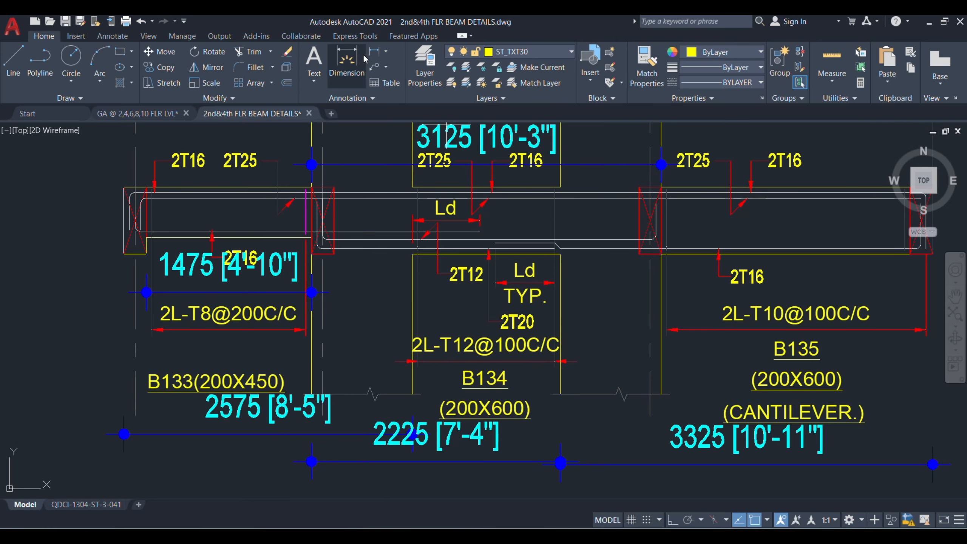
left_click(412, 393)
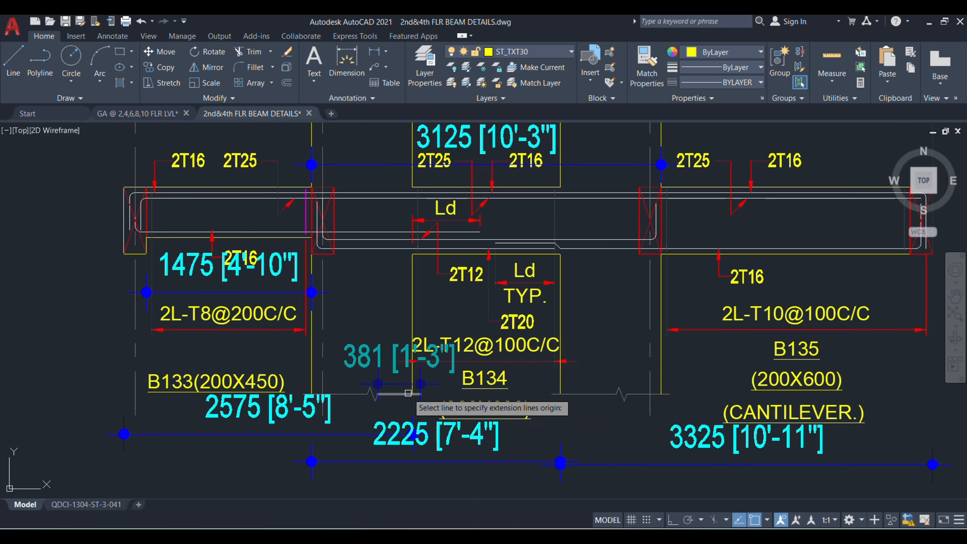
left_click(561, 393)
scroll(541, 481, "down", 2)
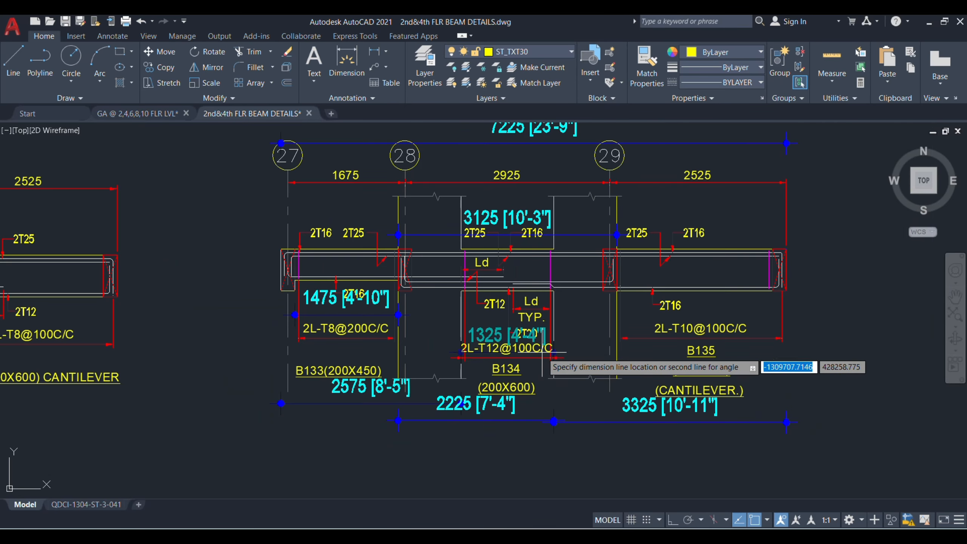
left_click(517, 443)
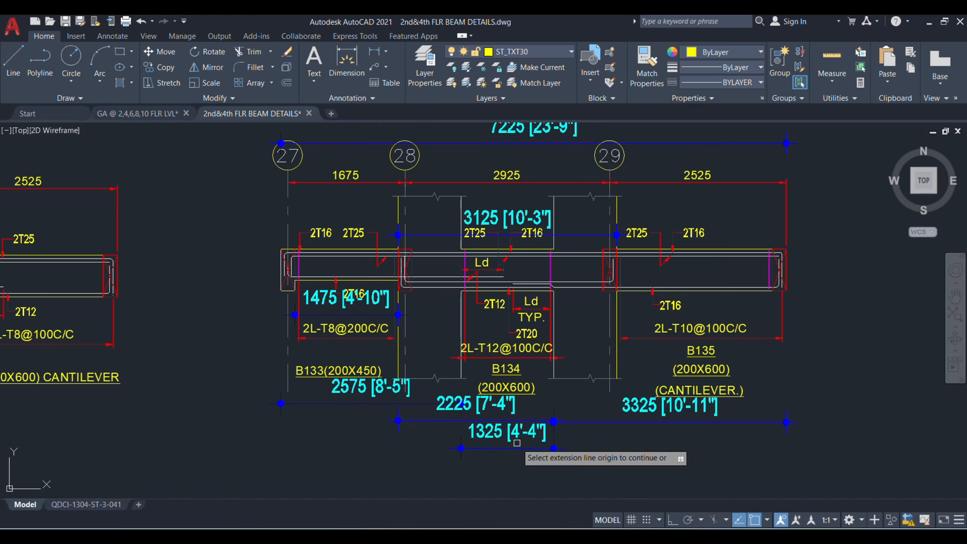
Return to Excel and set the bar diameter of both B134 stirrup rows to 12.
key("alt+Tab")
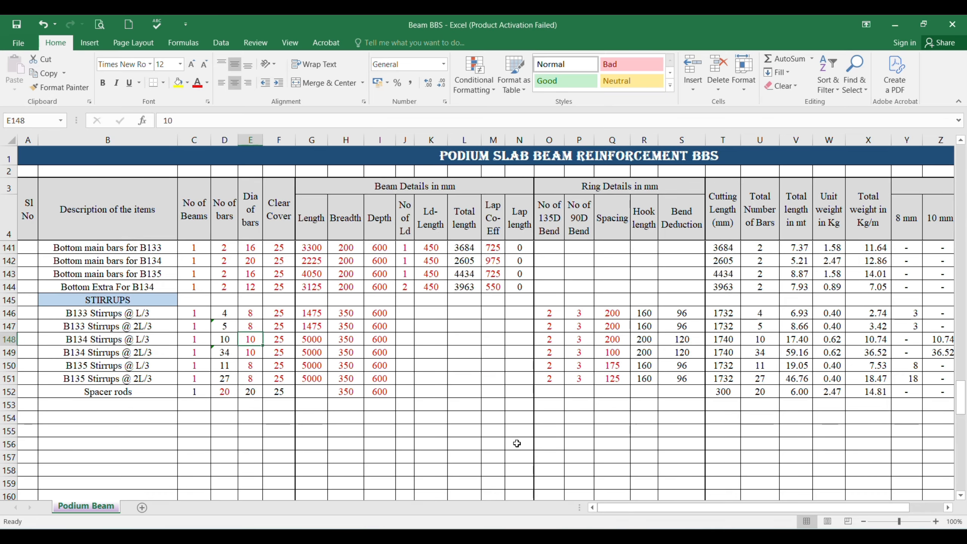
type("12")
key("Return")
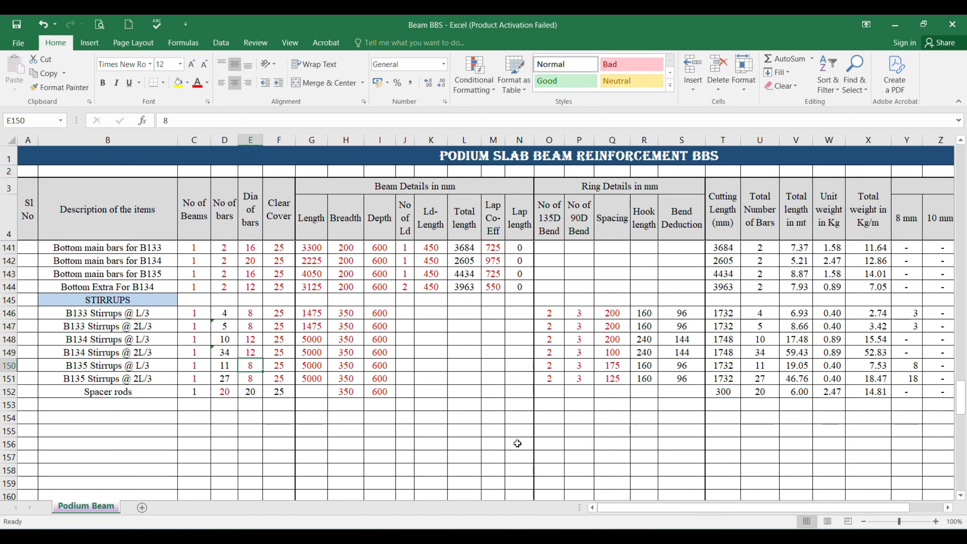
key("Return")
Set the length of both B134 stirrup rows to 1325.
left_click(312, 343)
double_click(313, 343)
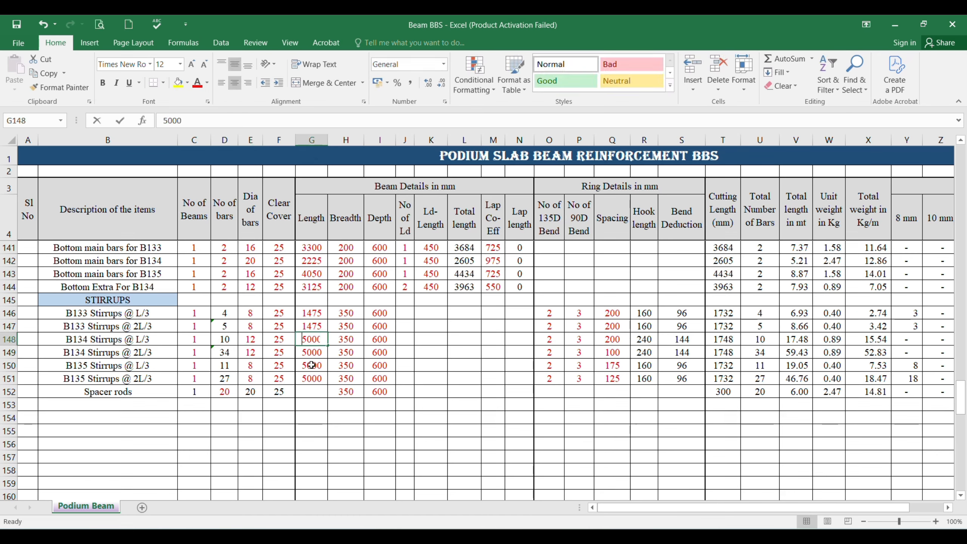
key("Delete")
key("Delete")
key("Delete")
key("Delete")
type("1325")
key("Return")
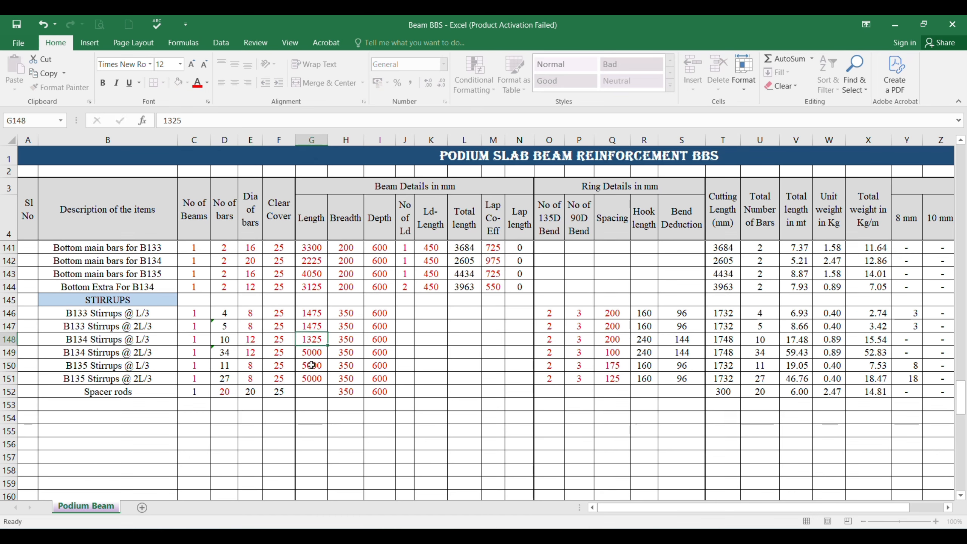
key("ctrl+d")
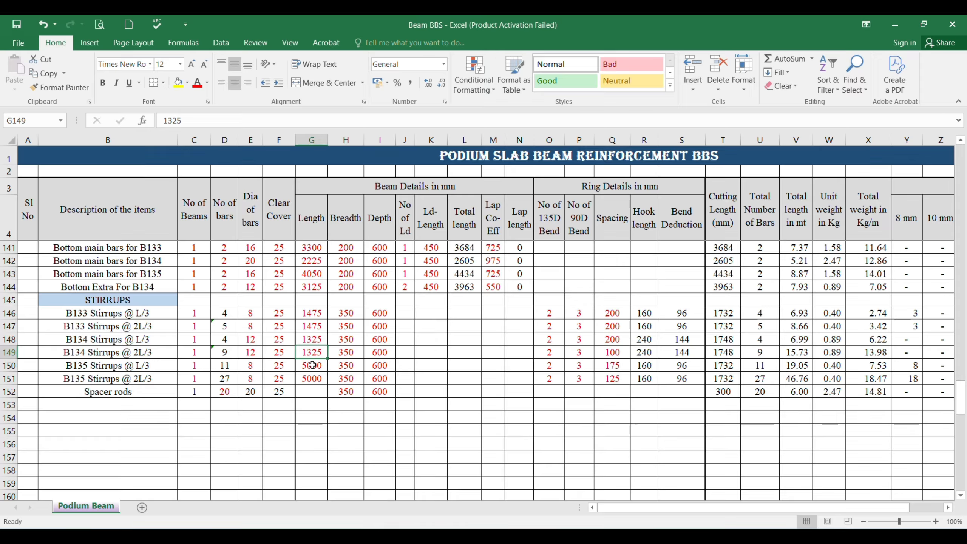
Set the ring spacing of both B134 stirrup rows to 100.
left_click(613, 340)
type("100")
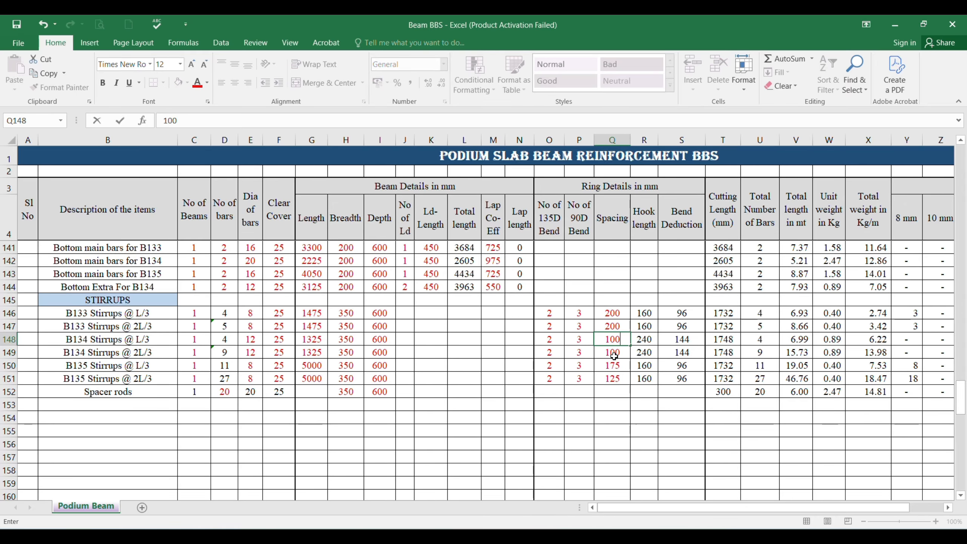
key("Return")
type("100")
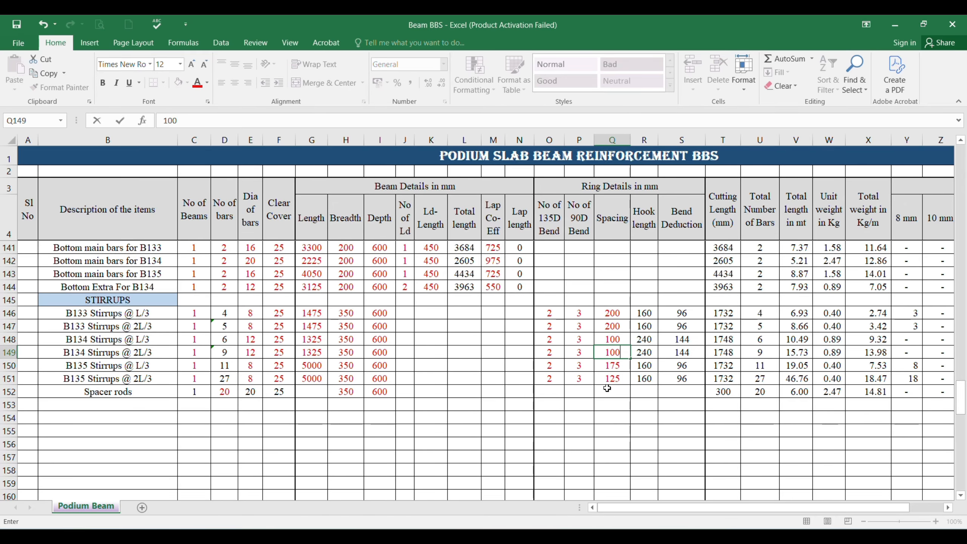
key("Return")
Check the B135 stirrup callout in AutoCAD and set the bar diameter of both B135 stirrup rows to 10 in Excel.
left_click(249, 365)
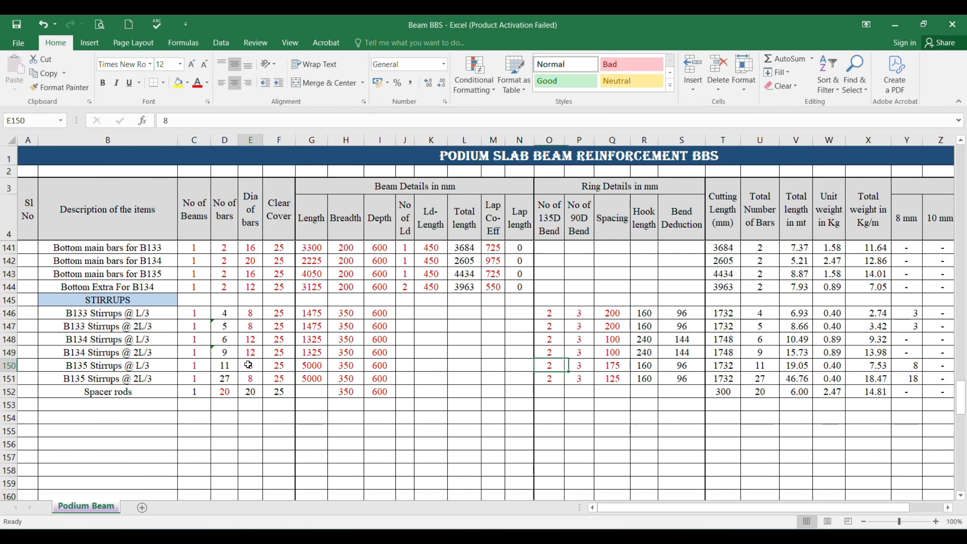
key("alt+Tab")
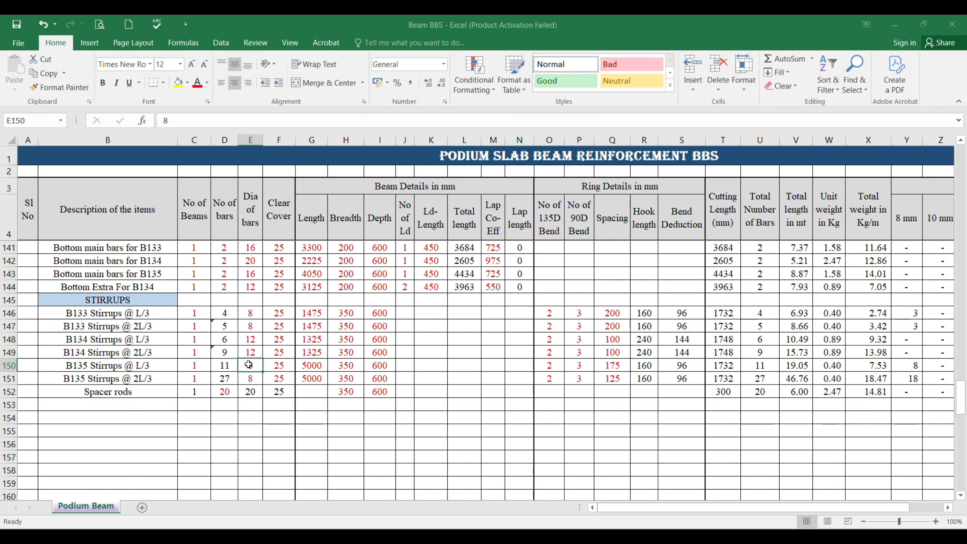
key("alt+Tab")
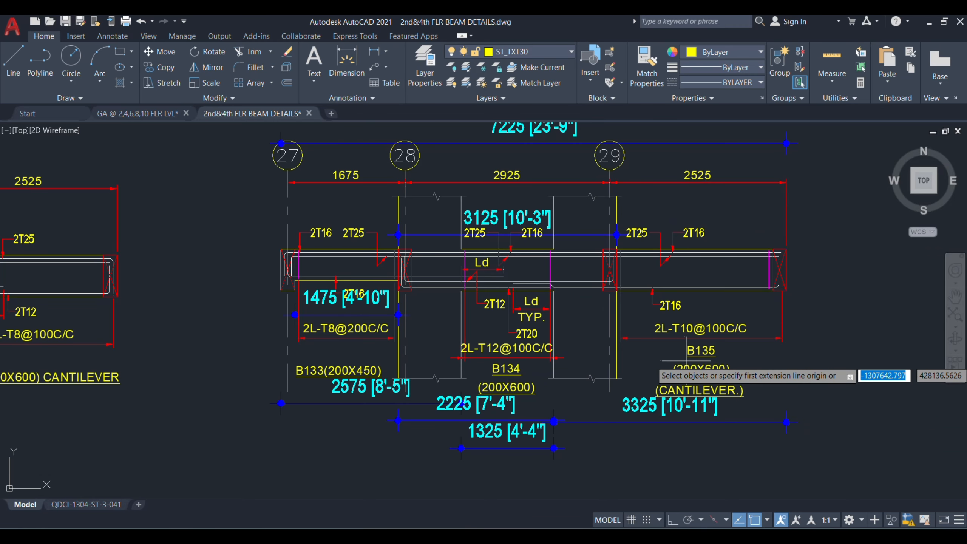
left_click_drag(675, 361, 479, 347)
scroll(494, 314, "up", 2)
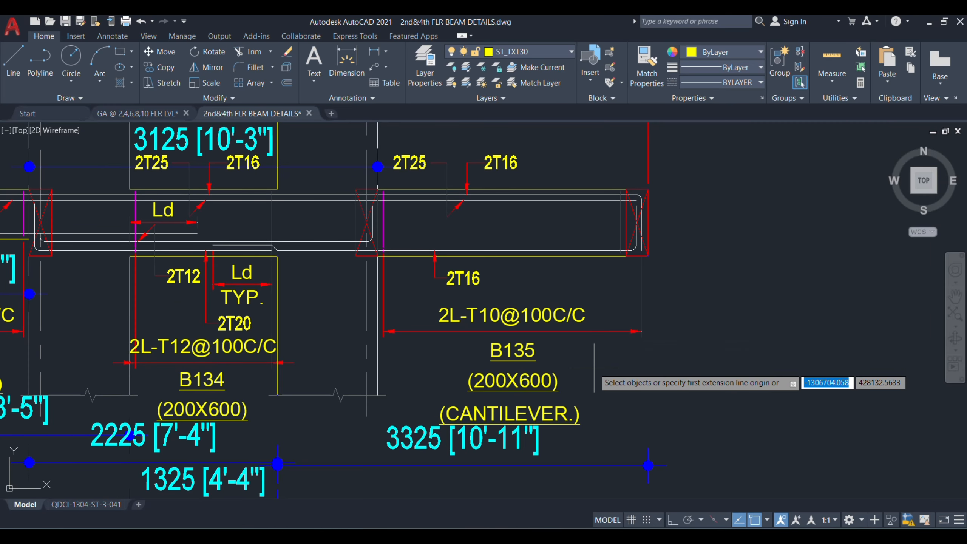
key("alt+Tab")
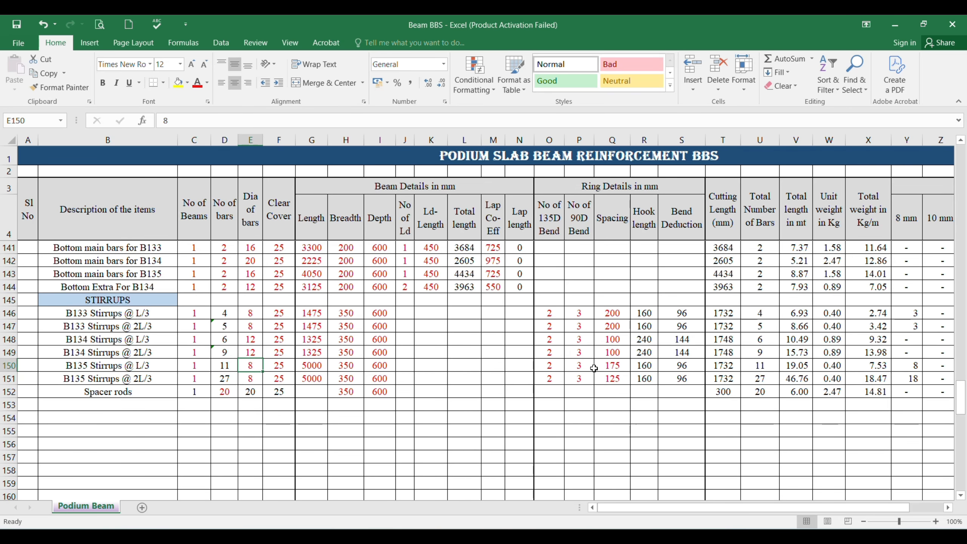
key("Down")
type("10")
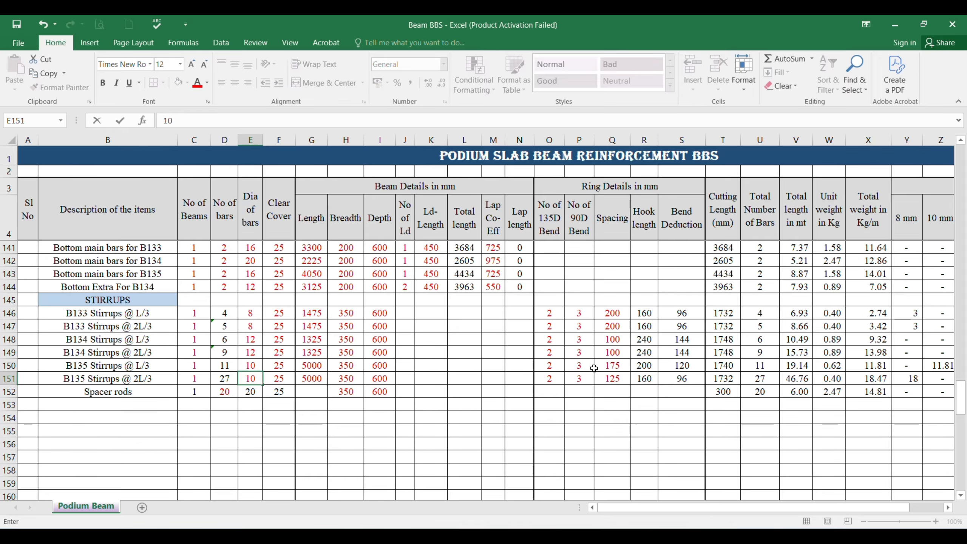
Switch to AutoCAD and dimension B135's clear span between the inner faces of its supports, placing the dimension just below the beam.
key("Right")
key("Right")
key("Up")
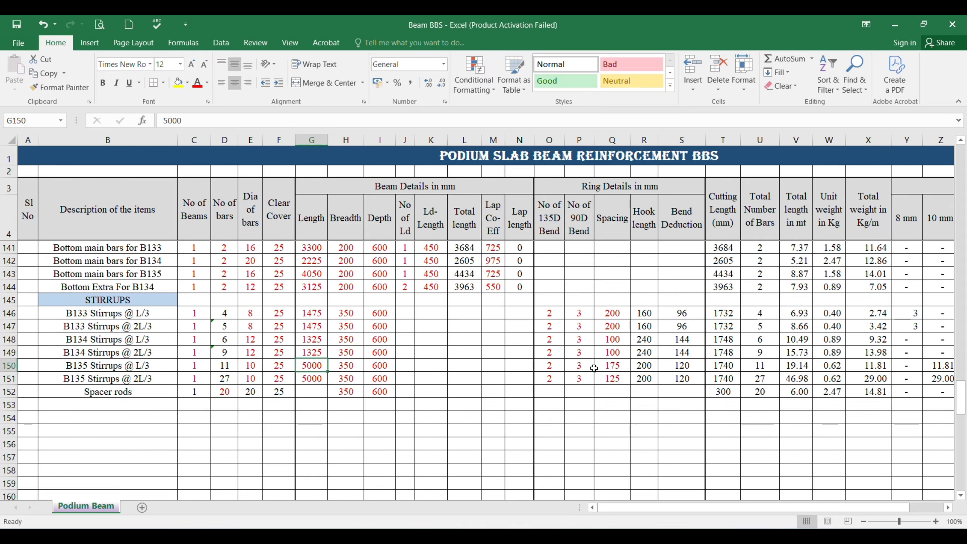
key("alt+Tab")
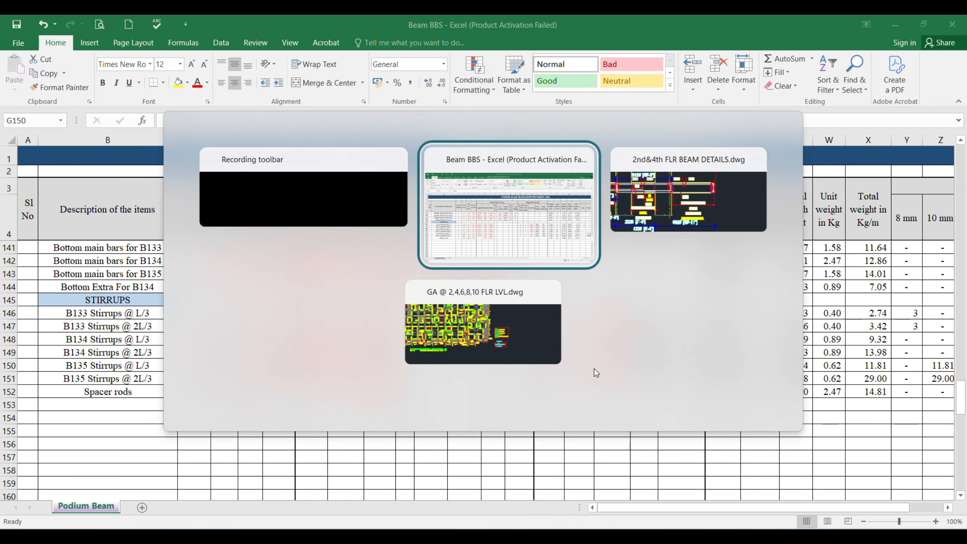
key("alt+Tab")
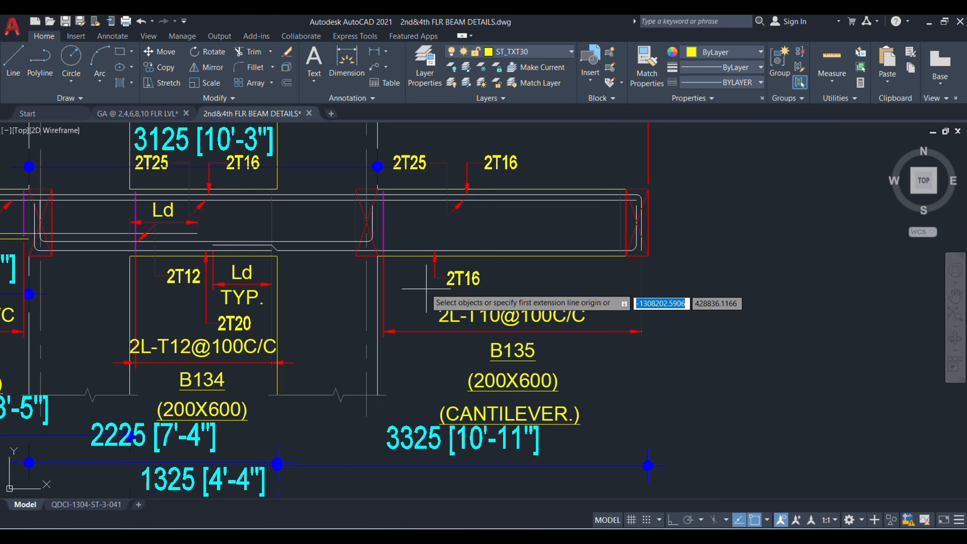
left_click(378, 256)
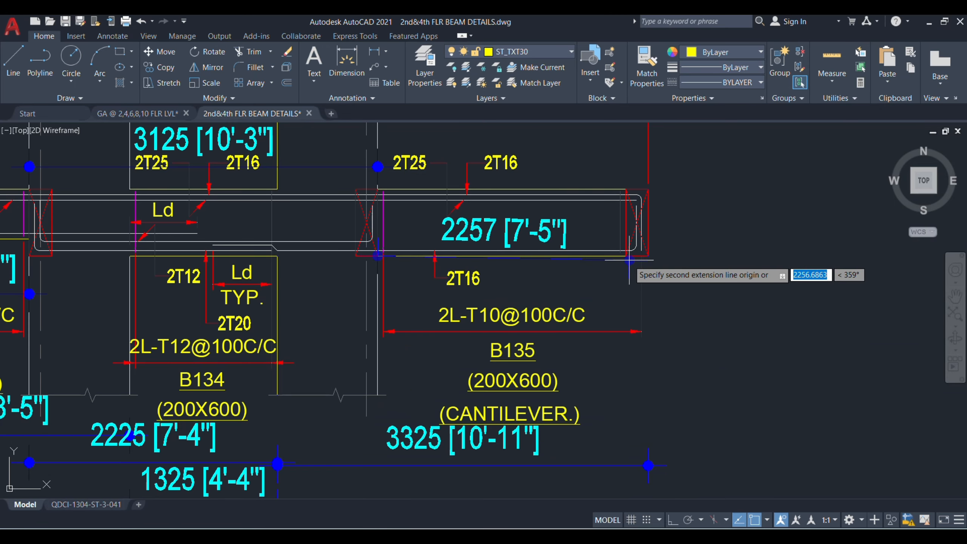
left_click(626, 256)
left_click(555, 281)
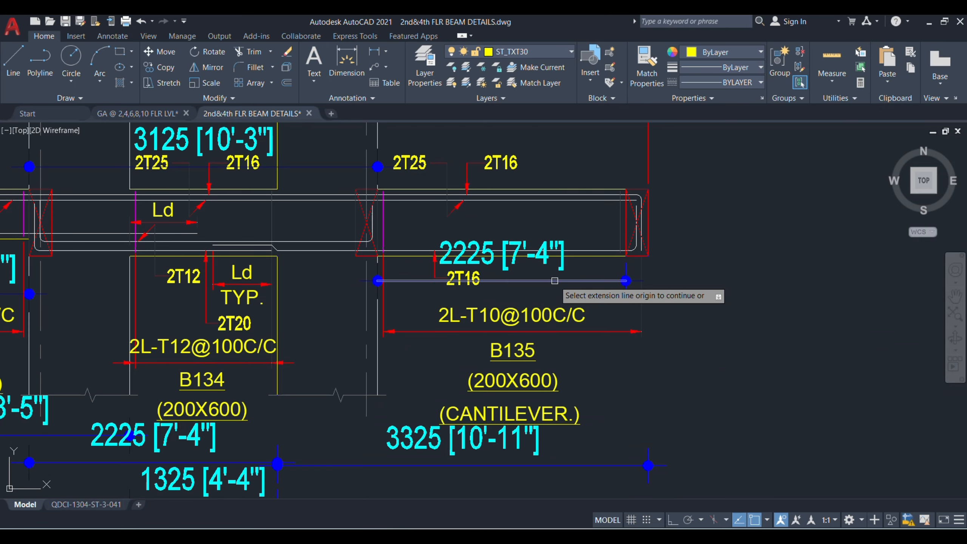
Return to Excel and set the length of both B135 stirrup rows to 2225.
key("alt+Tab")
type("2225")
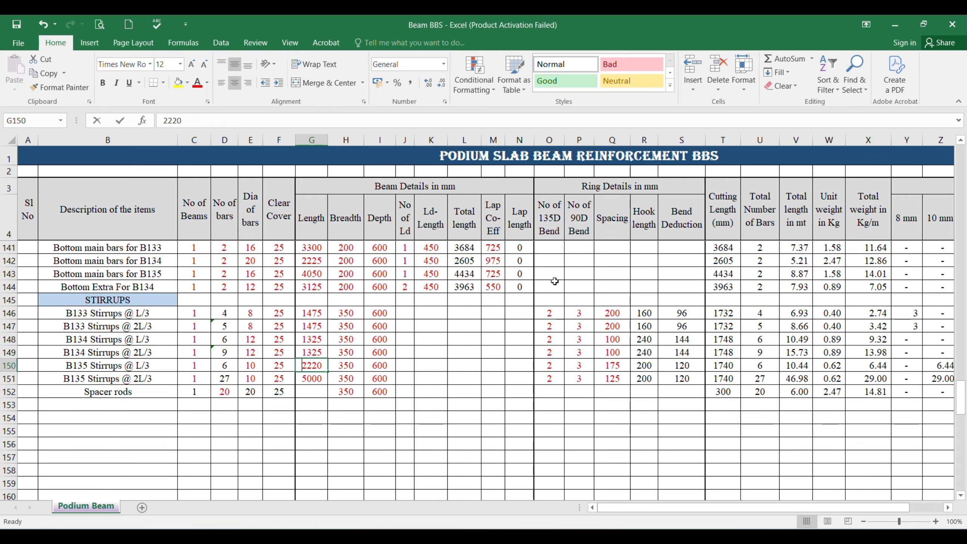
key("Return")
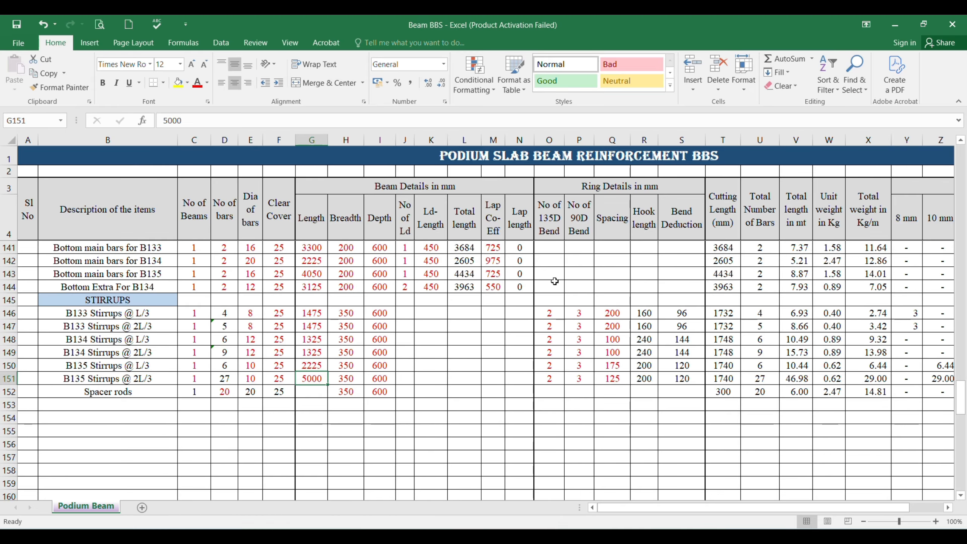
key("ctrl+d")
Set the breadth of both B133 stirrup rows to 200.
key("Up")
key("Right")
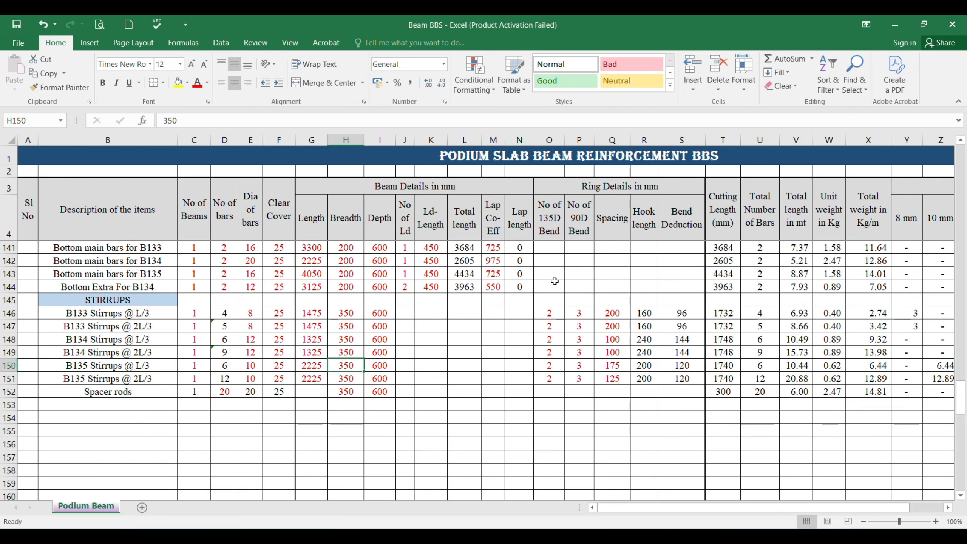
left_click(358, 312)
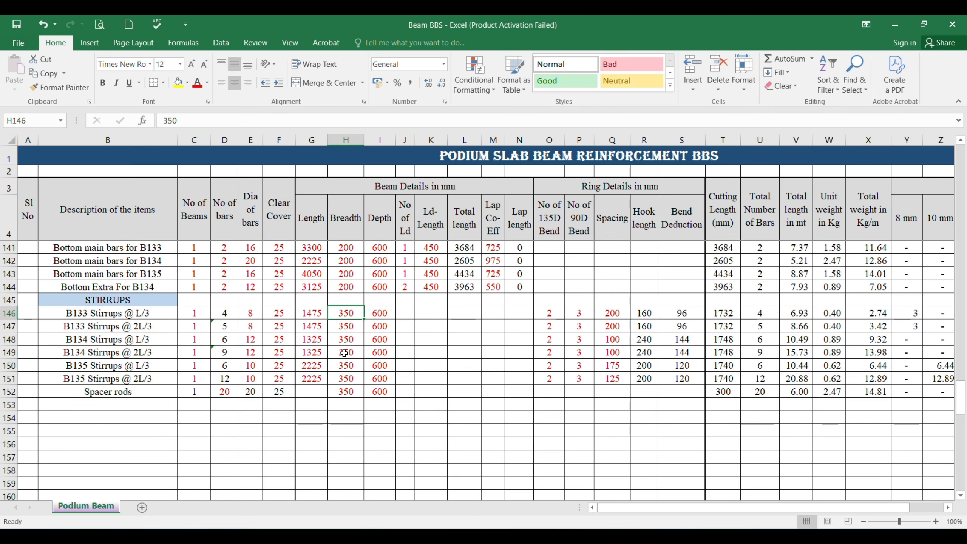
type("200")
key("Return")
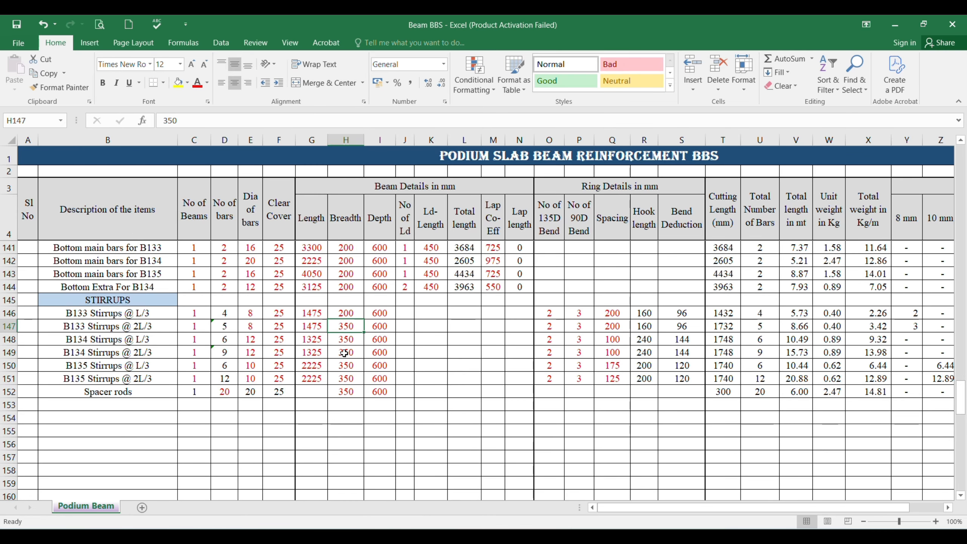
type("22")
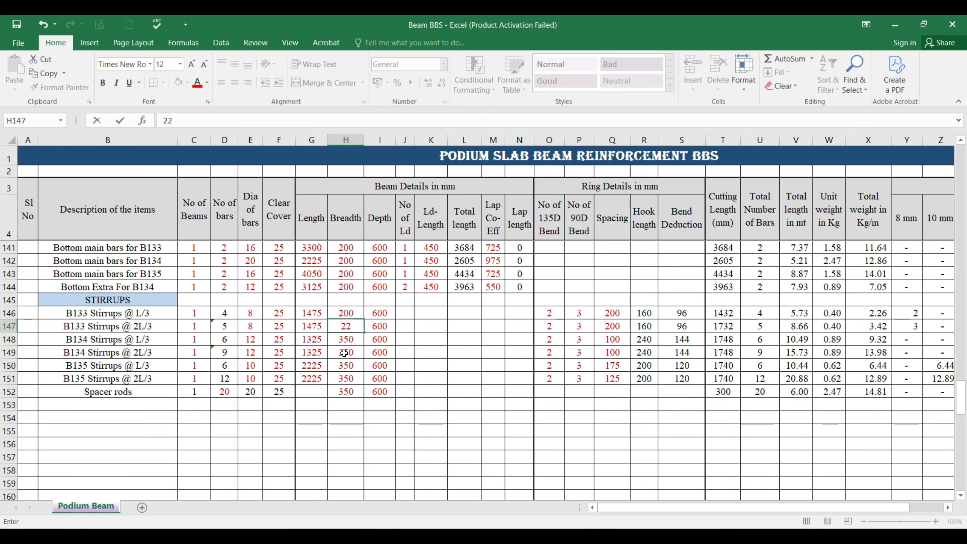
key("Escape")
Check B133's section size in AutoCAD and set the depth of the B133 L/3 stirrup row to 450 in Excel.
key("alt+Tab")
scroll(201, 342, "up", 4)
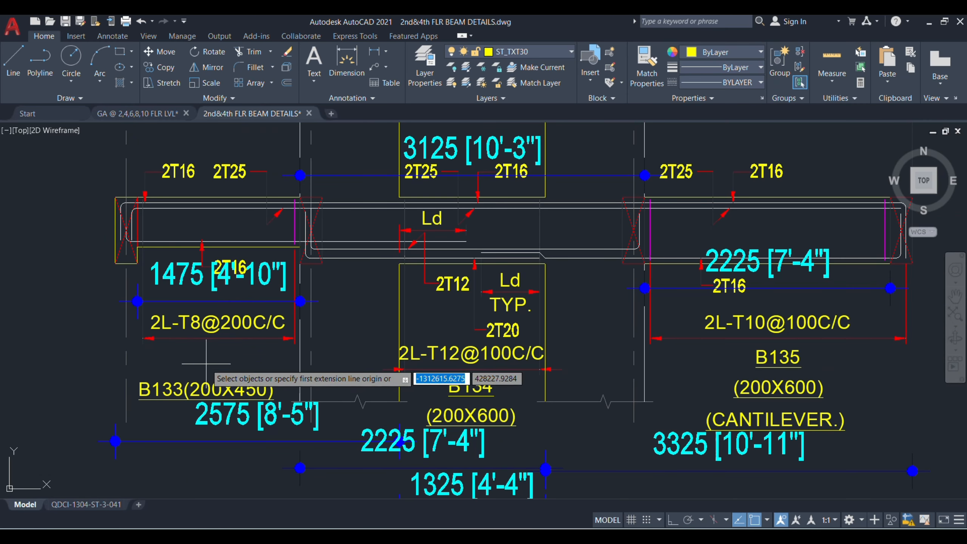
mouse_move(208, 366)
left_mouse_down()
mouse_move(382, 382)
mouse_move(374, 383)
left_mouse_up()
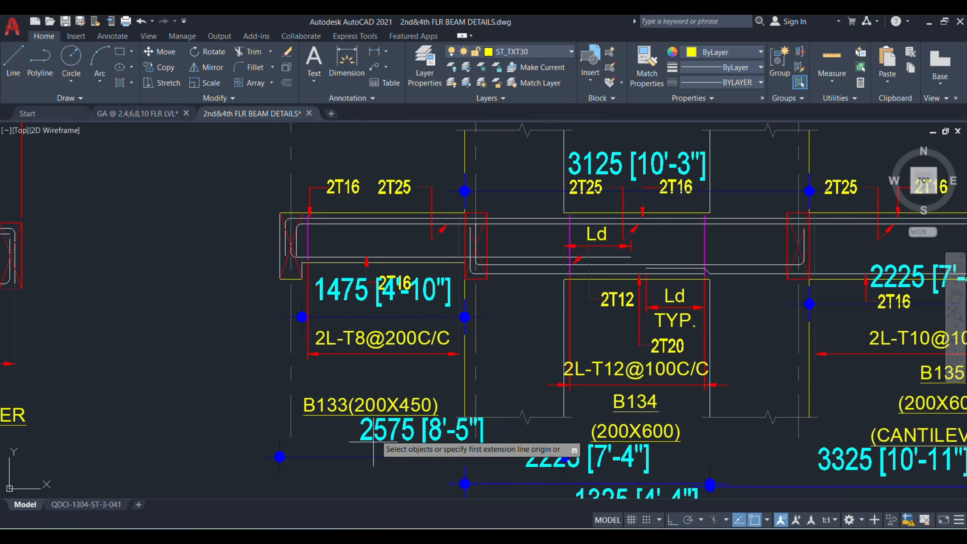
mouse_move(624, 535)
left_click(624, 486)
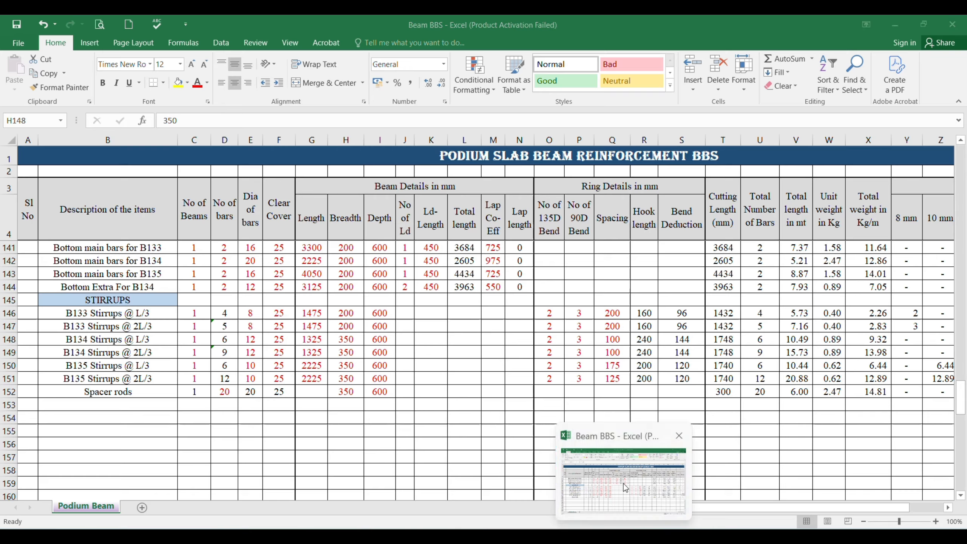
left_click(374, 314)
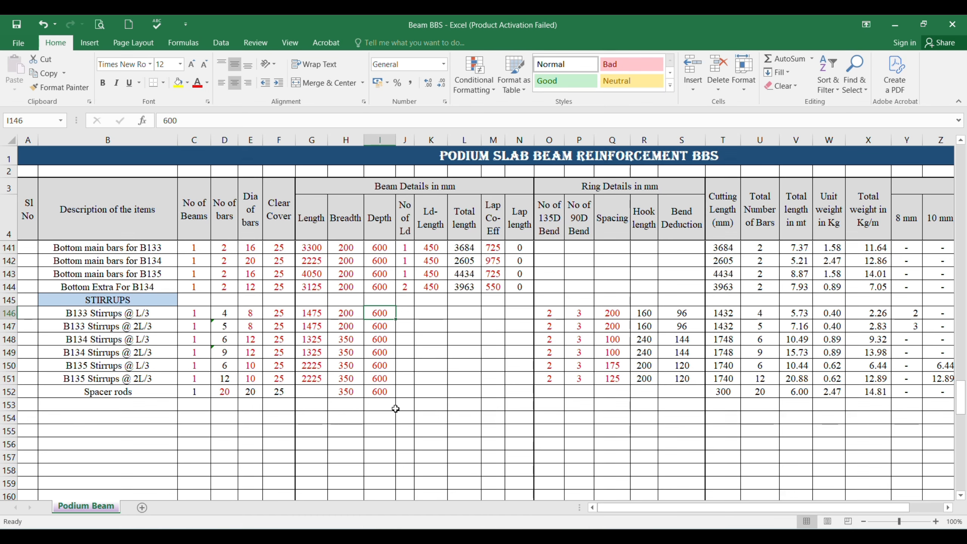
type("450")
key("Return")
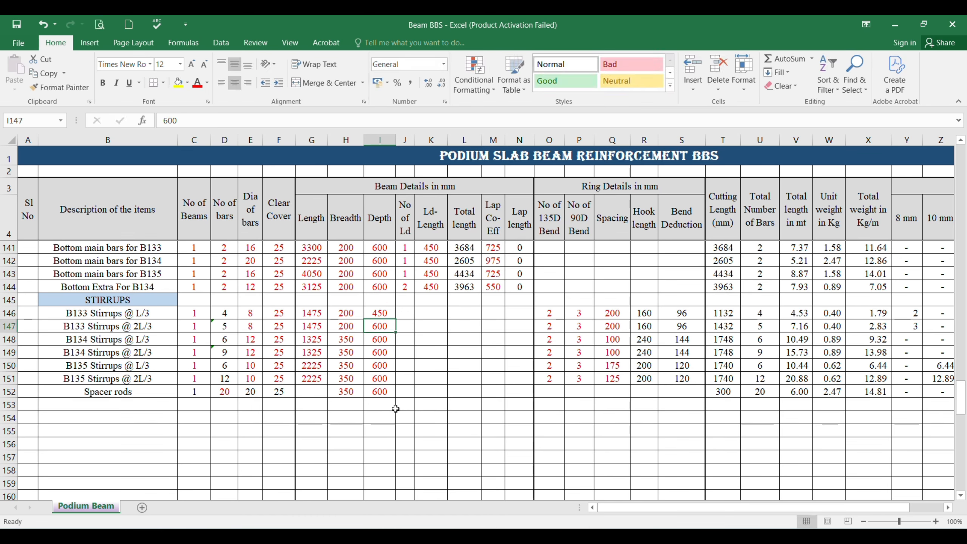
Set the depth of the B133 2L/3 stirrup row to 450 and the breadth of both B134 stirrup rows to 200.
type("450")
key("Return")
key("Left")
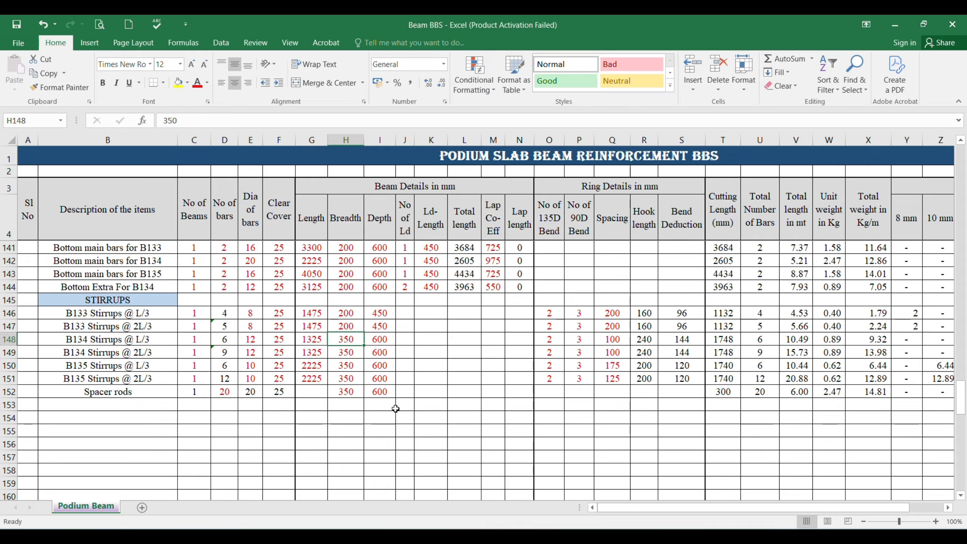
type("200")
key("Return")
type("200")
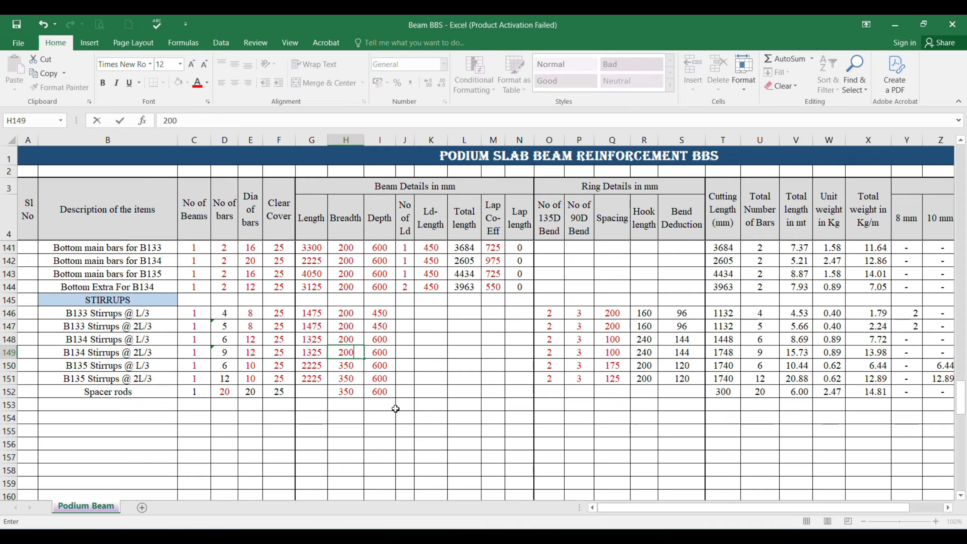
key("Return")
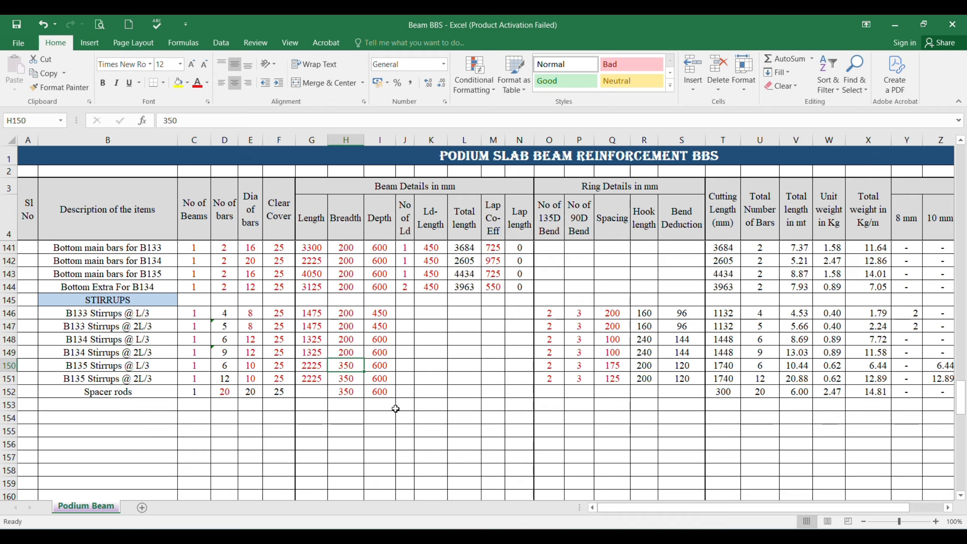
Set the breadth of both B135 stirrup rows to 200.
type("200")
key("Return")
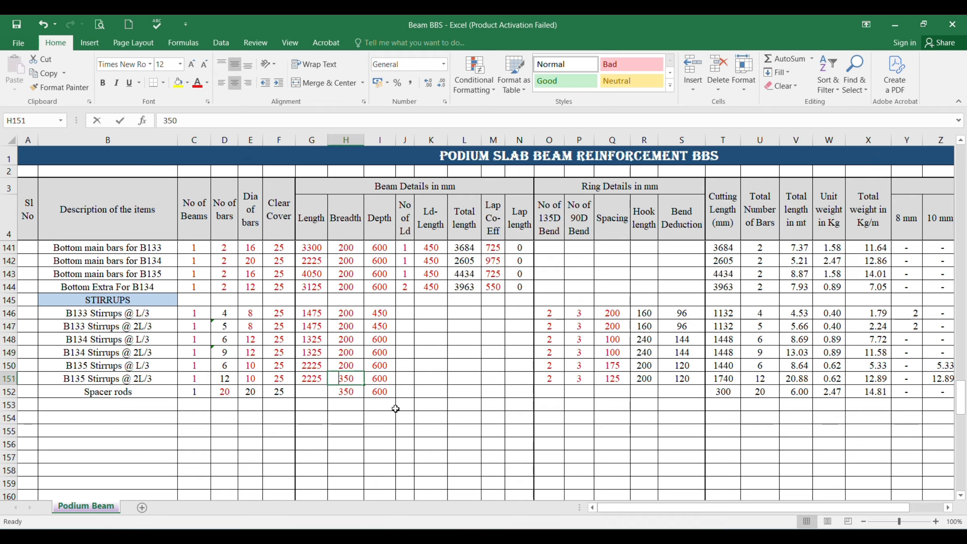
type("200")
key("Return")
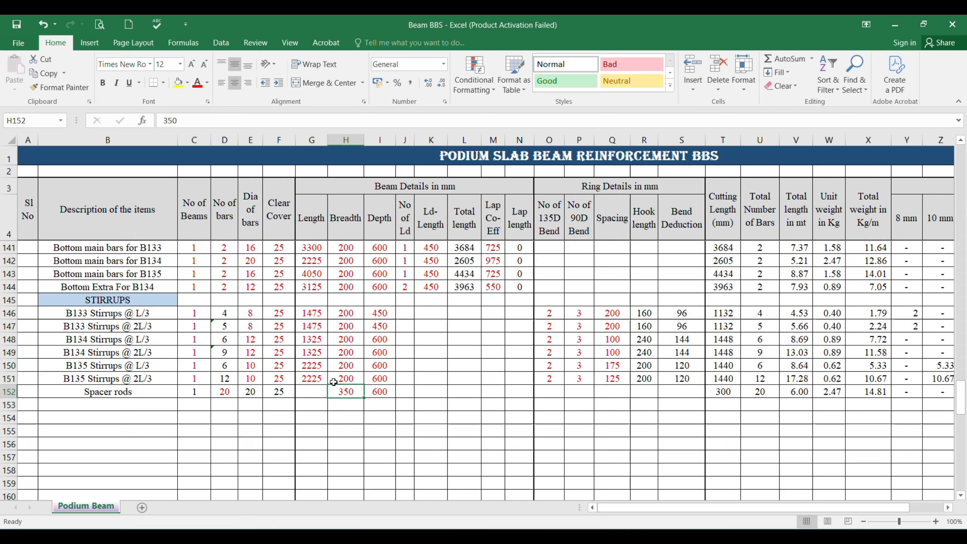
Set the spacing of both B135 stirrup rows to 100.
left_click(626, 366)
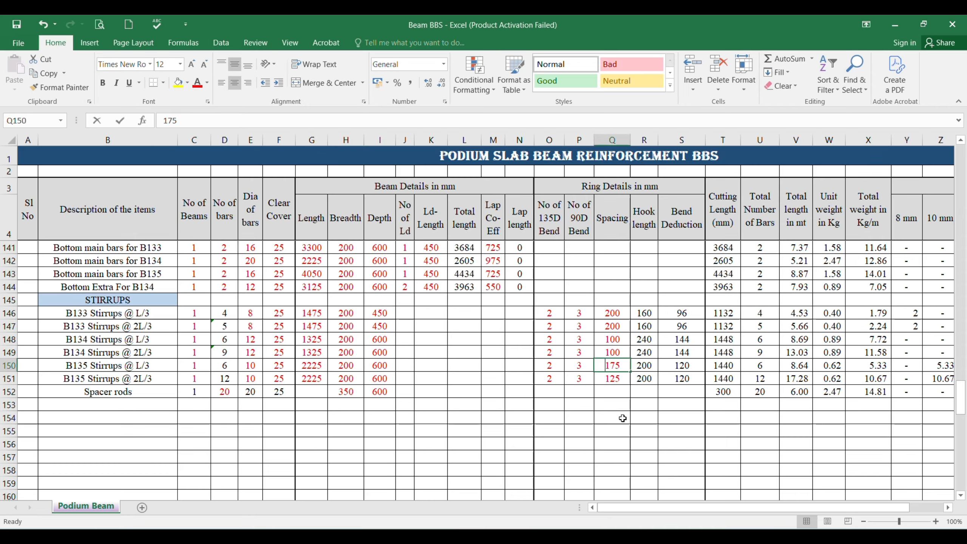
type("100")
key("Return")
type("10")
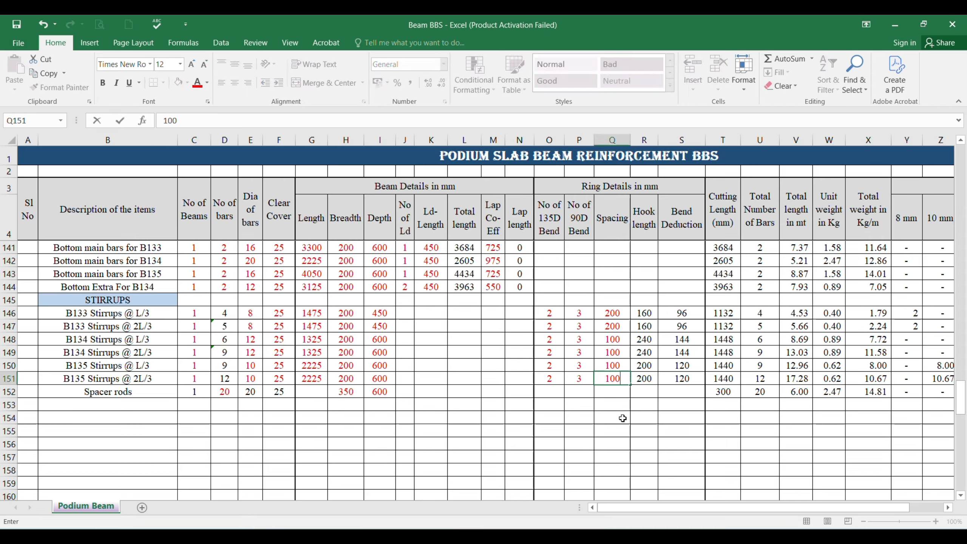
type("0")
key("Return")
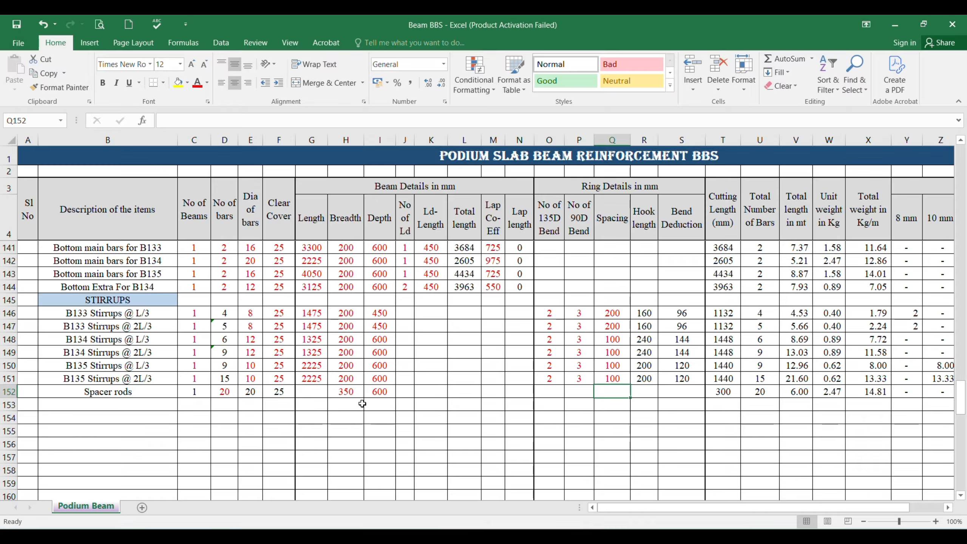
Check the B133 to B135 beam detail in AutoCAD and set the number of spacer rods to 5 in Excel.
left_click(228, 394)
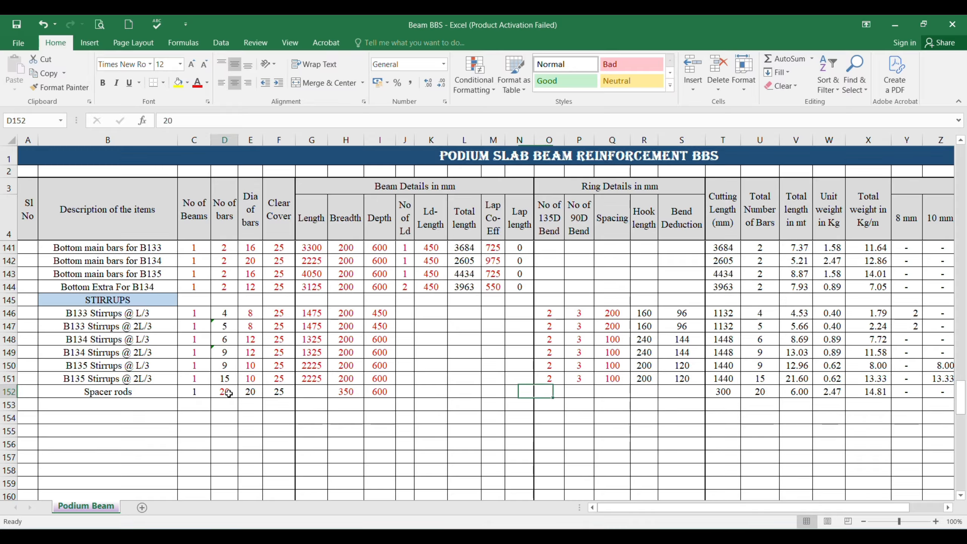
mouse_move(652, 537)
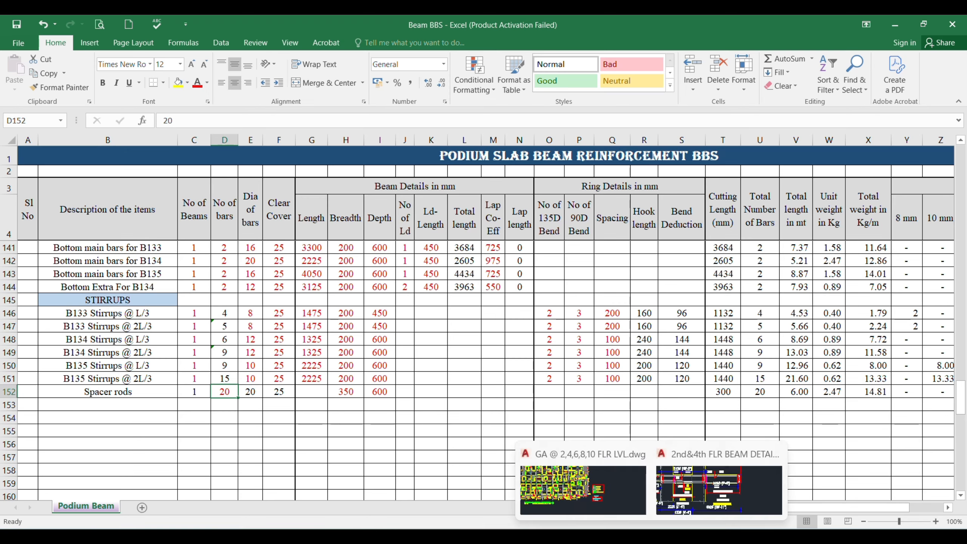
left_click(719, 490)
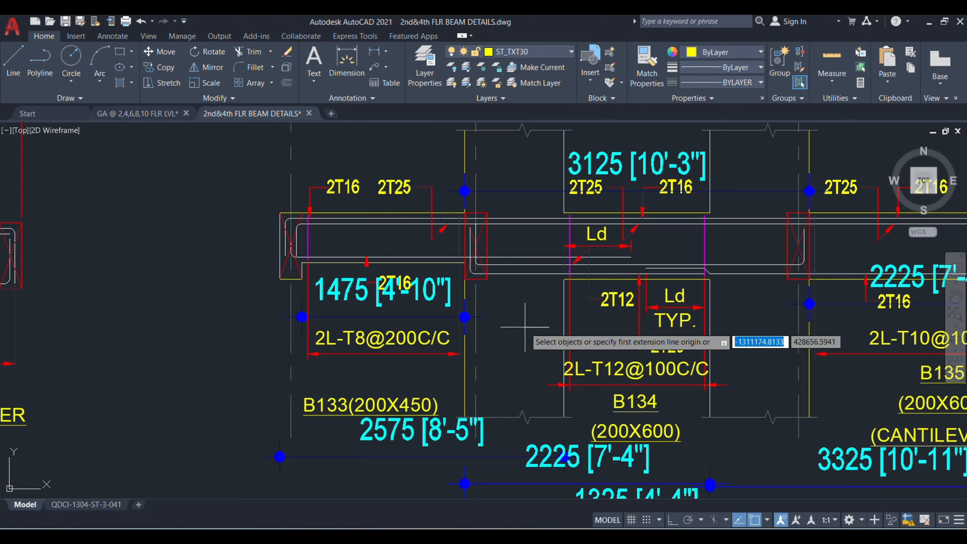
scroll(164, 281, "down", 3)
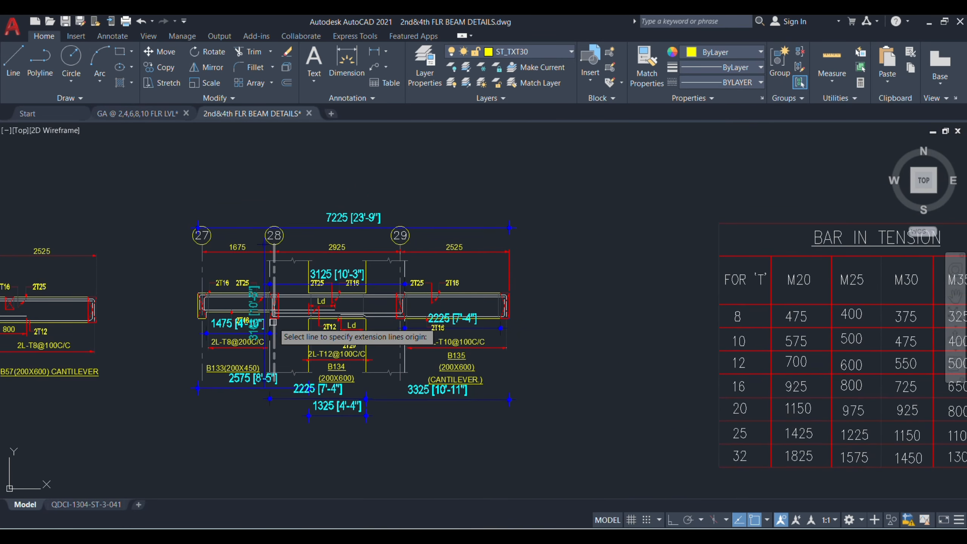
scroll(274, 322, "up", 3)
key("Escape")
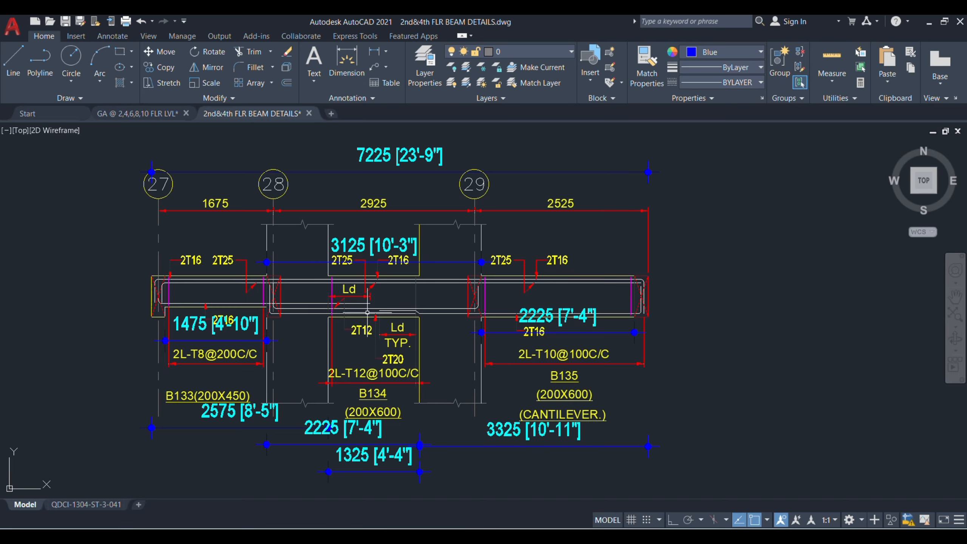
mouse_move(623, 537)
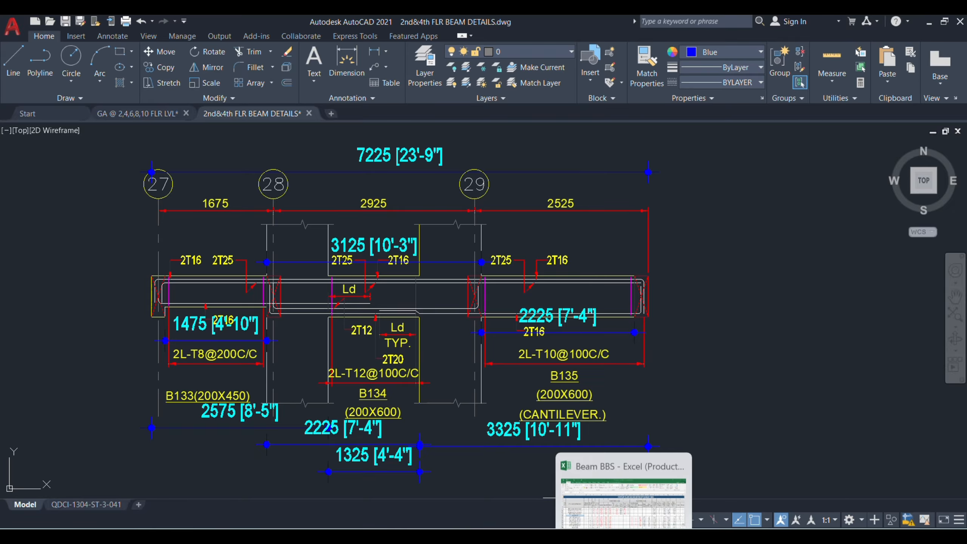
left_click(621, 515)
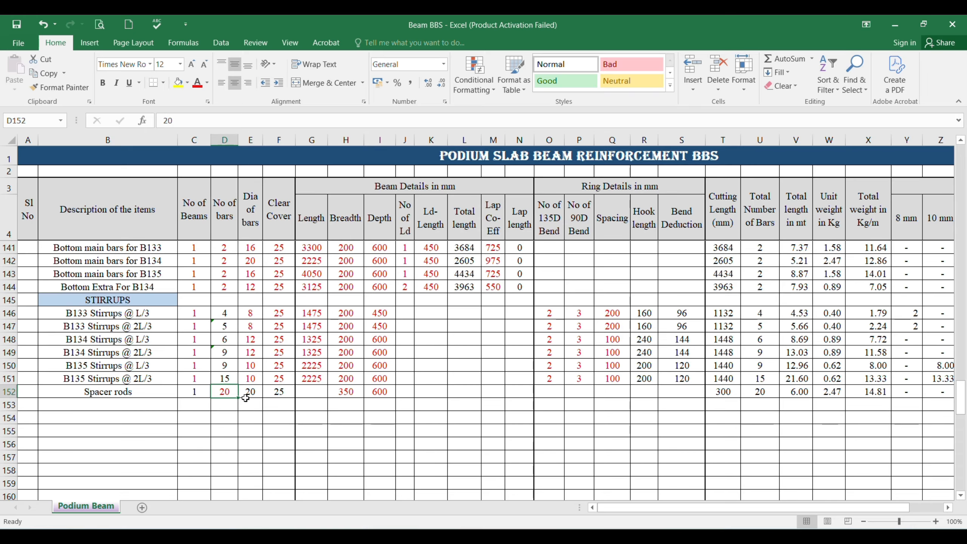
type("5")
key("Return")
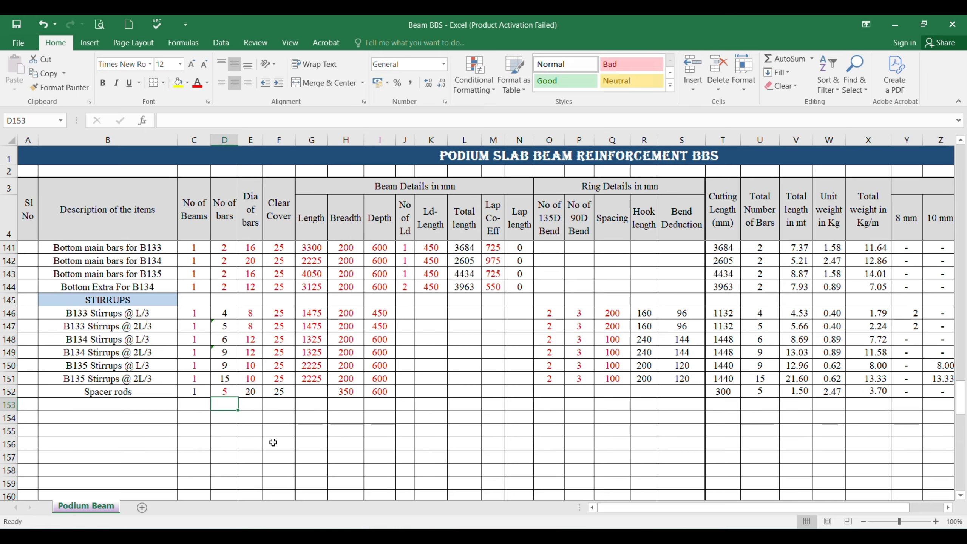
Set the breadth of the spacer rods to 200 and review the B133 to B135 schedule rows.
left_click(344, 391)
type("200")
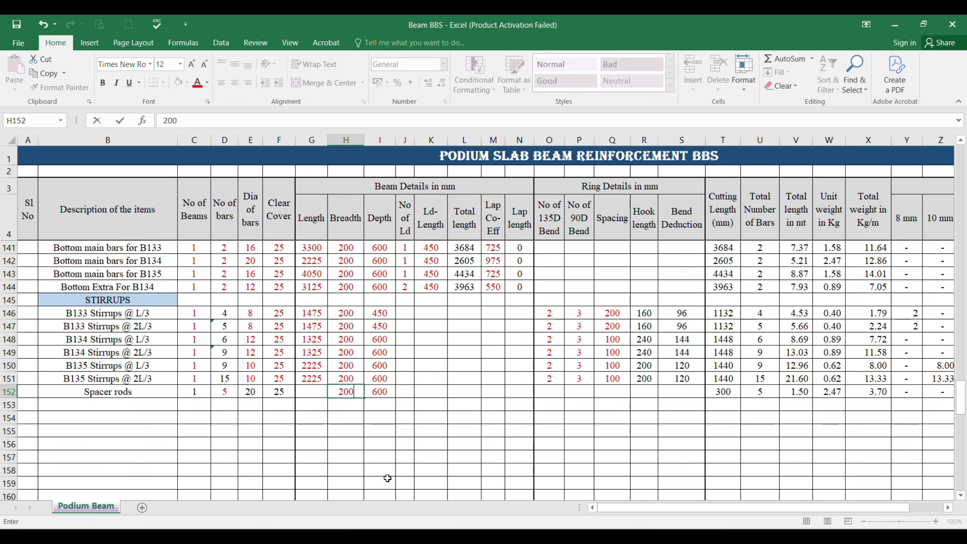
key("Return")
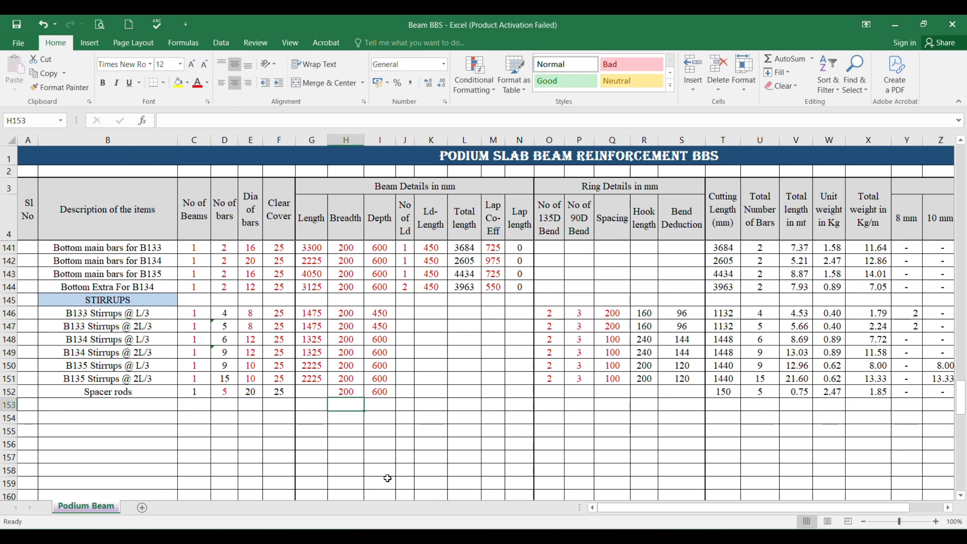
scroll(388, 478, "up", 4)
scroll(385, 406, "down", 1)
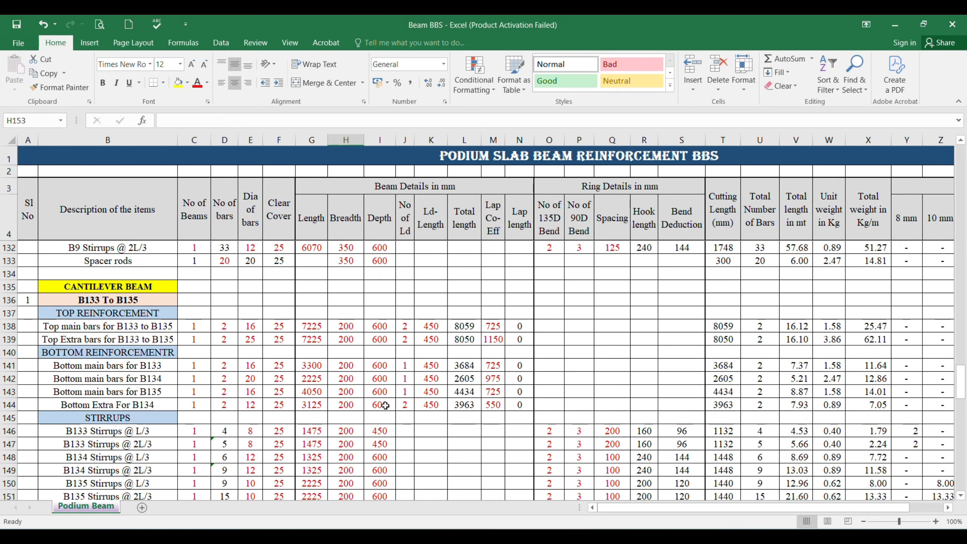
scroll(386, 406, "down", 1)
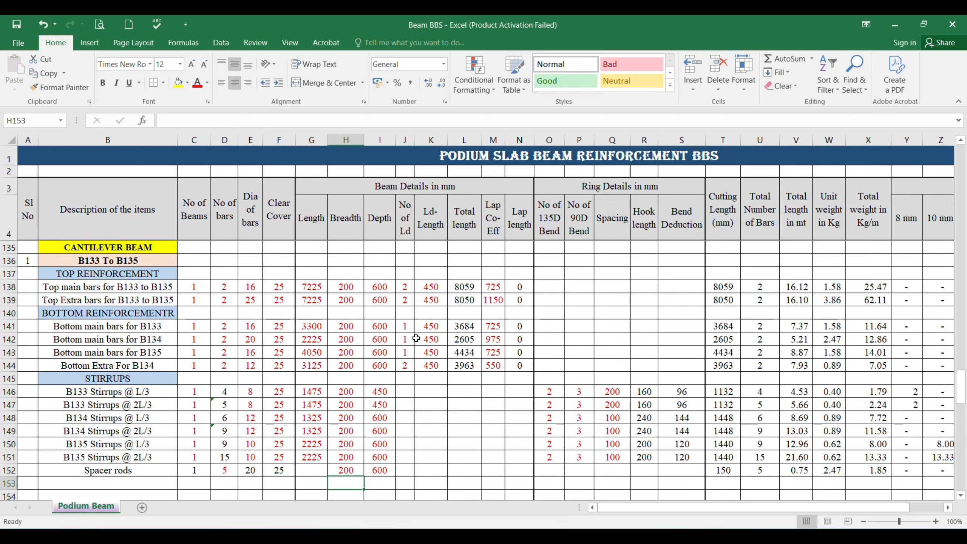
Switch to AutoCAD and examine the detail of beams B55, B56 and cantilever B57 beside the B133 to B135 detail.
scroll(428, 412, "down", 1)
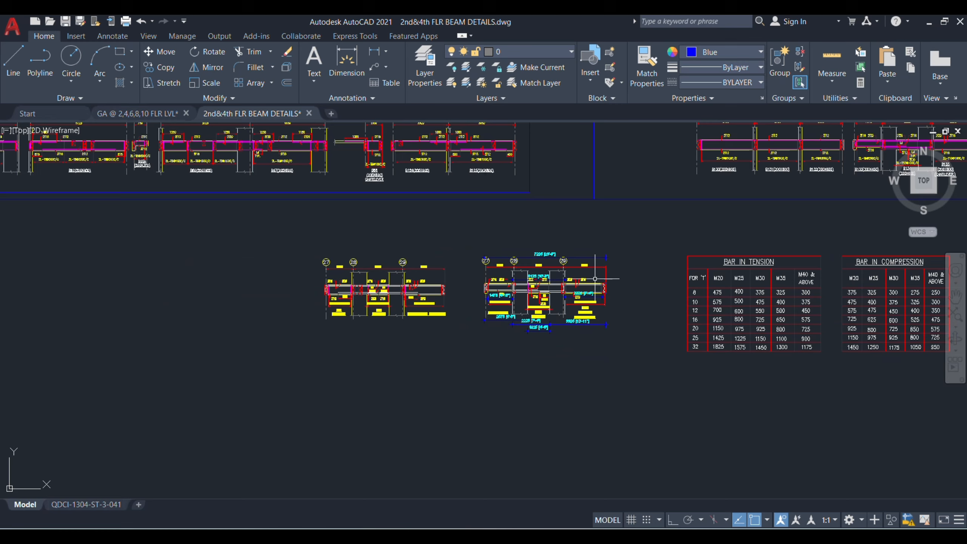
scroll(365, 313, "up", 5)
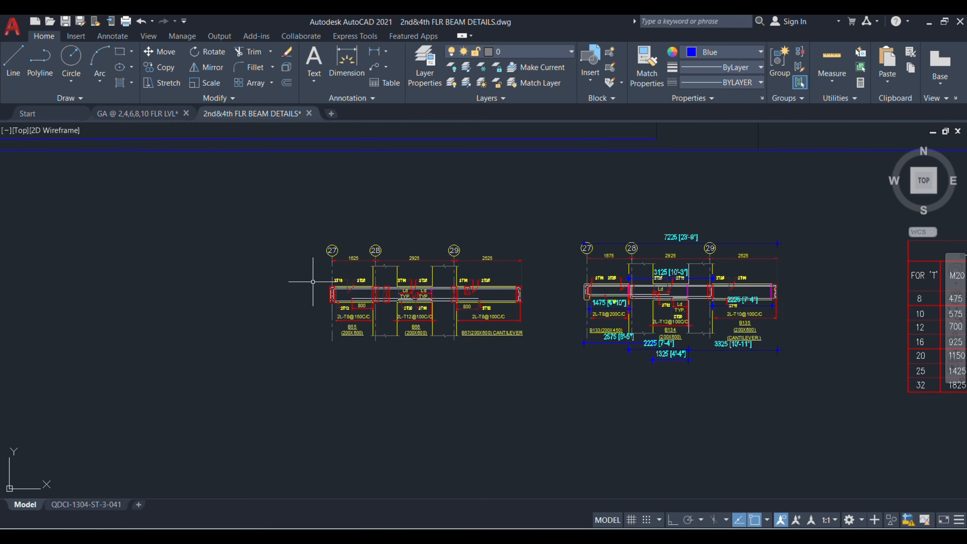
scroll(370, 362, "up", 2)
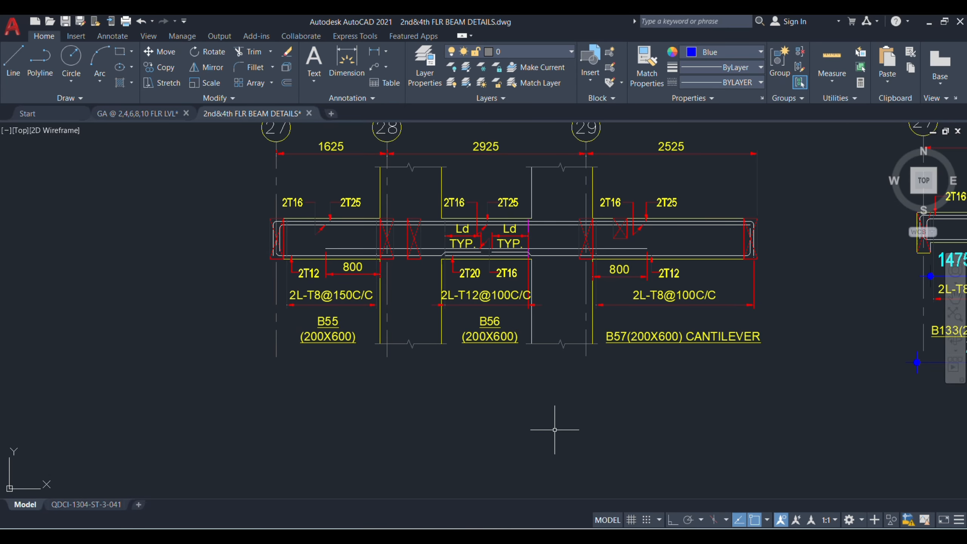
scroll(491, 439, "down", 2)
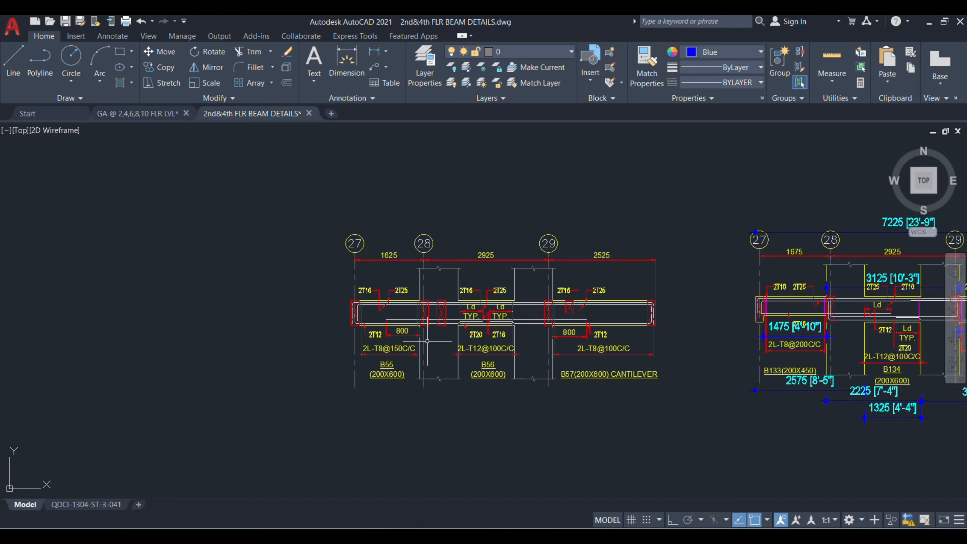
scroll(383, 415, "down", 5)
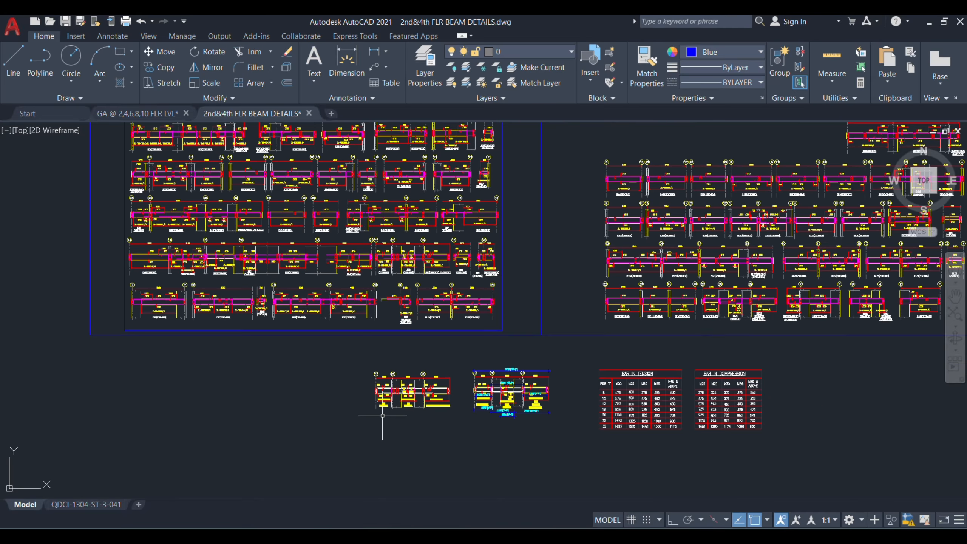
scroll(382, 416, "down", 3)
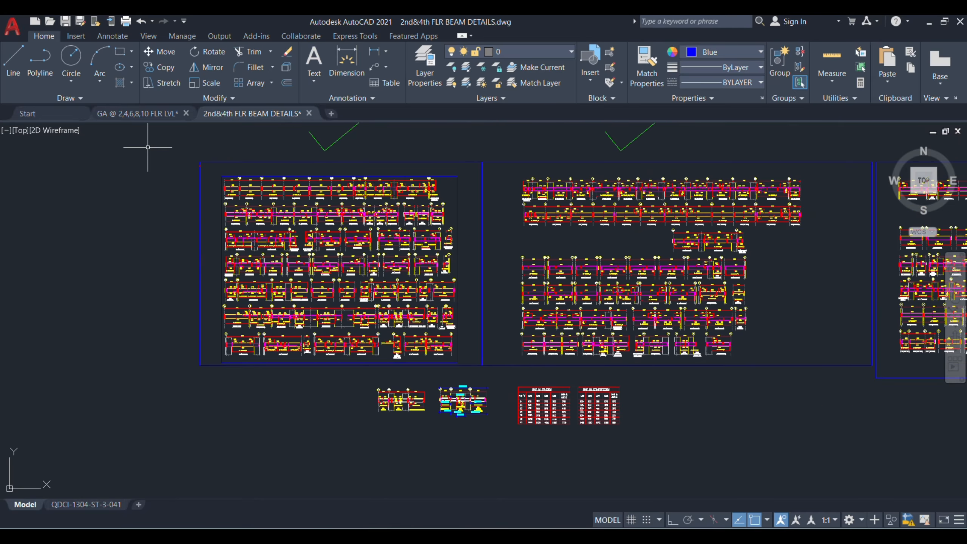
Open the GA @ 2,4,6,8,10 FLR LVL drawing and locate beams B55, B56 and B57 on the floor plan.
left_click(134, 114)
scroll(392, 274, "down", 3)
scroll(440, 229, "up", 8)
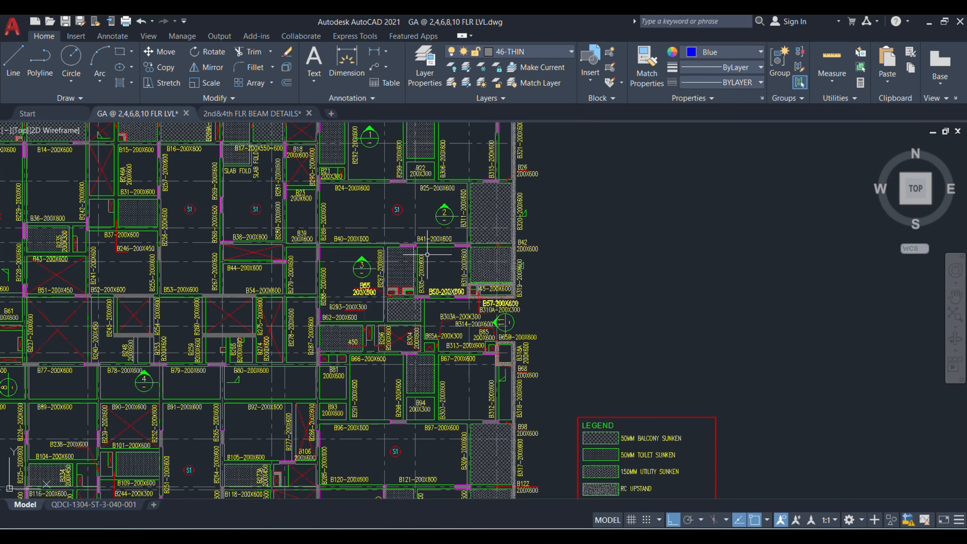
left_click_drag(492, 319, 448, 320)
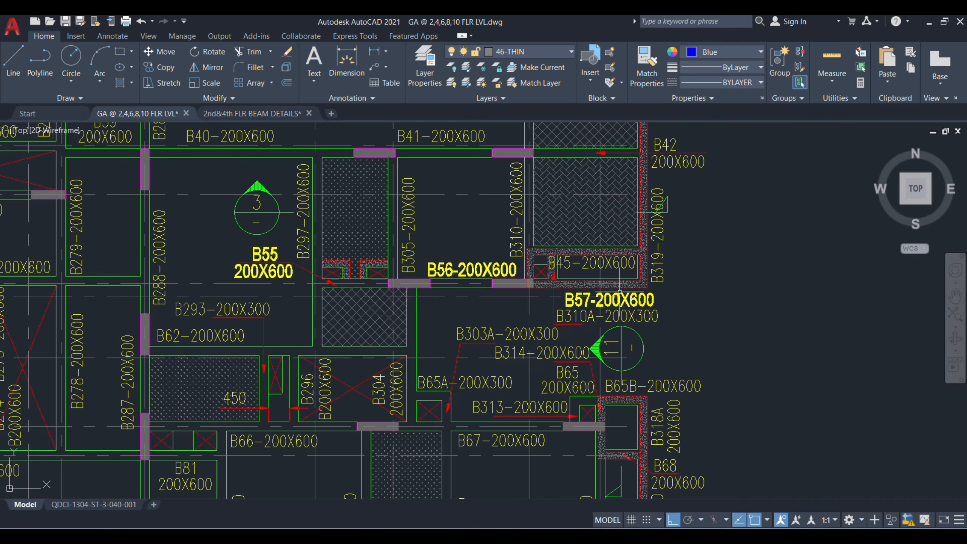
scroll(388, 223, "up", 4)
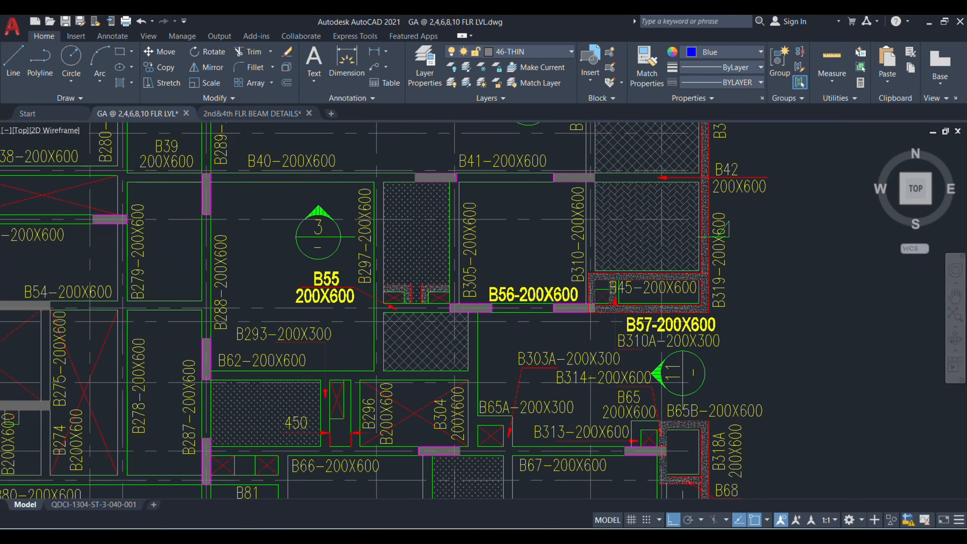
mouse_move(549, 289)
left_mouse_down()
mouse_move(449, 290)
mouse_move(449, 281)
left_mouse_up()
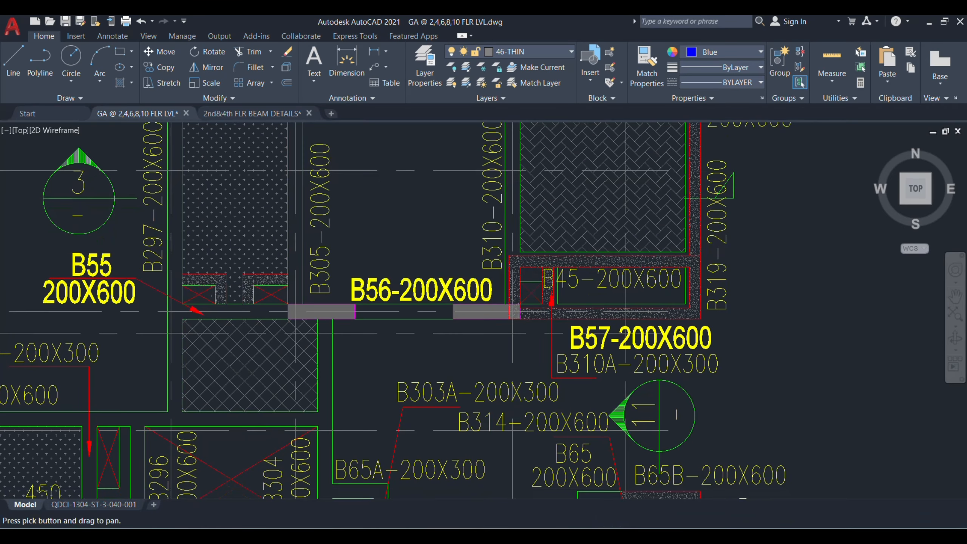
key("Escape")
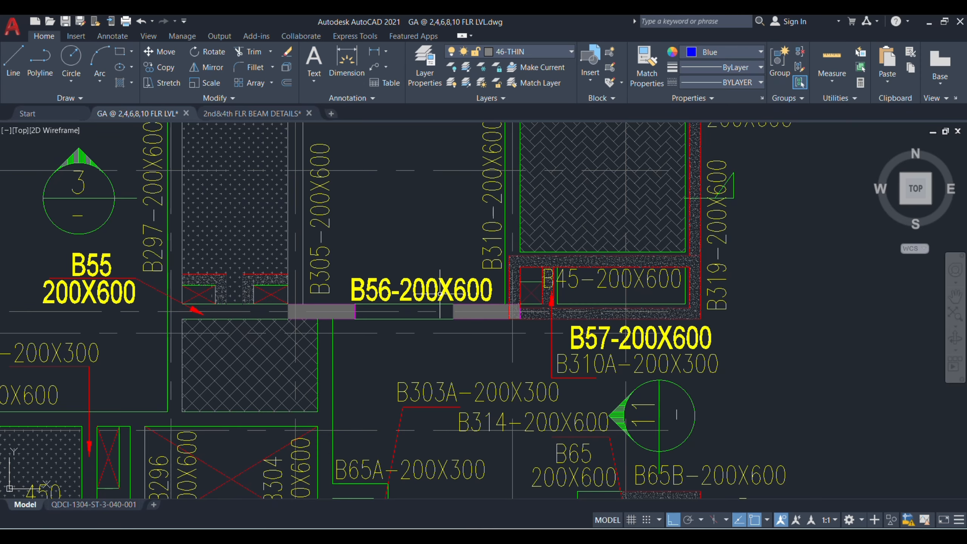
Return to the 2nd&4th FLR BEAM DETAILS drawing and examine the reinforcement of beams B55 to B57 up close.
left_click(251, 114)
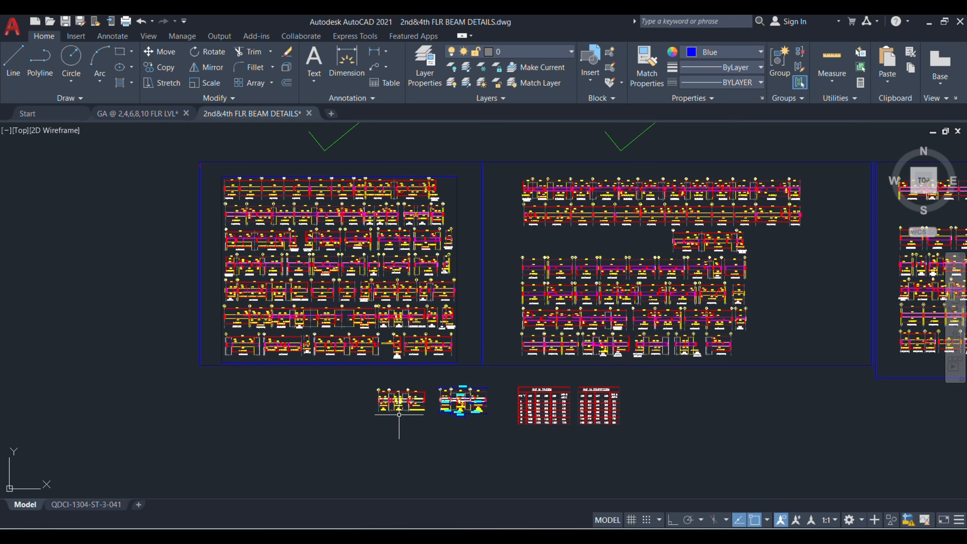
scroll(401, 415, "up", 10)
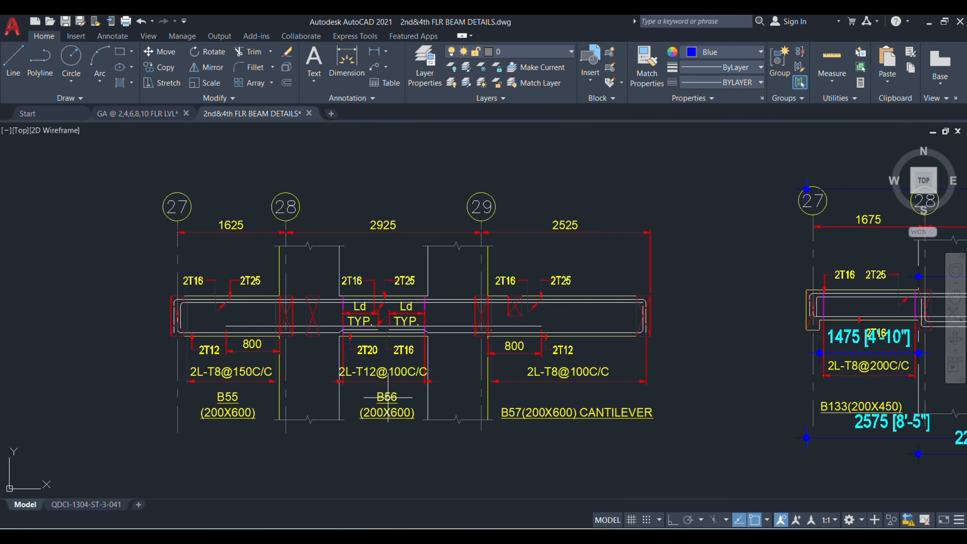
scroll(491, 302, "up", 3)
mouse_move(473, 265)
left_mouse_down()
mouse_move(497, 305)
mouse_move(511, 306)
left_mouse_up()
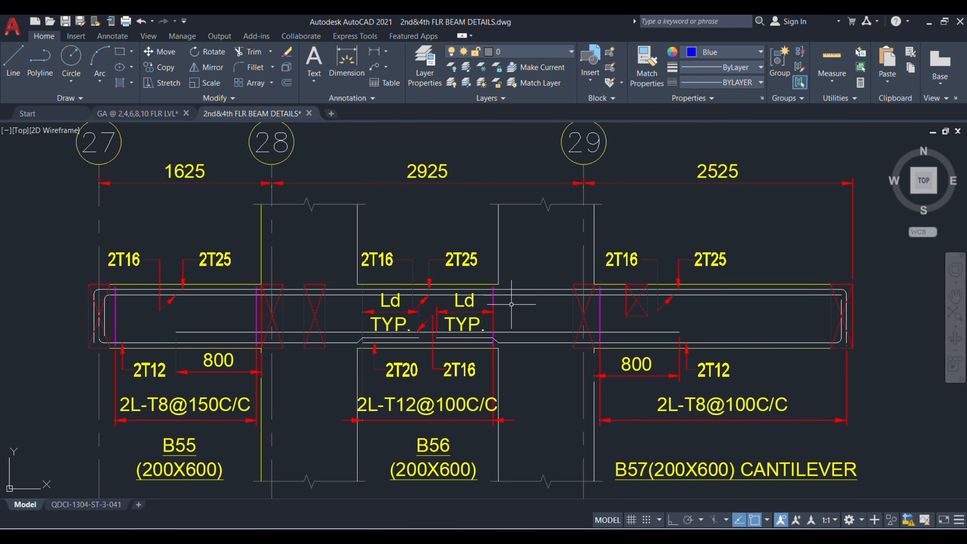